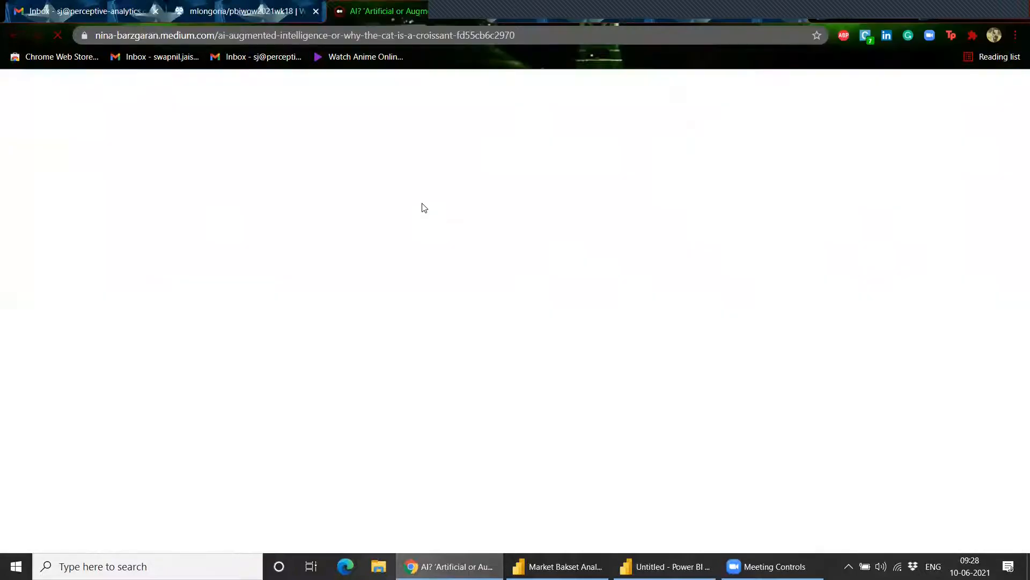
# - Look through the grid of cat and croissant pictures in the Medium article on artificial or augmented intelligence
pyautogui.scroll(2, 426, 186)
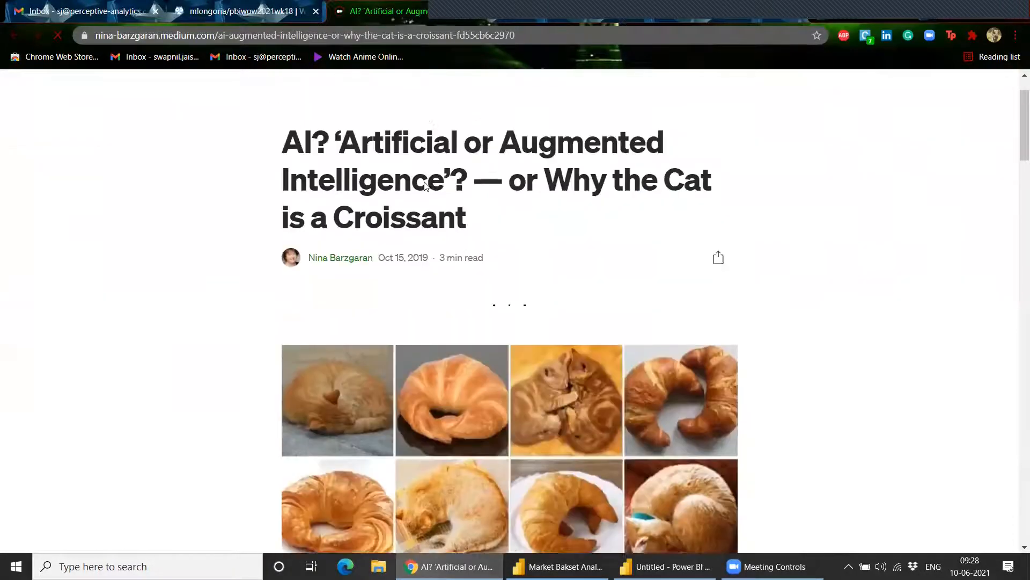
pyautogui.scroll(-1, 478, 209)
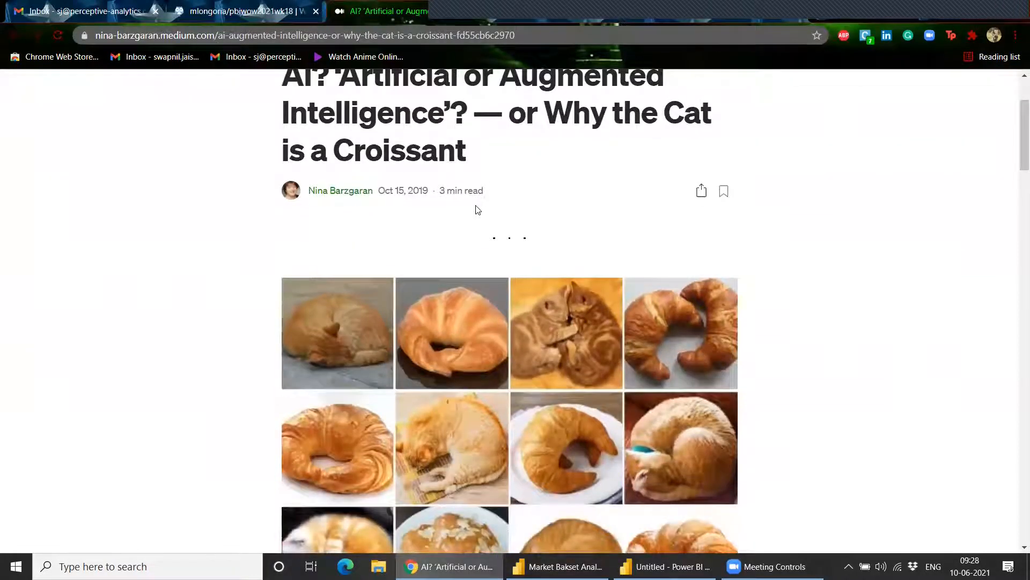
pyautogui.scroll(-1, 477, 210)
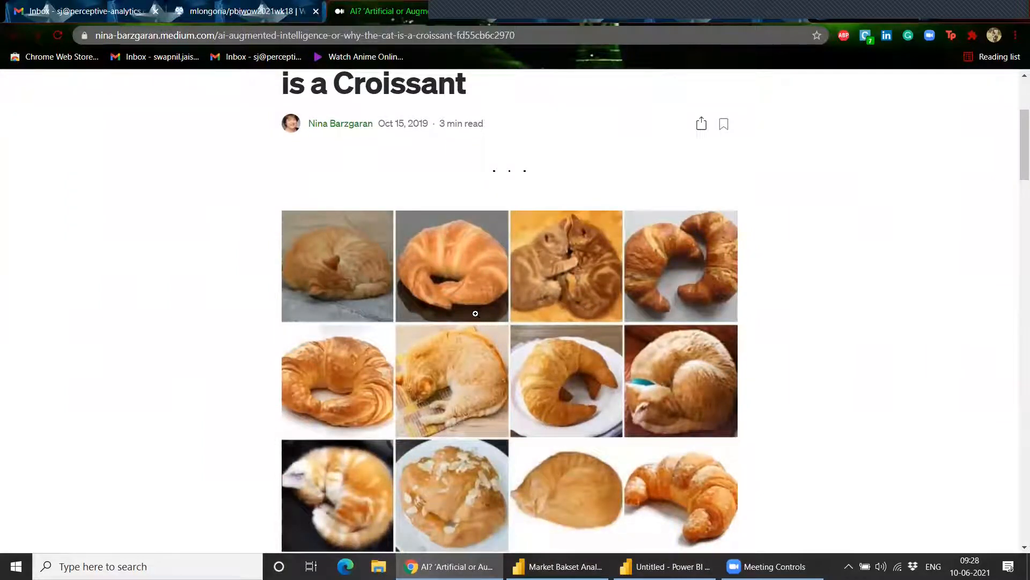
pyautogui.scroll(-1, 475, 312)
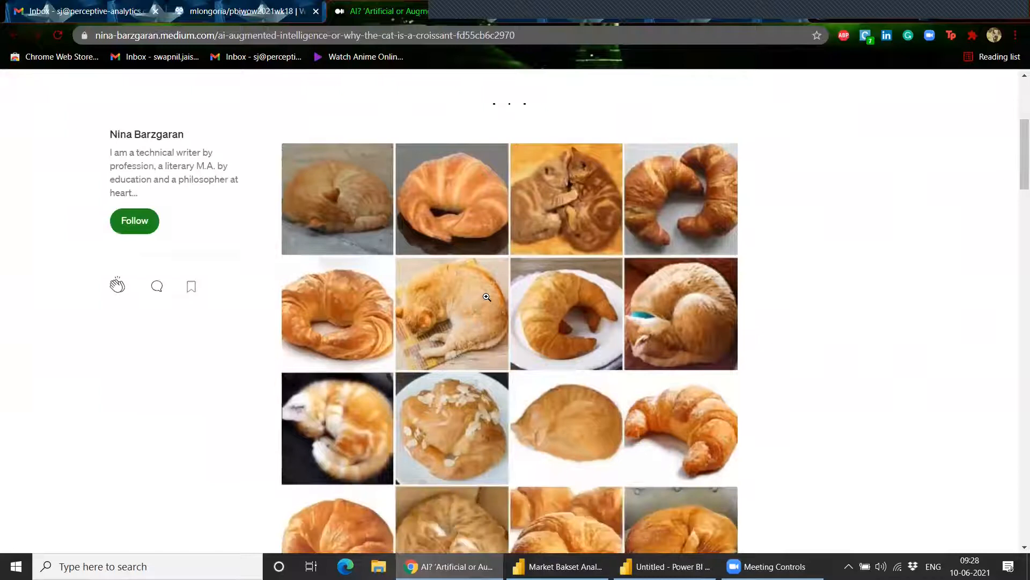
pyautogui.scroll(-1, 487, 297)
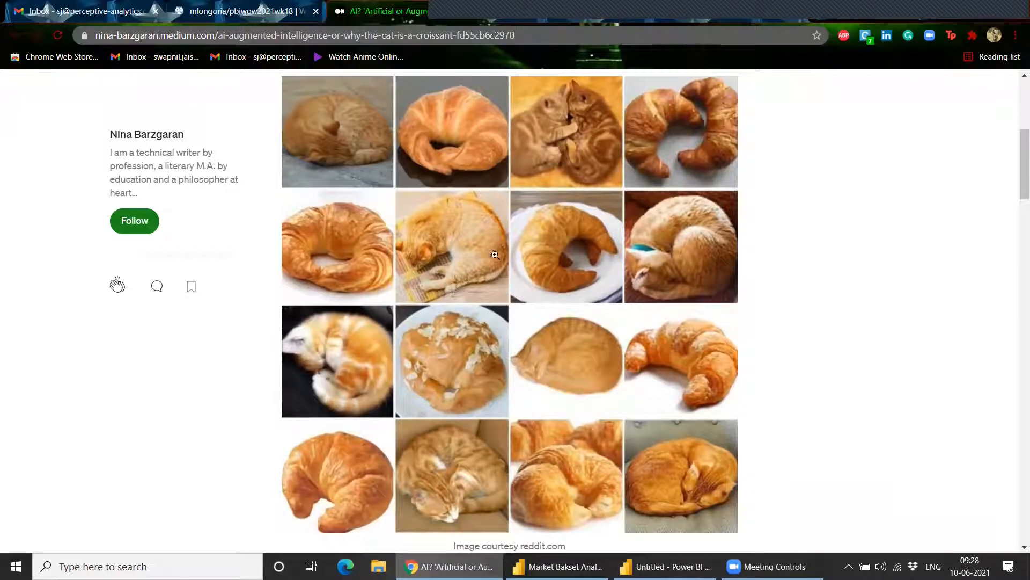
pyautogui.scroll(-1, 495, 256)
pyautogui.scroll(1, 495, 255)
pyautogui.scroll(3, 510, 203)
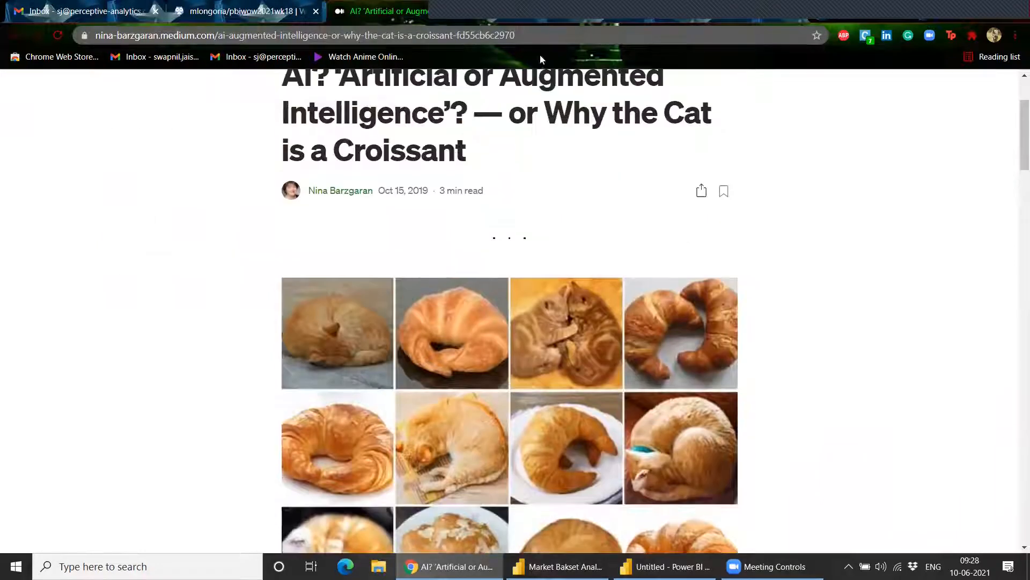
# - Open the Cheezburger animal-or-food post and look through its shiba or marshmallow, duckling or plantain, and puppy or bagel grids
pyautogui.click(555, 12)
pyautogui.scroll(1, 435, 293)
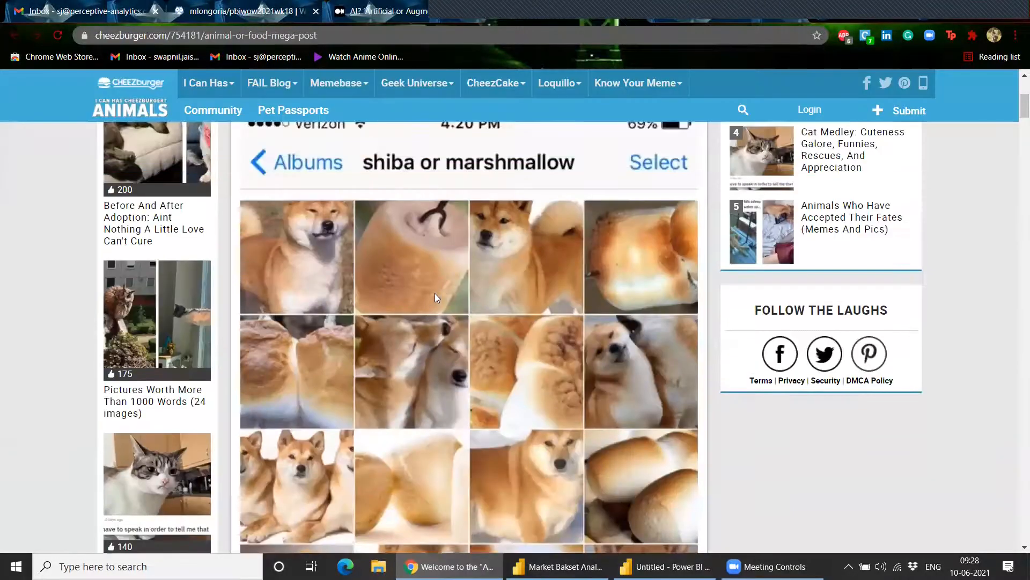
pyautogui.scroll(1, 399, 278)
pyautogui.scroll(-10, 499, 300)
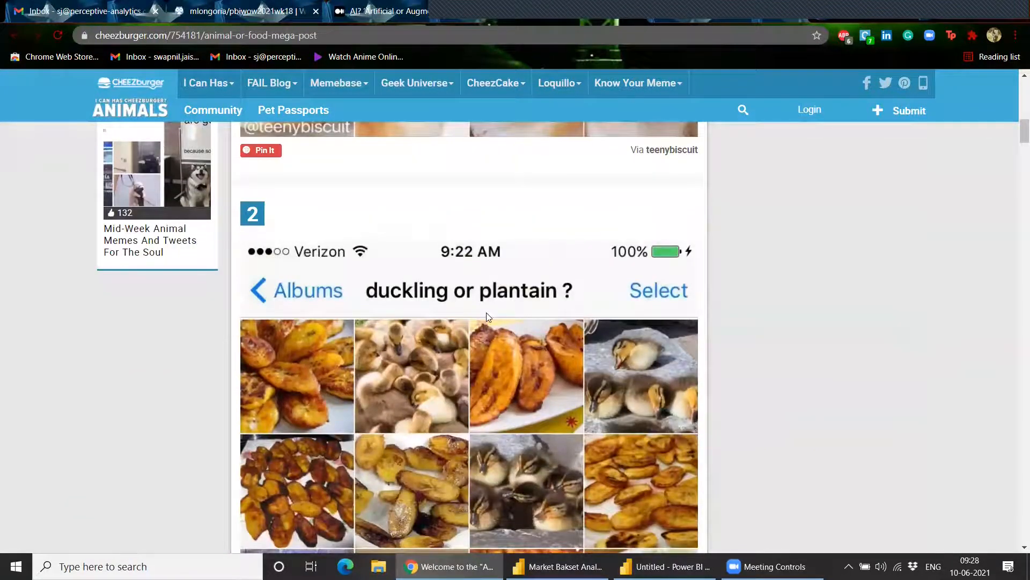
pyautogui.scroll(-10, 486, 316)
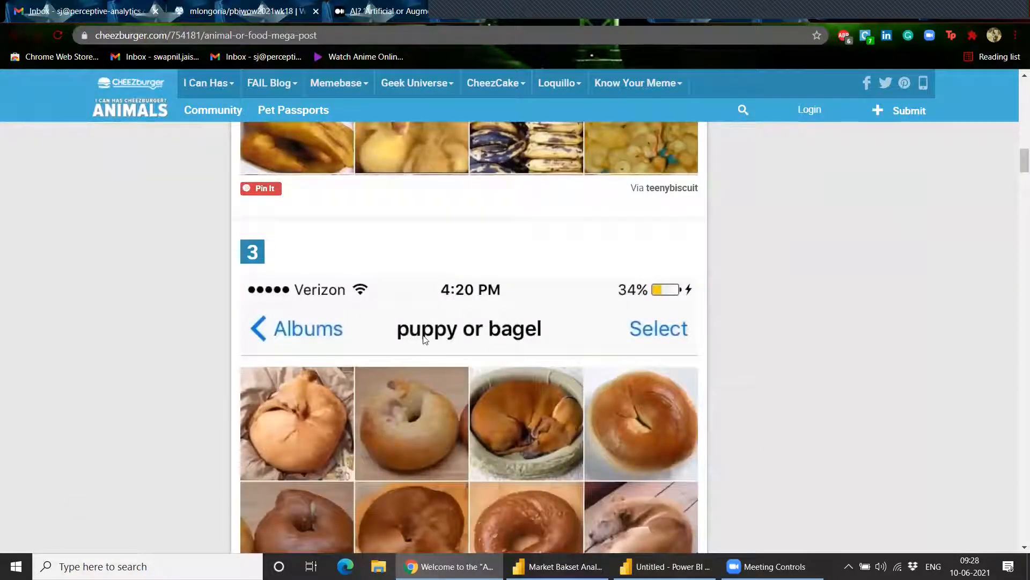
pyautogui.scroll(-5, 504, 350)
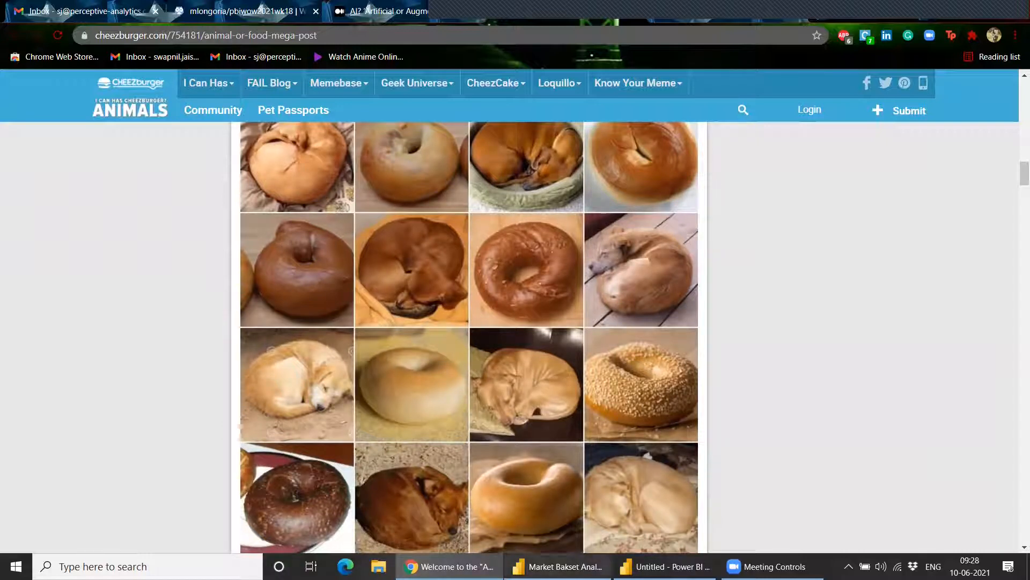
# - Switch to the Market Bakset Analysis report in Power BI Desktop, start the game and select two cat pictures plus one croissant
pyautogui.moveTo(558, 566)
pyautogui.click(528, 509)
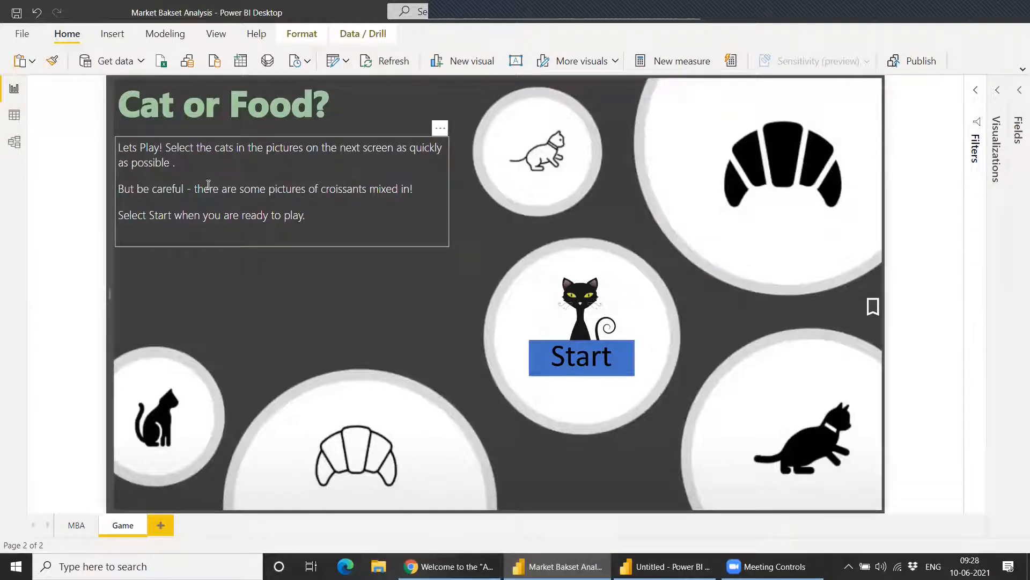
pyautogui.keyDown('ctrl'); pyautogui.click(591, 358); pyautogui.keyUp('ctrl')
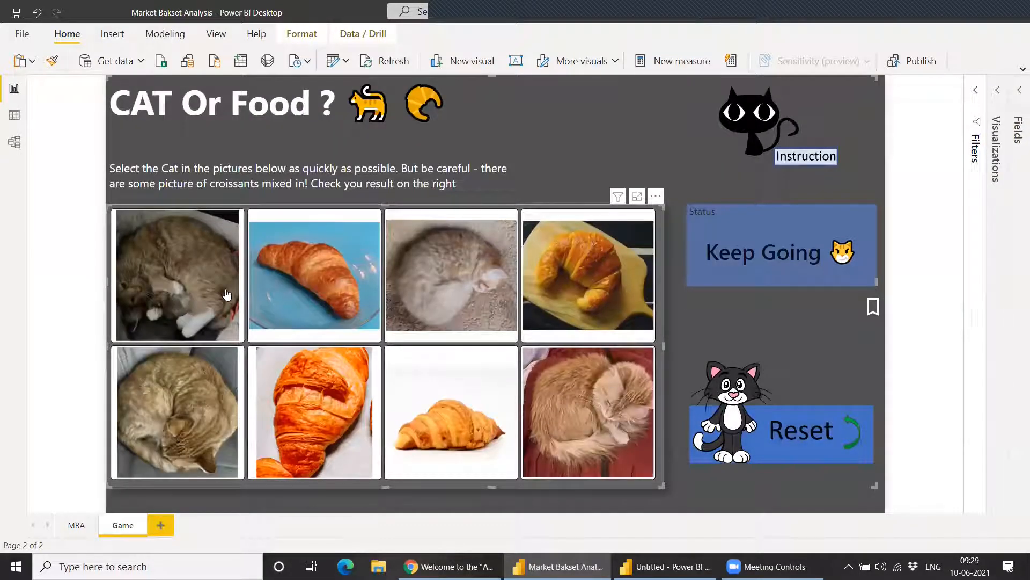
pyautogui.click(185, 288)
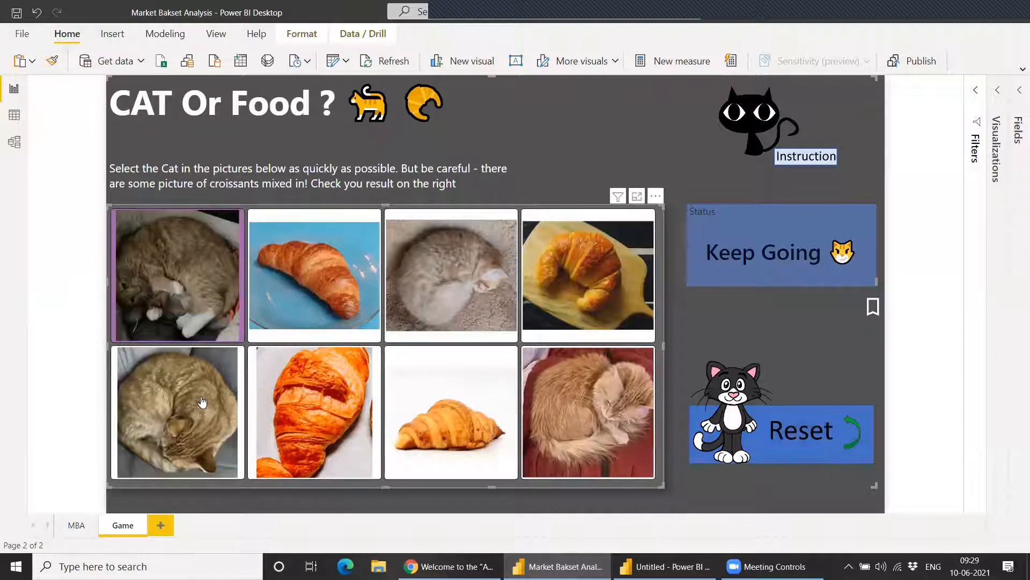
pyautogui.keyDown('ctrl'); pyautogui.click(202, 401); pyautogui.keyUp('ctrl')
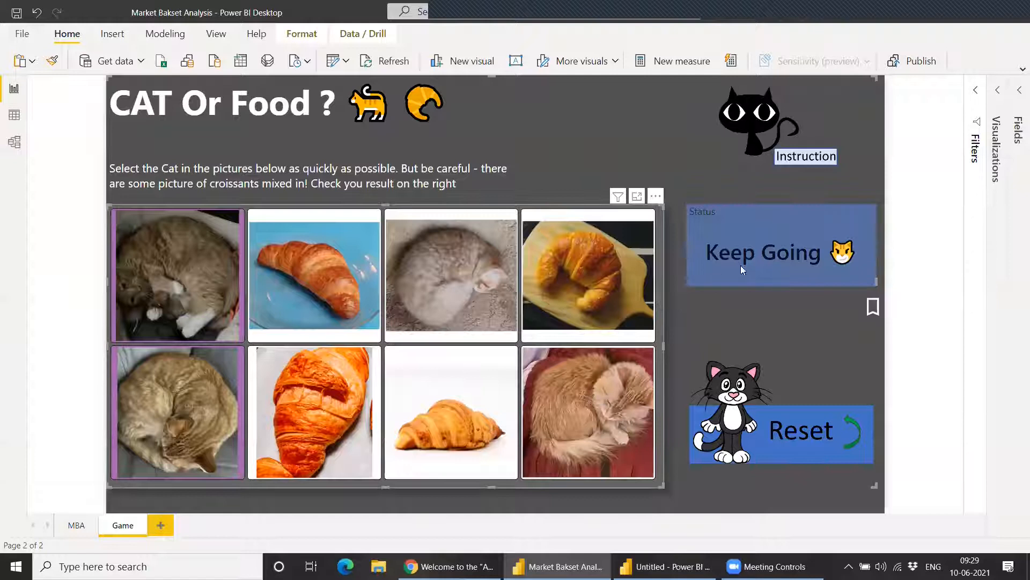
pyautogui.keyDown('ctrl'); pyautogui.click(354, 405); pyautogui.keyUp('ctrl')
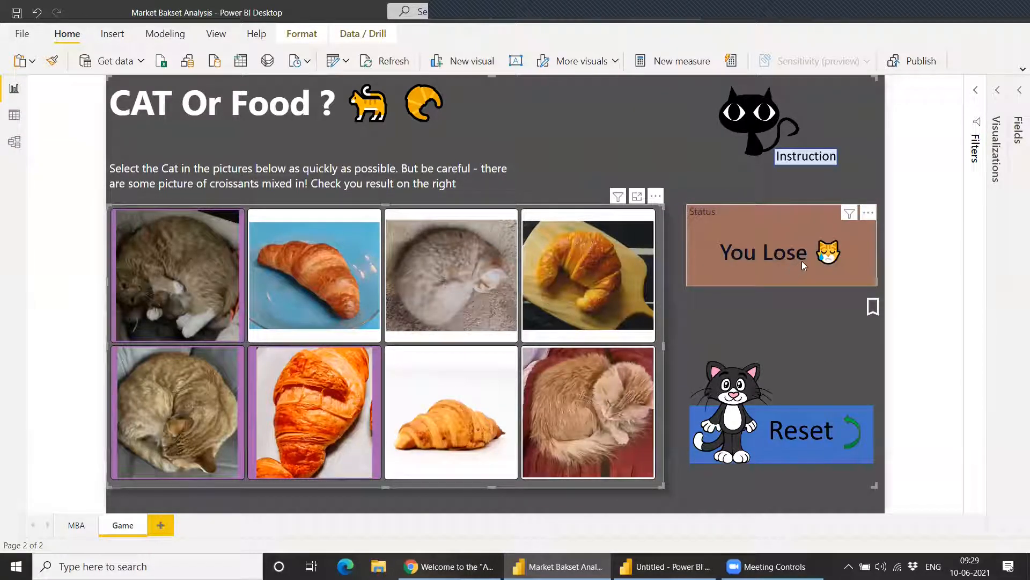
# - Reset the Cat or Food game and select all four cat pictures together
pyautogui.click(789, 440)
pyautogui.keyDown('ctrl'); pyautogui.click(789, 440); pyautogui.keyUp('ctrl')
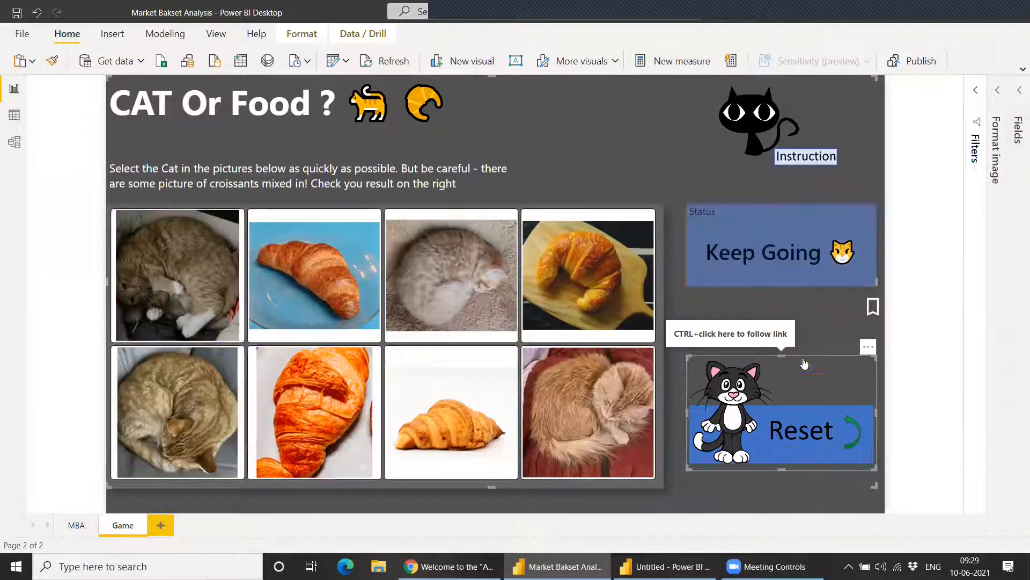
pyautogui.click(160, 304)
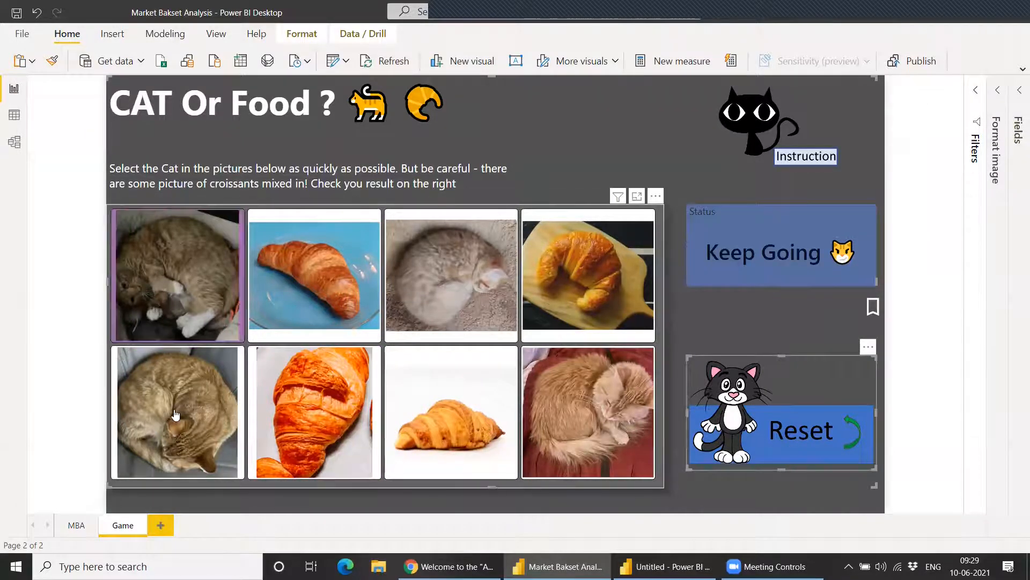
pyautogui.keyDown('ctrl'); pyautogui.click(173, 414); pyautogui.keyUp('ctrl')
pyautogui.keyDown('ctrl'); pyautogui.click(450, 271); pyautogui.keyUp('ctrl')
pyautogui.keyDown('ctrl'); pyautogui.click(561, 407); pyautogui.keyUp('ctrl')
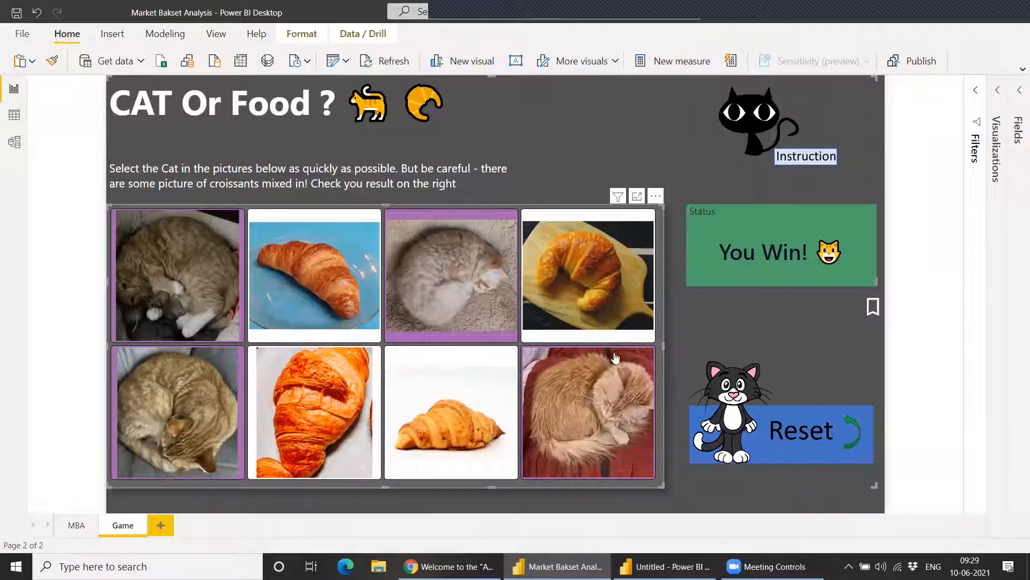
# - Reset the game and test switching between the instruction screen and the game screen, ending on the instructions
pyautogui.click(782, 429)
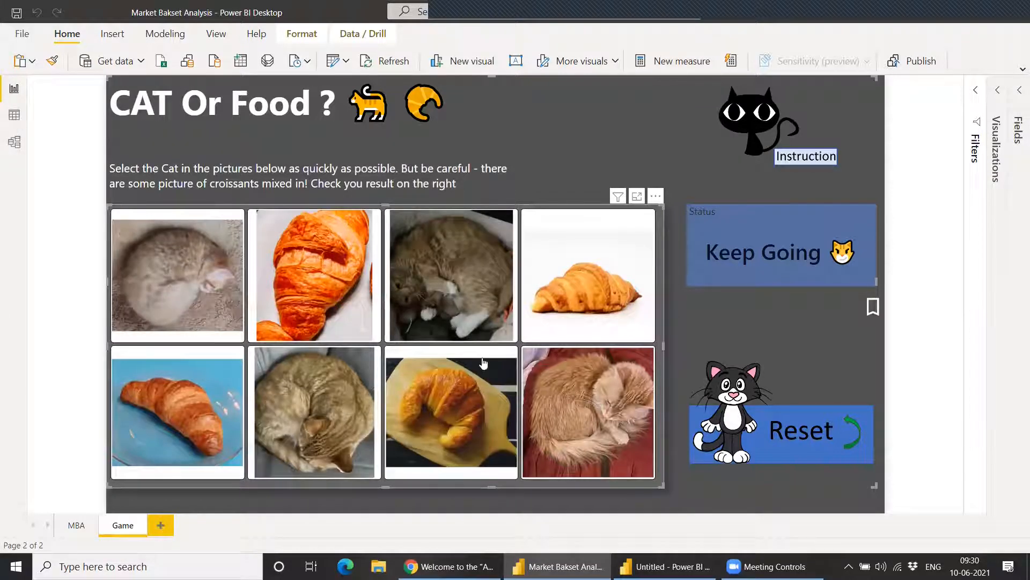
pyautogui.keyDown('ctrl'); pyautogui.click(796, 164); pyautogui.keyUp('ctrl')
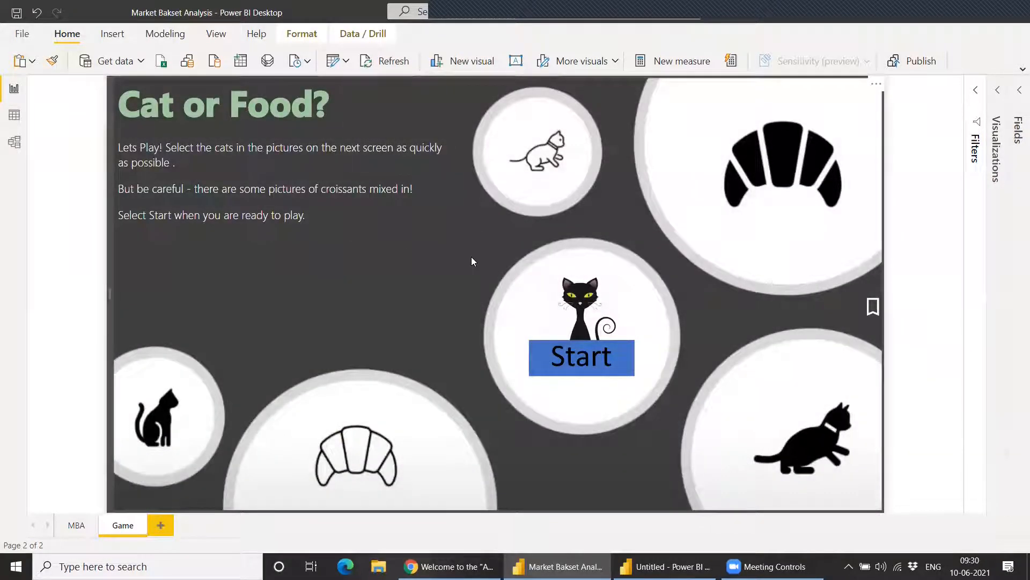
pyautogui.keyDown('ctrl'); pyautogui.click(585, 347); pyautogui.keyUp('ctrl')
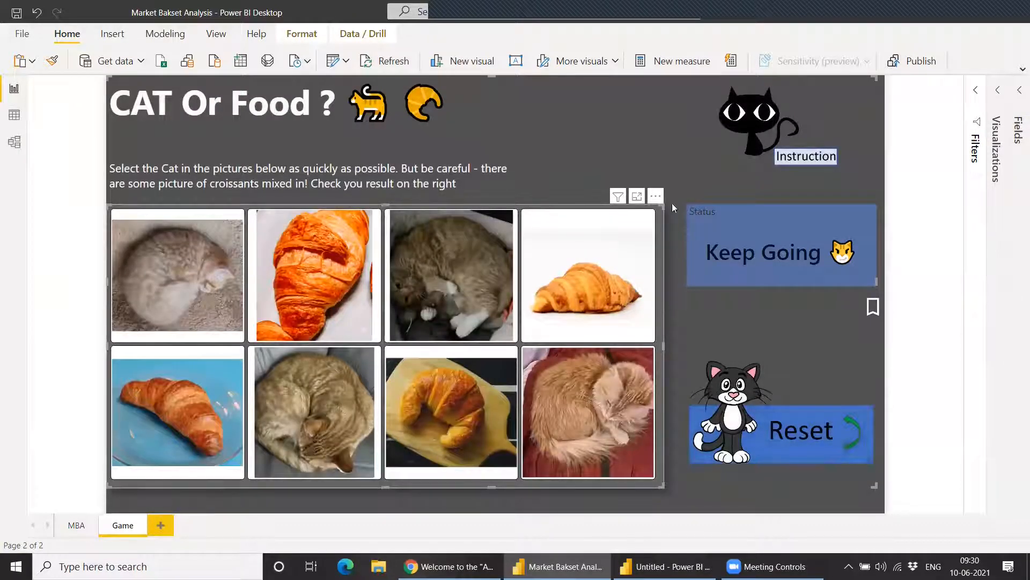
pyautogui.keyDown('ctrl'); pyautogui.click(788, 138); pyautogui.keyUp('ctrl')
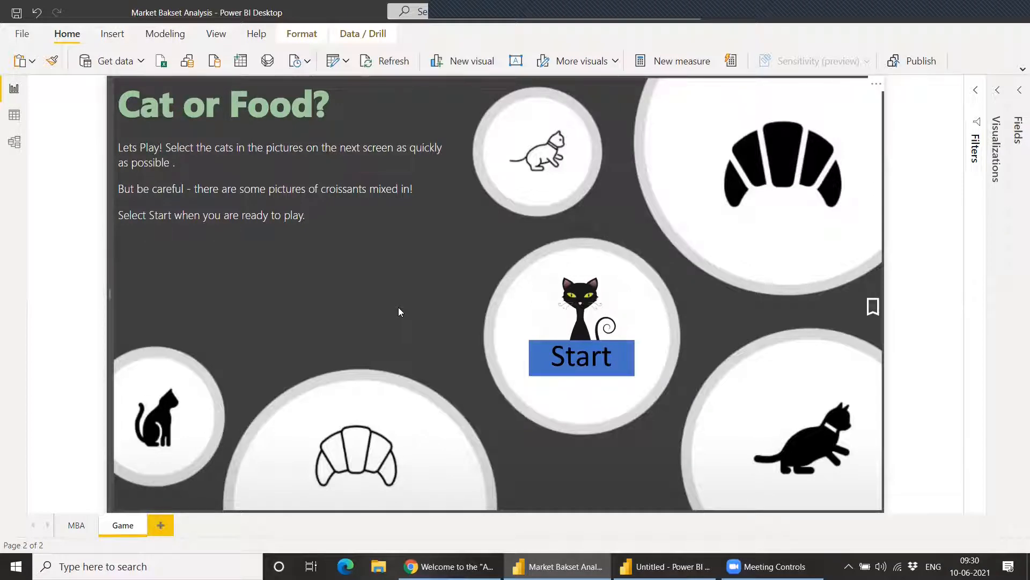
# - Switch to the untitled Power BI Desktop report, dismiss the startup screen and expand the ribbon
pyautogui.moveTo(665, 566)
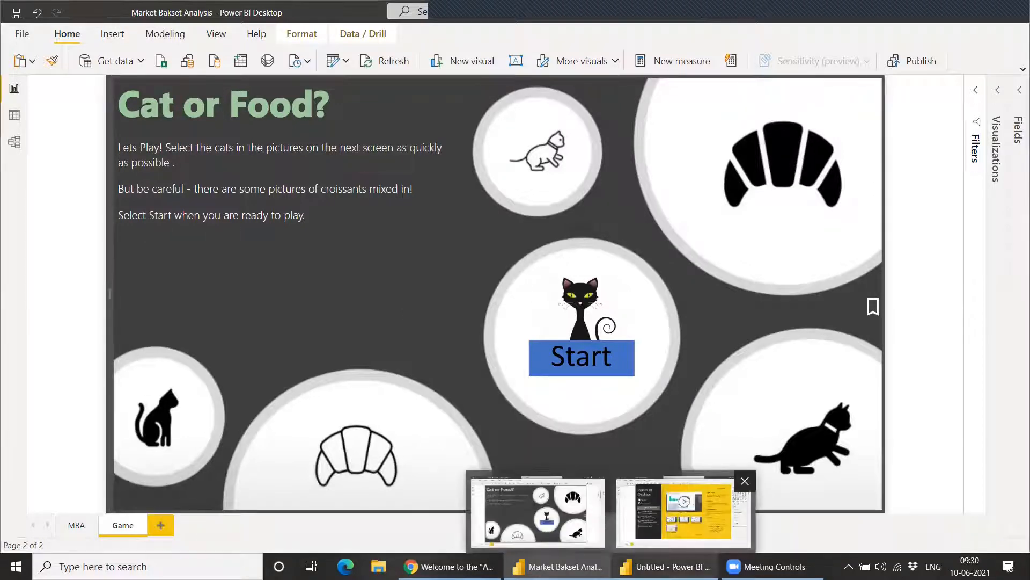
pyautogui.click(680, 507)
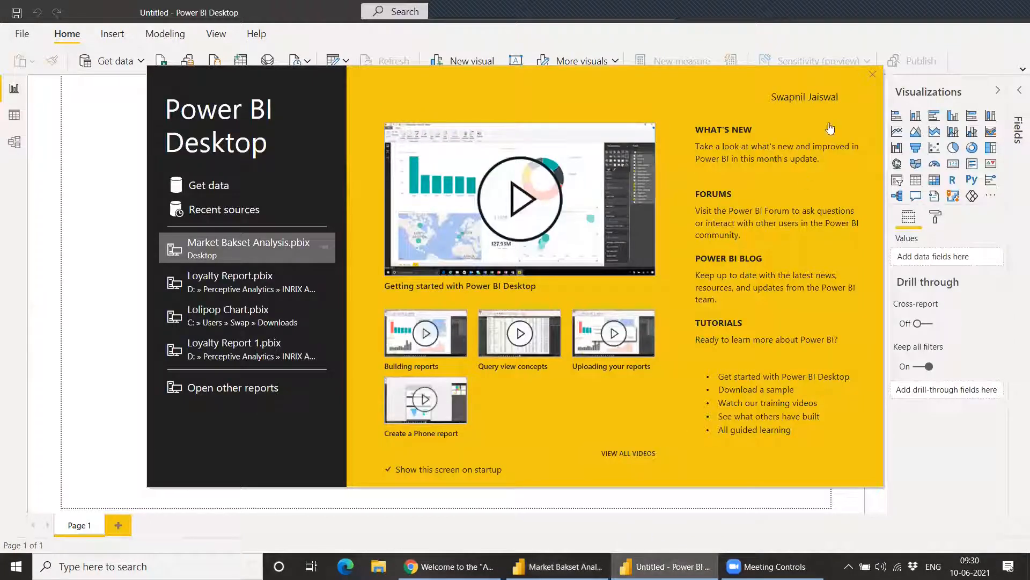
pyautogui.click(872, 74)
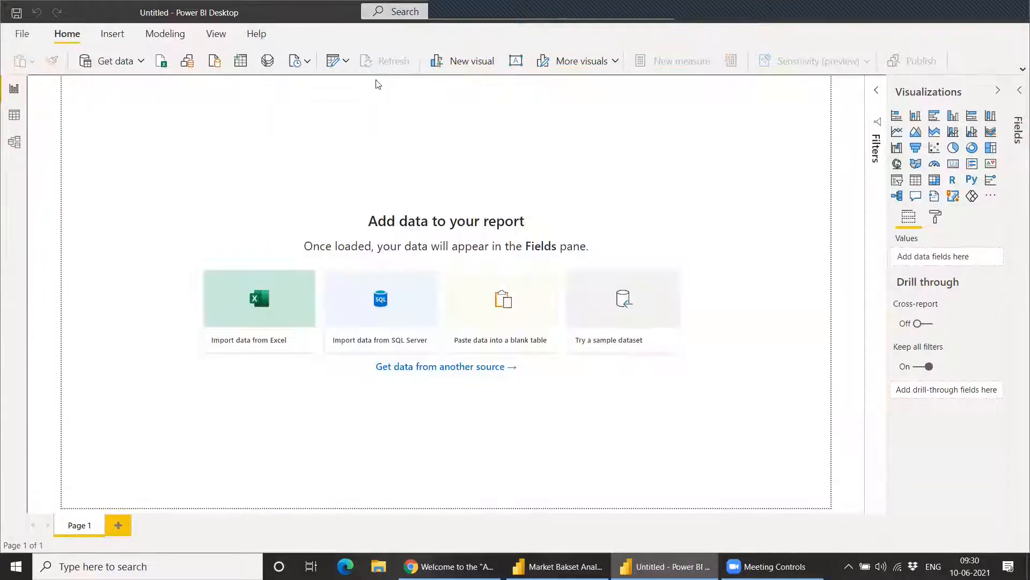
pyautogui.click(1020, 70)
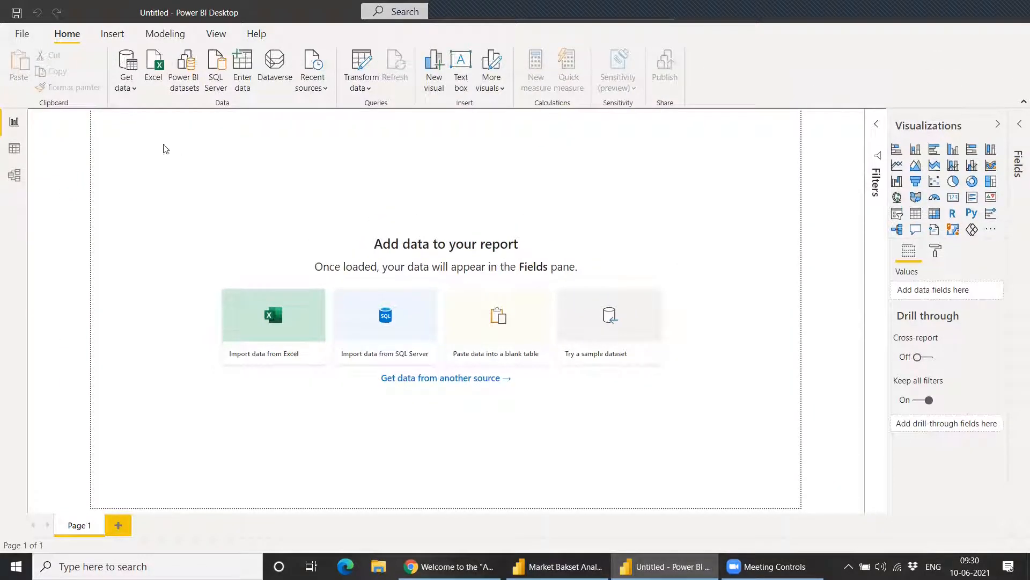
pyautogui.click(128, 82)
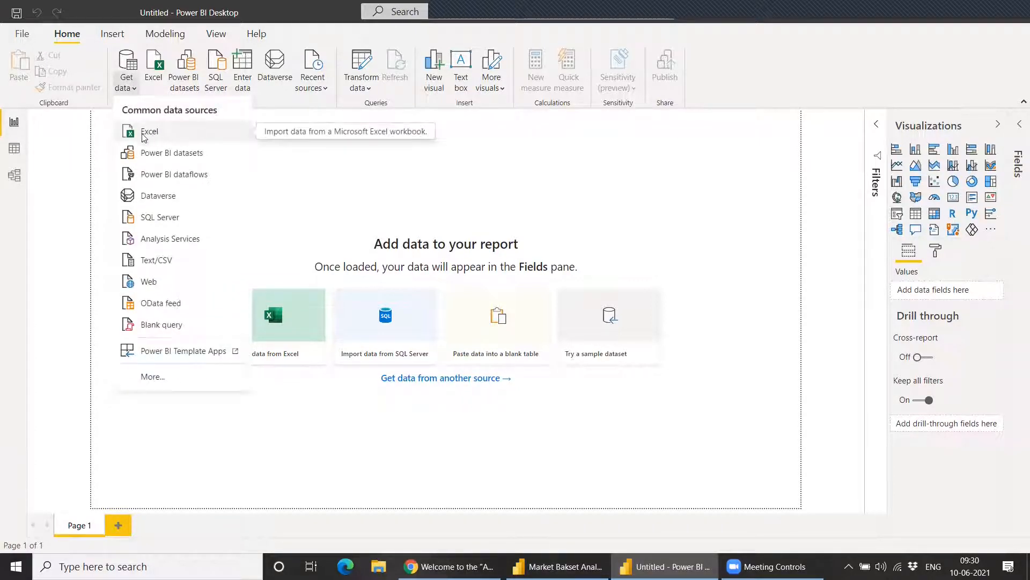
pyautogui.click(150, 132)
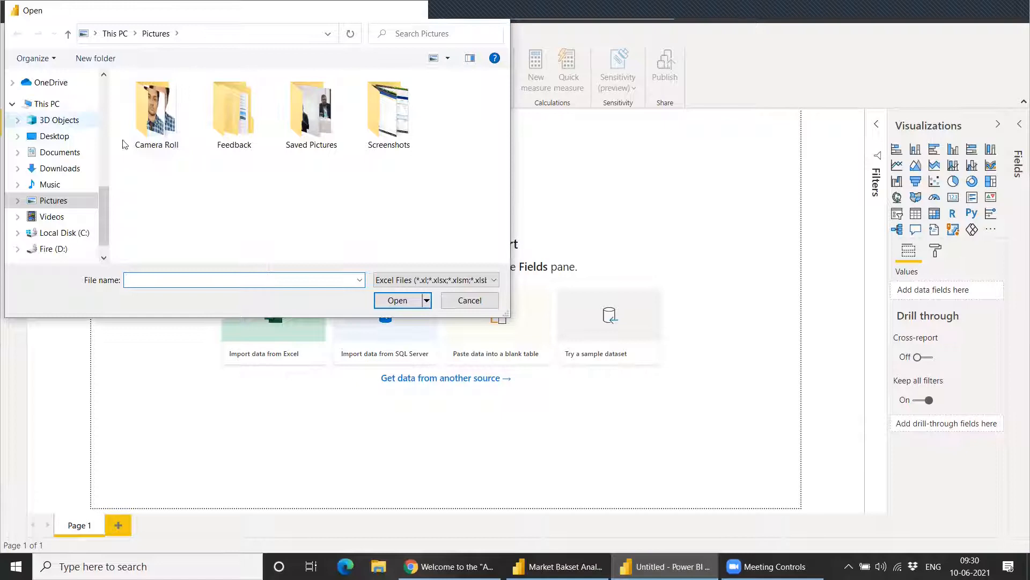
pyautogui.click(506, 15)
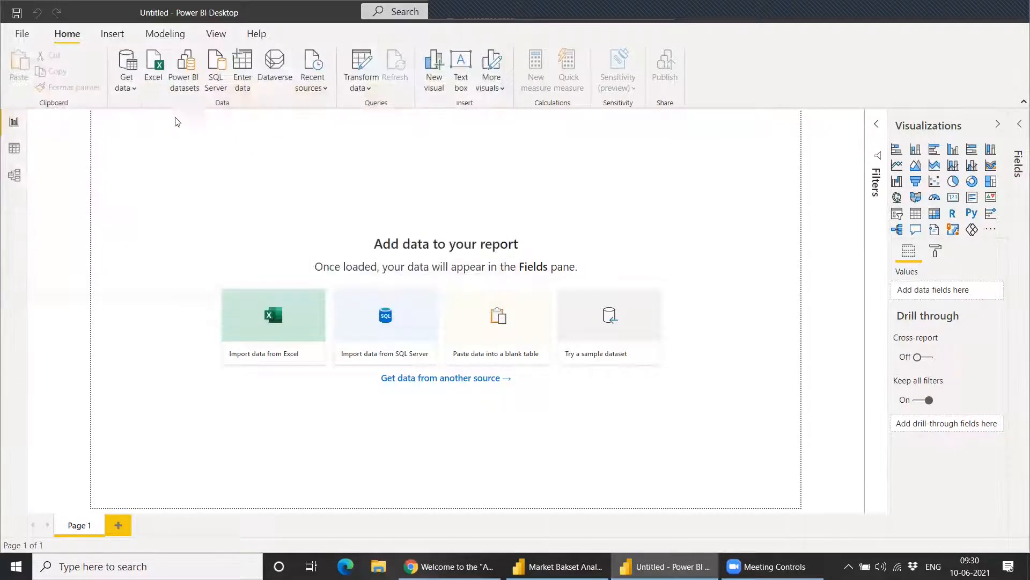
# - Open the full list of data source connectors for the new report
pyautogui.click(132, 92)
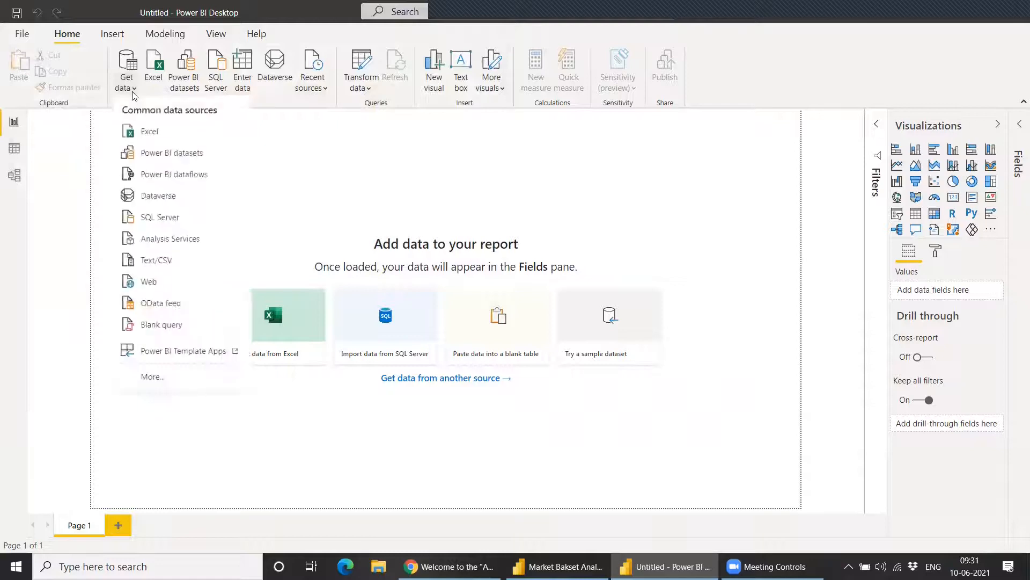
pyautogui.click(186, 379)
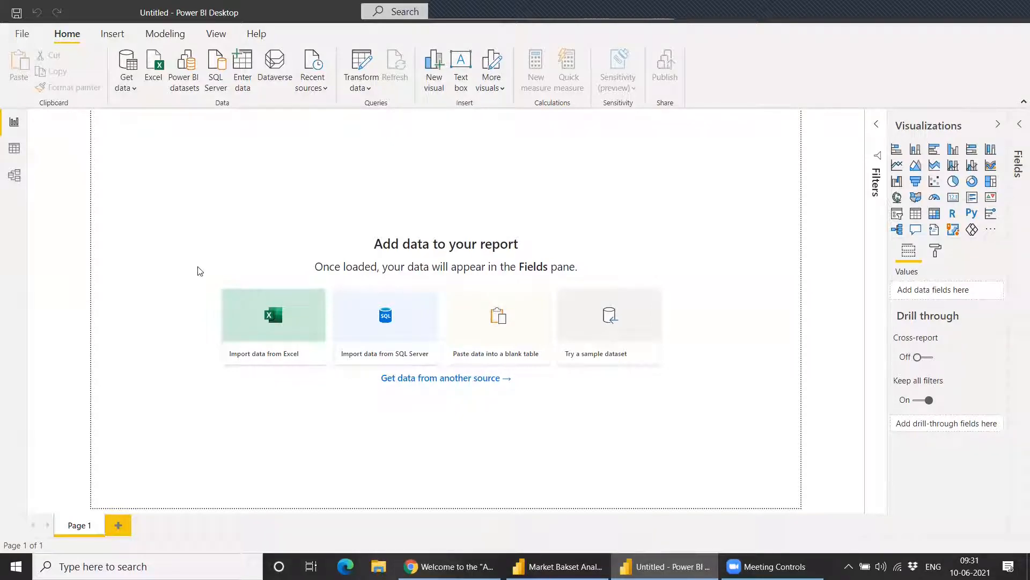
# - Switch to the browser's data.world page for CatOrCroissantData.xlsx and widen the image column to show the full links
pyautogui.click(457, 565)
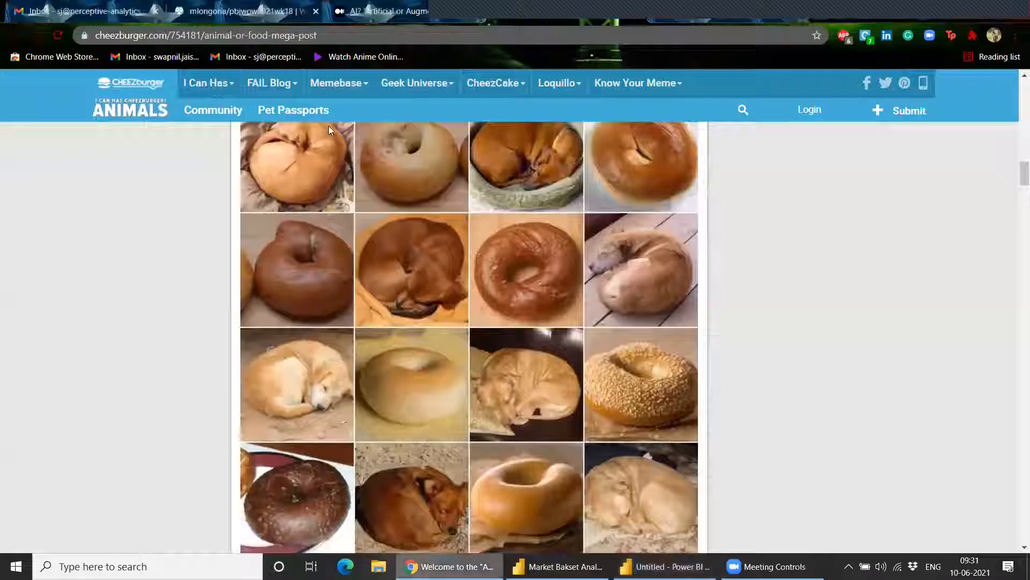
pyautogui.click(284, 6)
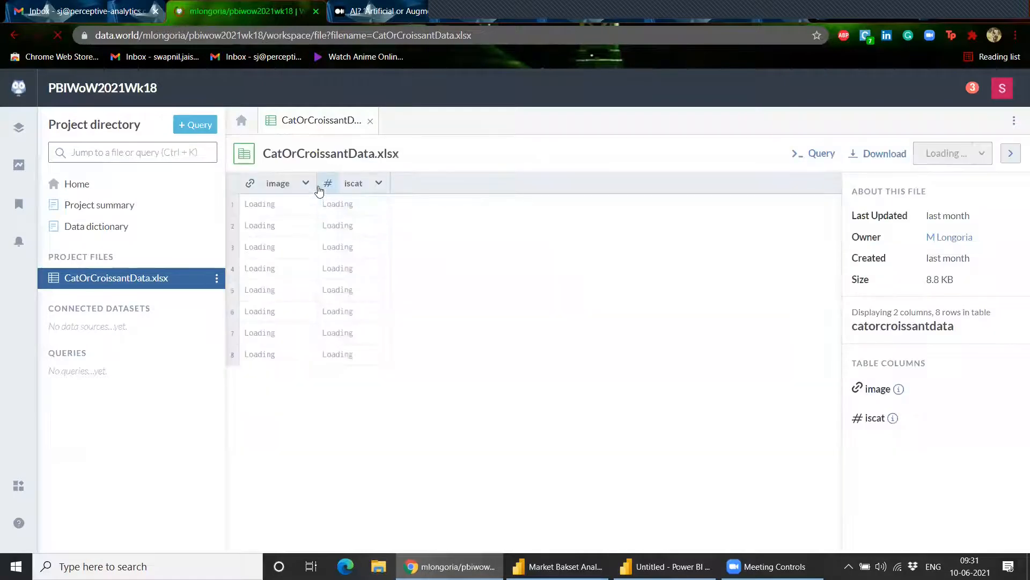
pyautogui.moveTo(312, 183); pyautogui.dragTo(629, 177)
# - Copy the dataset owner's ID from the web address of the data.world project
pyautogui.click(205, 32)
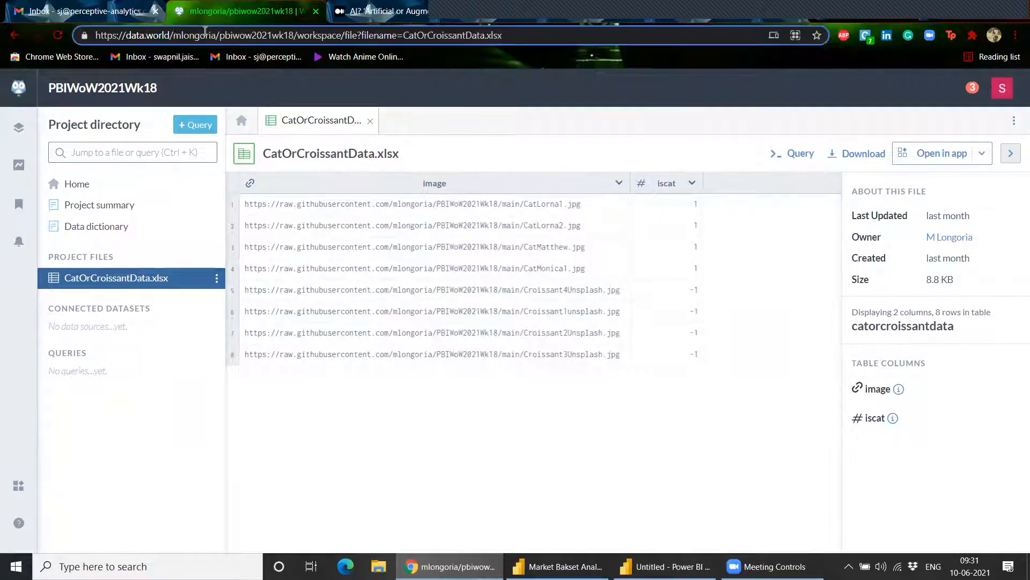
pyautogui.moveTo(173, 35); pyautogui.dragTo(216, 32)
pyautogui.hotkey('ctrl', 'c')
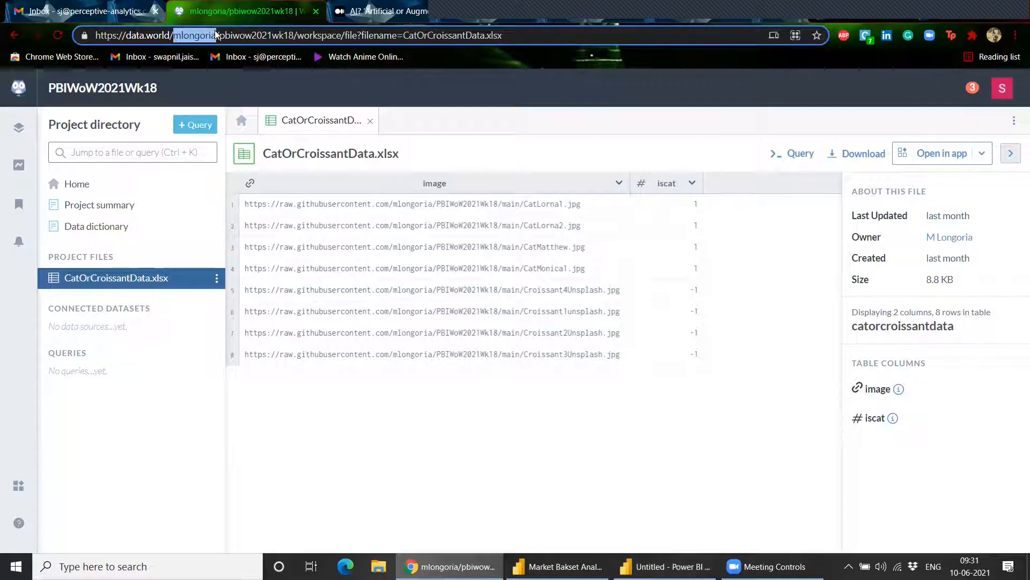
# - Switch to the untitled Power BI Desktop report and enter the copied owner ID in the data.world dataset connection
pyautogui.hotkey('alt', 'Tab')
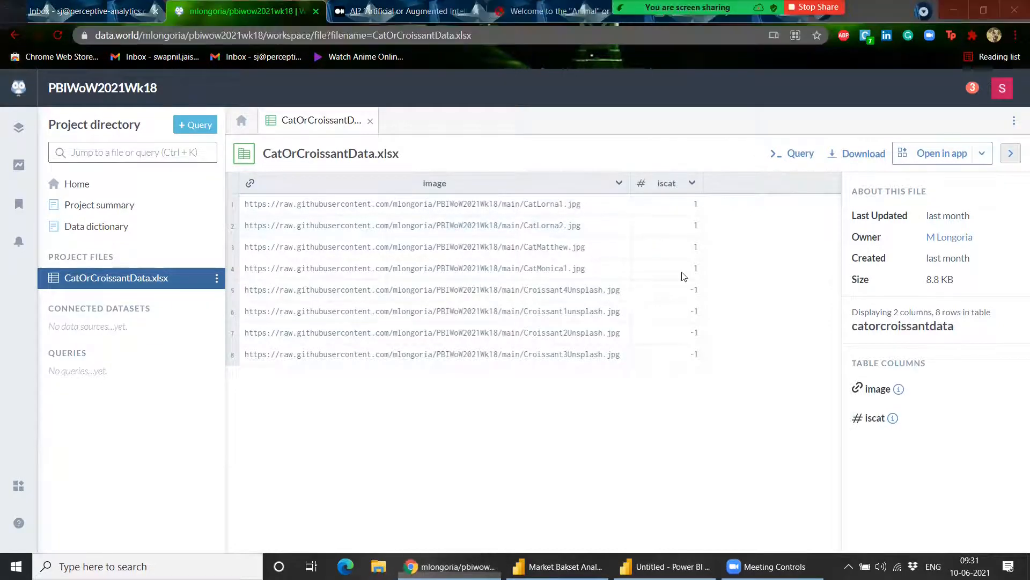
pyautogui.hotkey('ctrl', 'v')
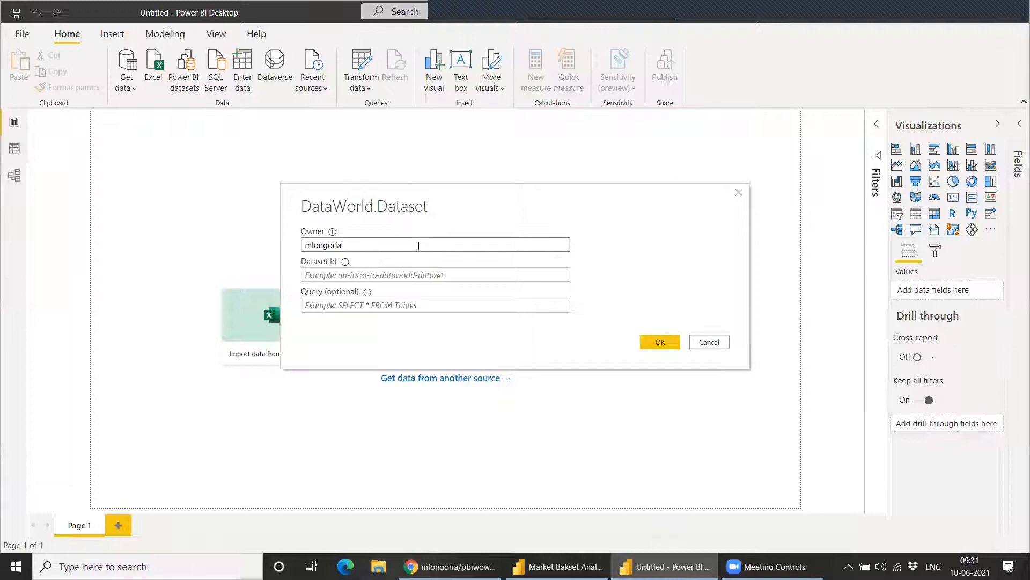
pyautogui.click(374, 272)
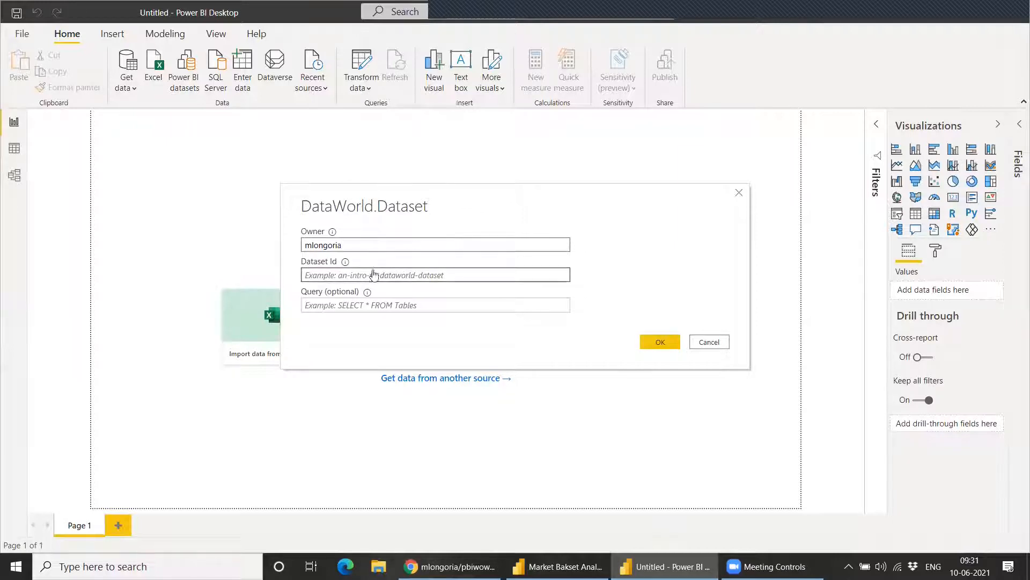
# - Copy pbiwow2021wk18 from the data.world page's web address as the dataset ID in Power BI and try to connect to the dataset
pyautogui.hotkey('alt', 'Tab')
pyautogui.click(191, 36)
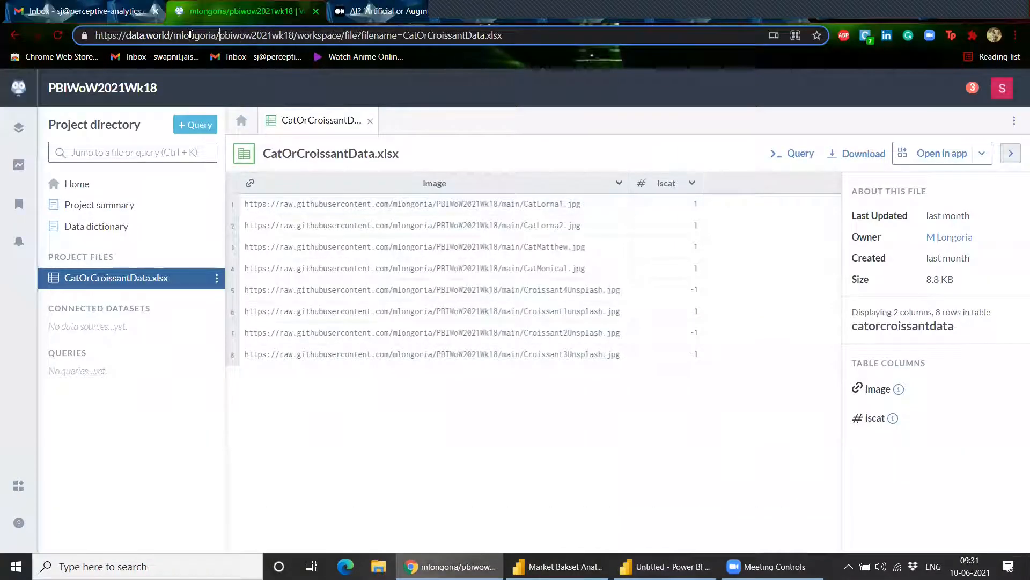
pyautogui.doubleClick(254, 32)
pyautogui.hotkey('ctrl', 'c')
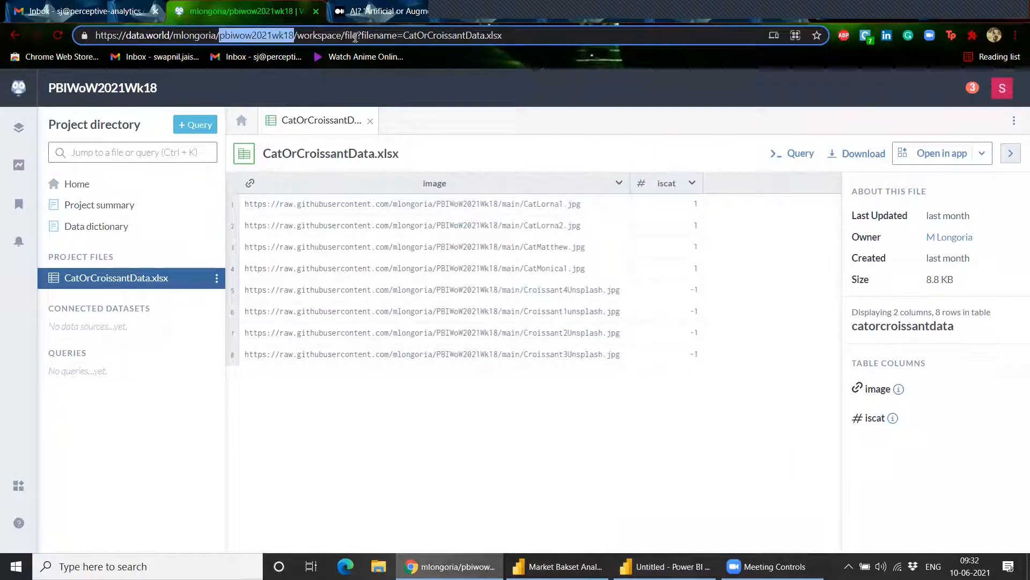
pyautogui.hotkey('alt', 'Tab')
pyautogui.click(401, 276)
pyautogui.hotkey('ctrl', 'v')
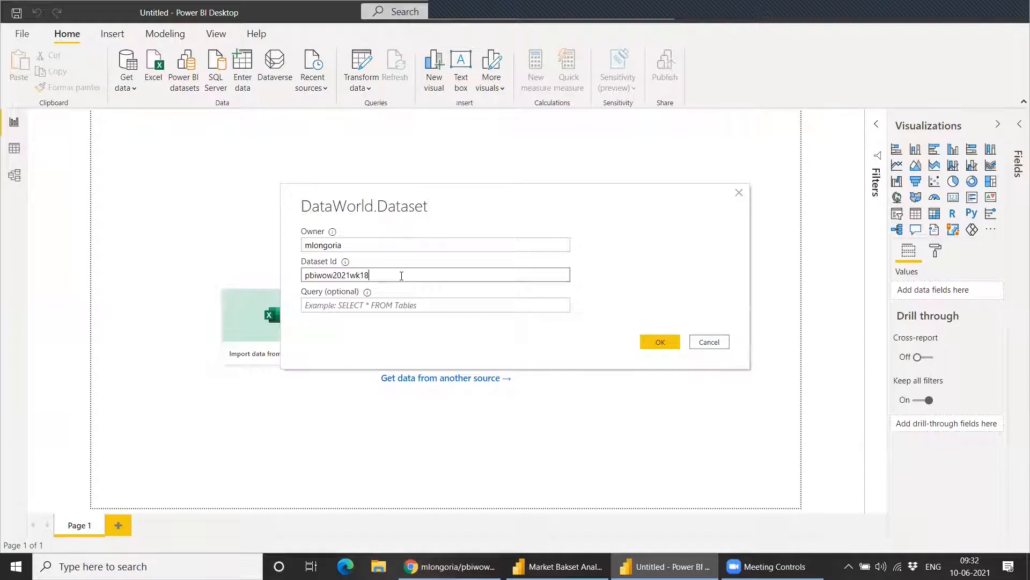
pyautogui.click(660, 341)
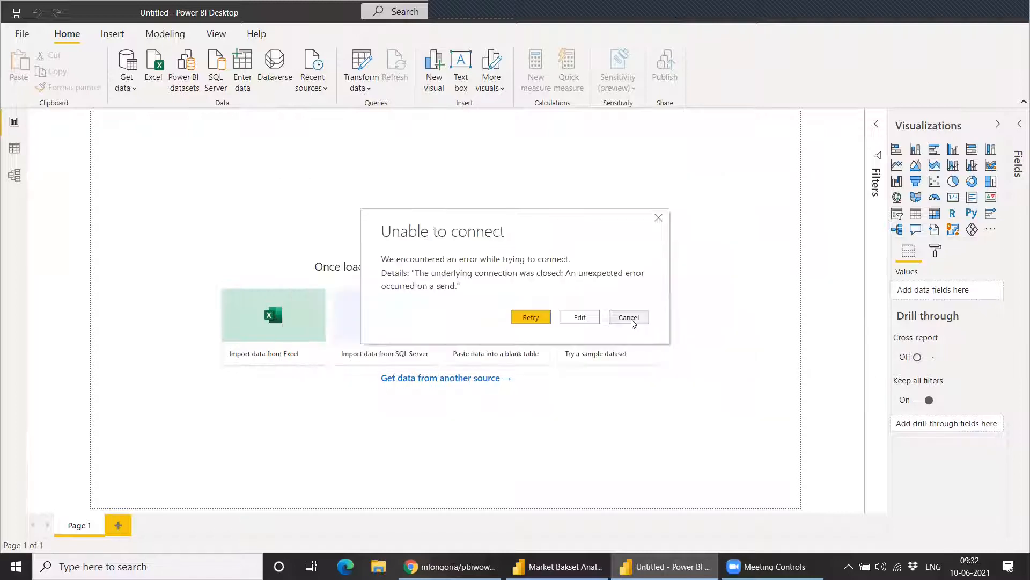
pyautogui.click(628, 317)
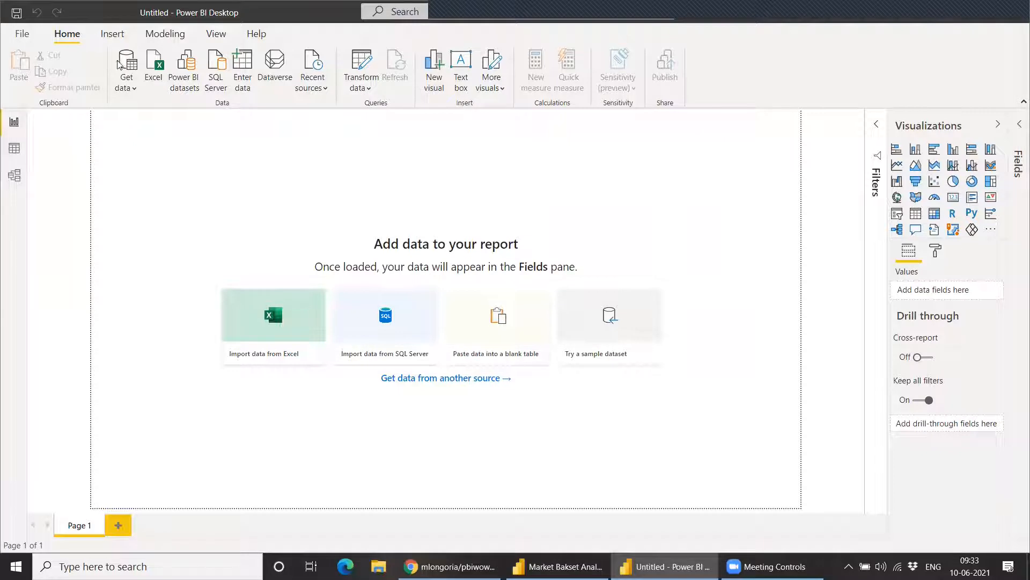
# - Import Sheet1 from the Cat or Food Excel workbook on the Desktop into the report
pyautogui.click(127, 81)
pyautogui.click(159, 134)
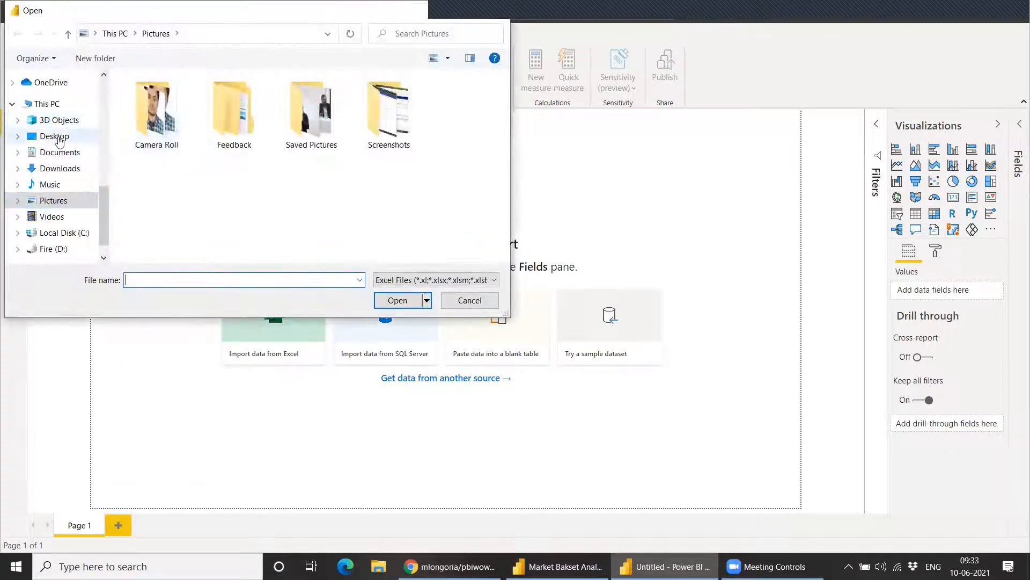
pyautogui.click(57, 137)
pyautogui.click(310, 116)
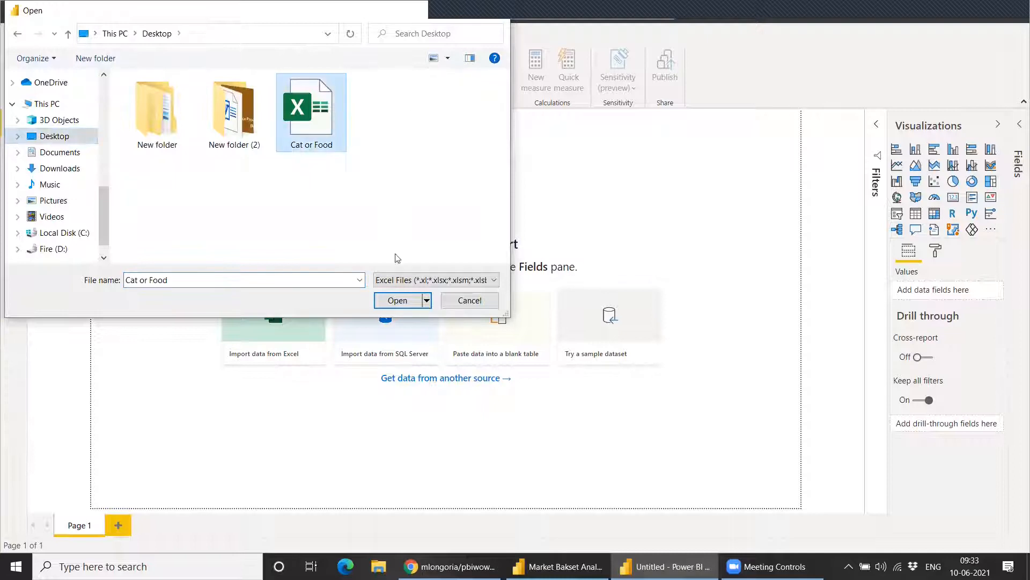
pyautogui.click(397, 300)
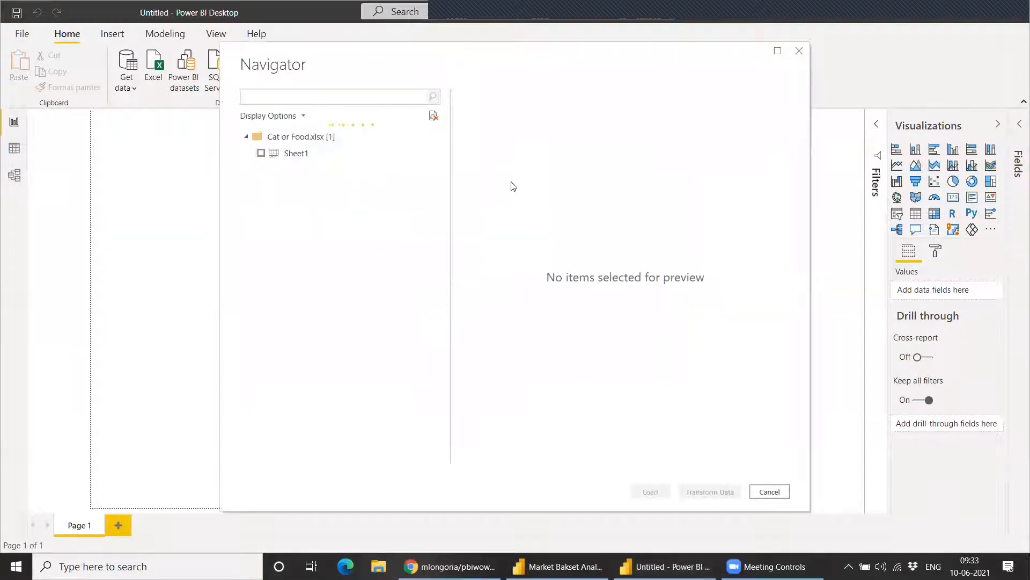
pyautogui.click(296, 154)
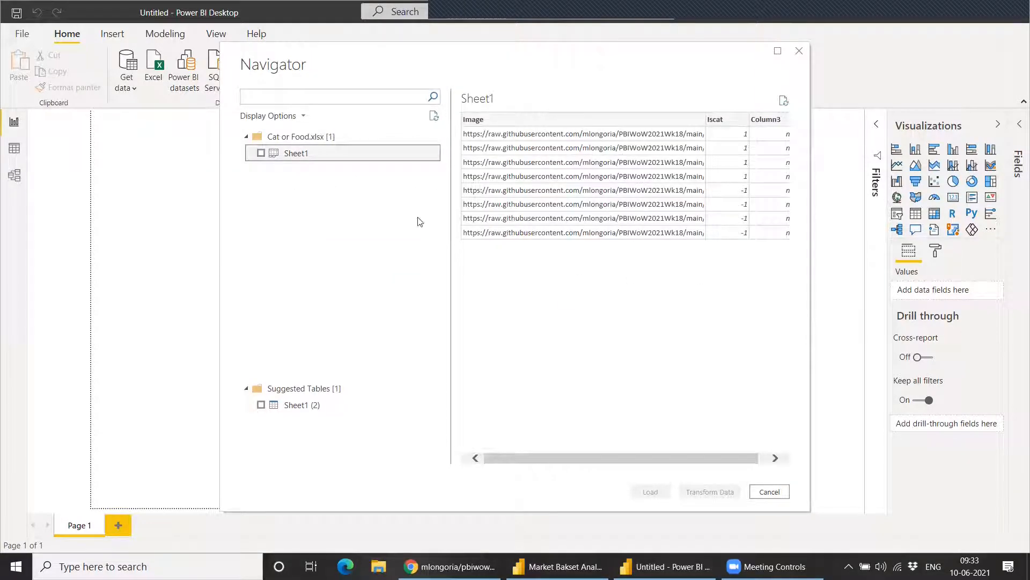
pyautogui.click(260, 153)
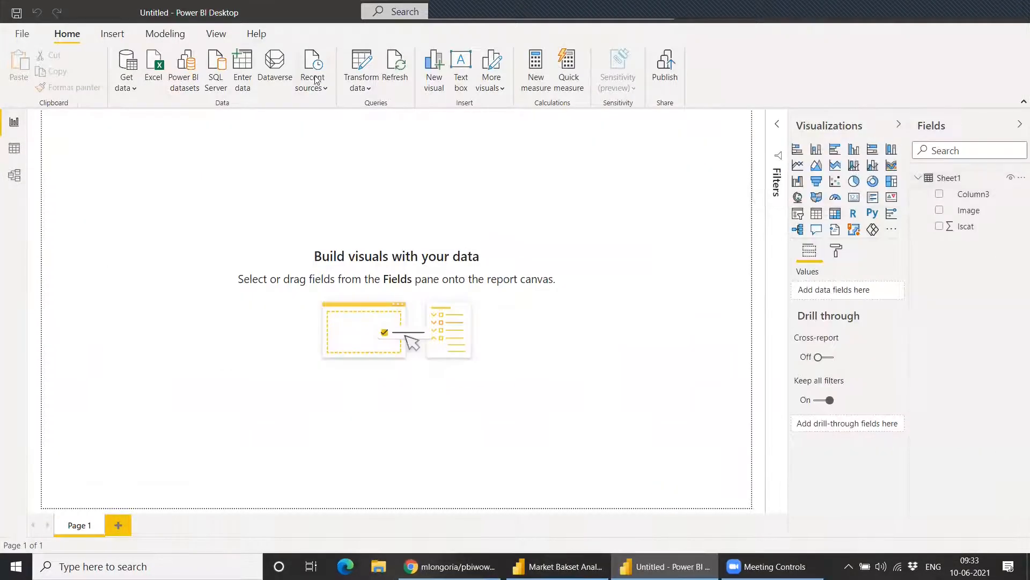
# - Open the Sheet1 query in Power Query Editor and remove the empty Column3
pyautogui.click(357, 63)
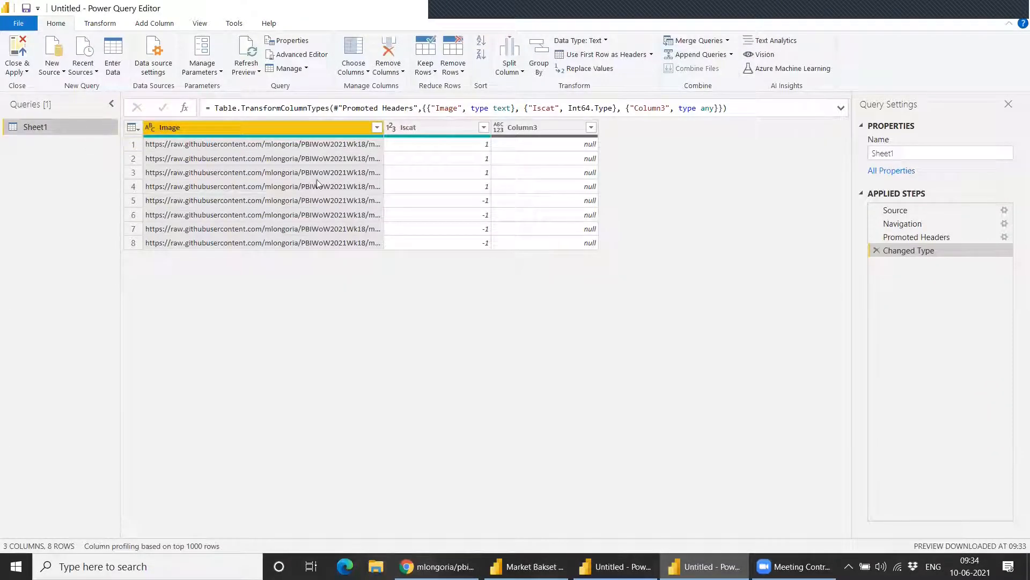
pyautogui.click(538, 128)
pyautogui.rightClick(538, 127)
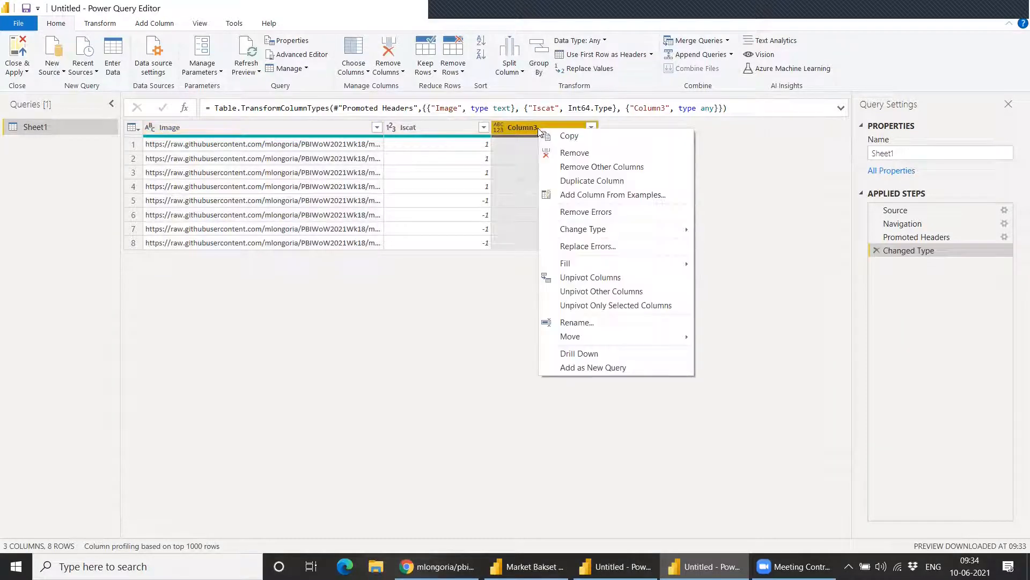
pyautogui.click(569, 154)
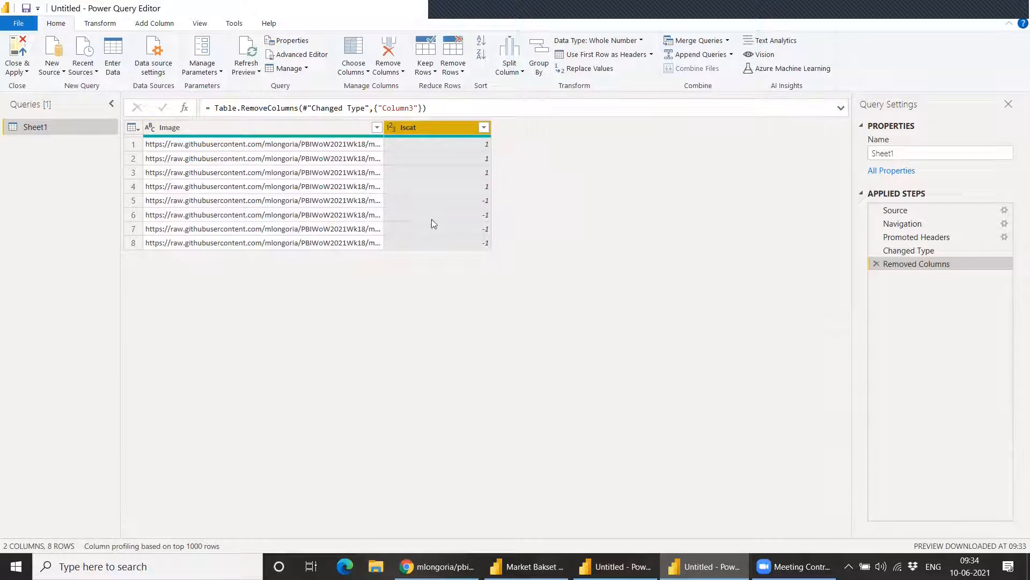
# - Add an index column starting from 1 to the Sheet1 query
pyautogui.click(601, 566)
pyautogui.click(173, 24)
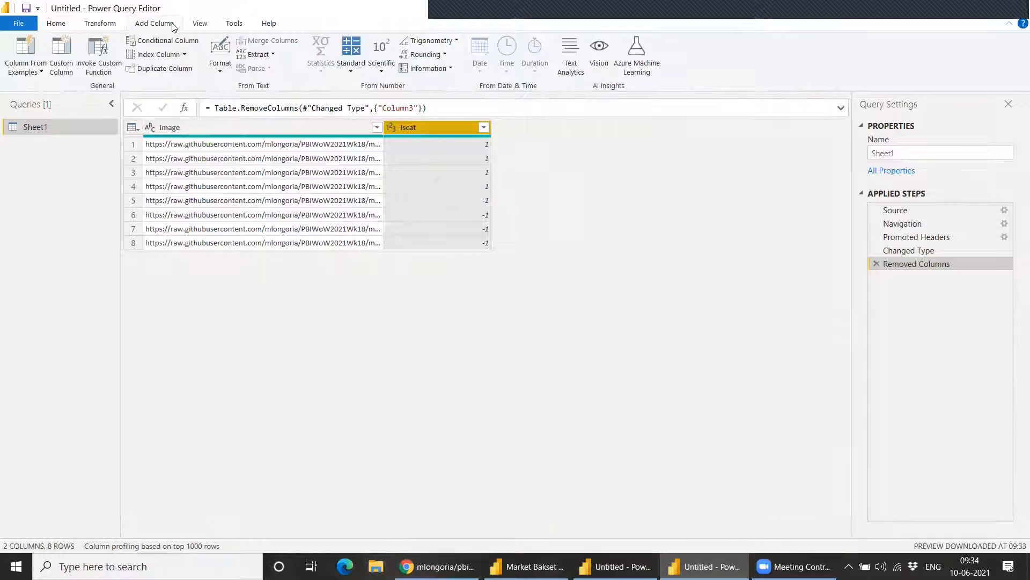
pyautogui.click(184, 54)
pyautogui.click(156, 84)
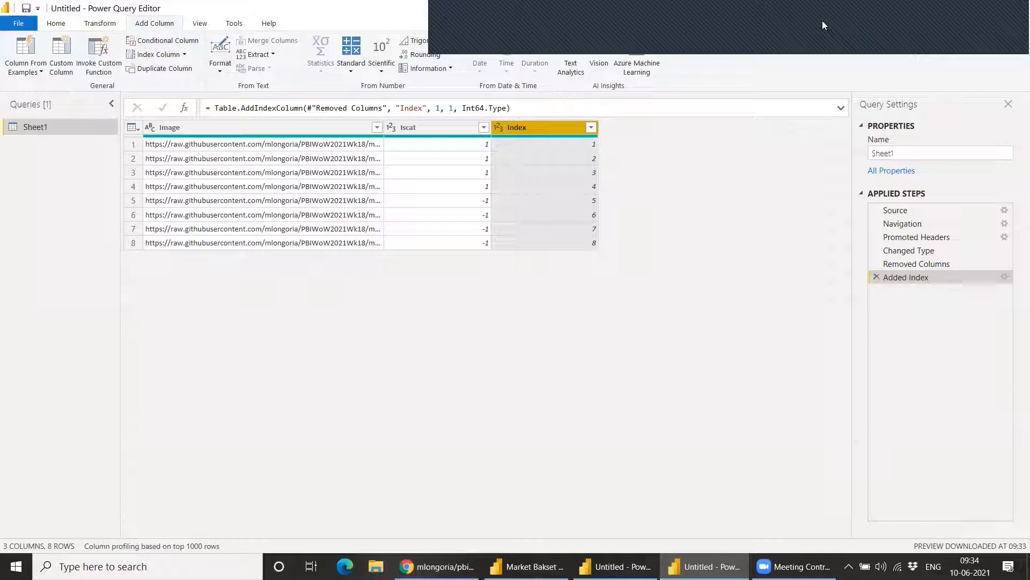
# - Start a custom column with the formula List.Random(Table.RowCount(#"Added Index")+1){[Index]}
pyautogui.click(161, 41)
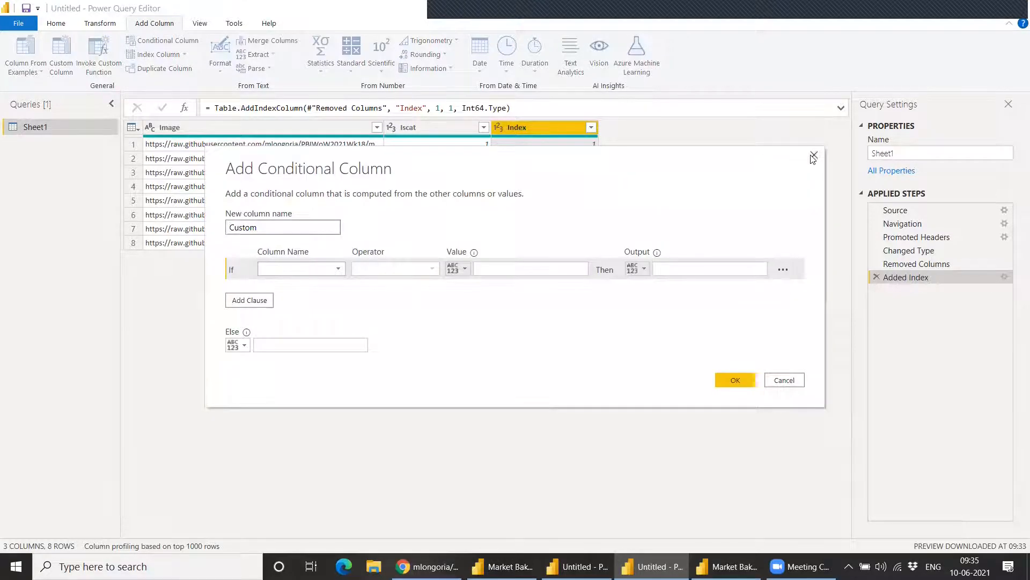
pyautogui.click(814, 155)
pyautogui.click(62, 56)
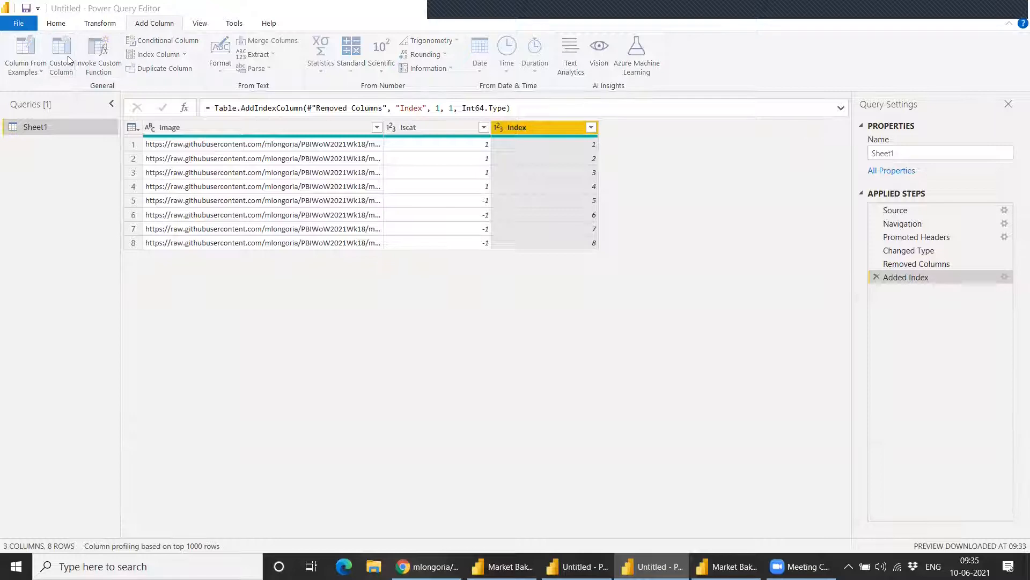
pyautogui.click(341, 239)
pyautogui.write('List.Random(Table.RowCount(#"Added Index")+1){[Index]}')
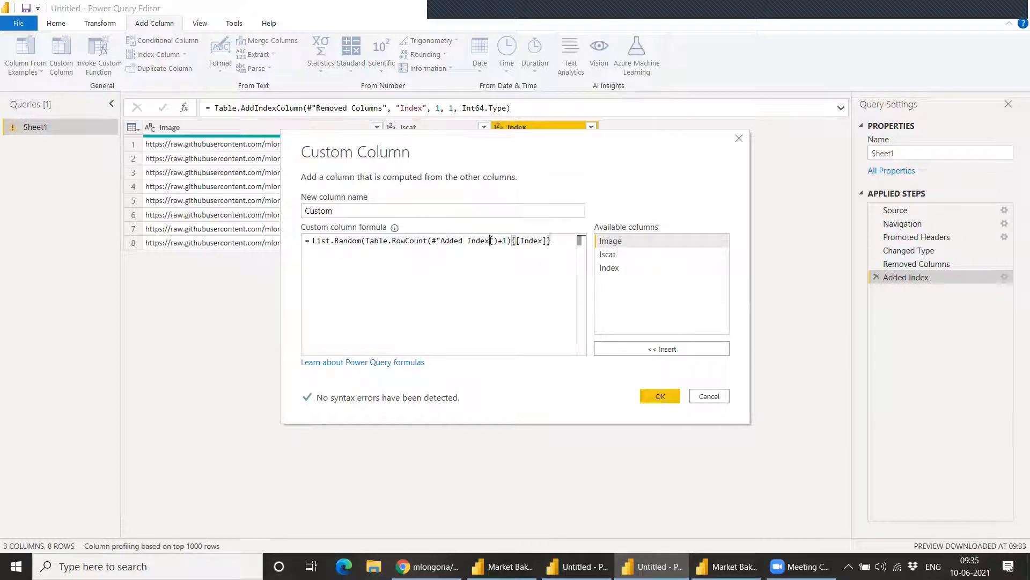
# - Replace the step reference inside the custom column formula's Table.RowCount with "REMOVED Columns"
pyautogui.moveTo(491, 241); pyautogui.dragTo(443, 242)
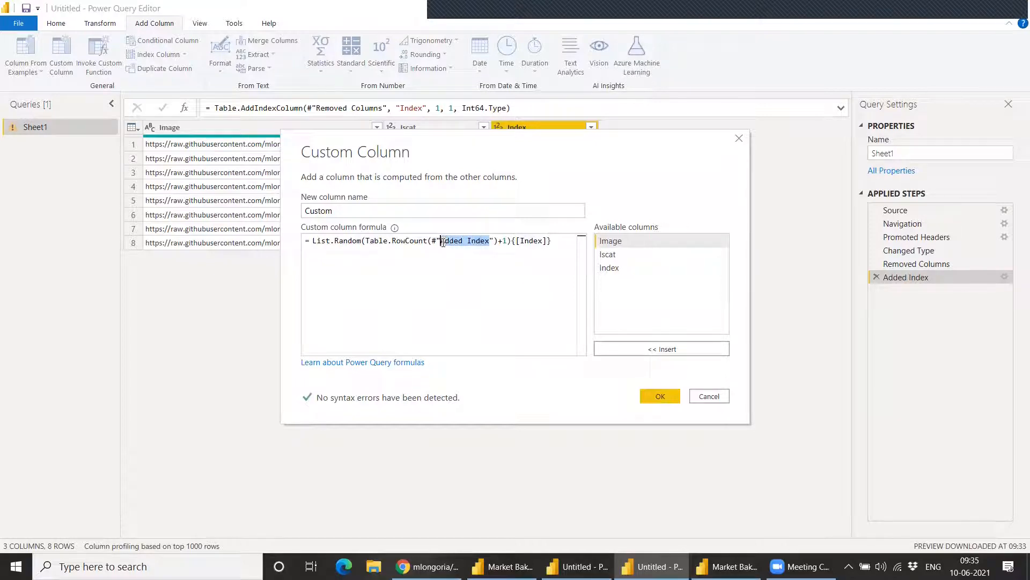
pyautogui.write('R')
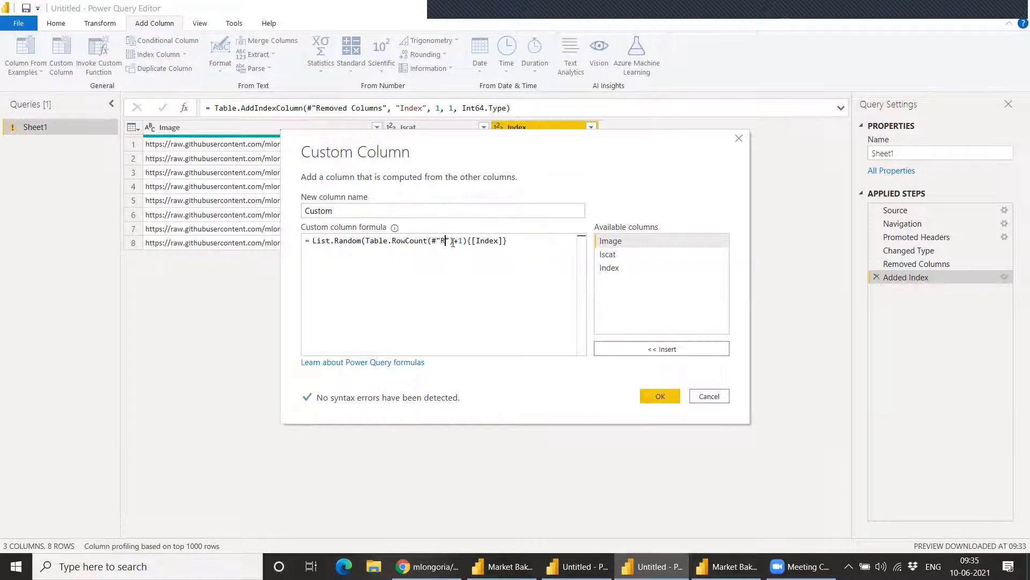
pyautogui.write('EMOVED ')
pyautogui.write('cOUL')
pyautogui.press('BackSpace')
pyautogui.press('BackSpace')
pyautogui.press('BackSpace')
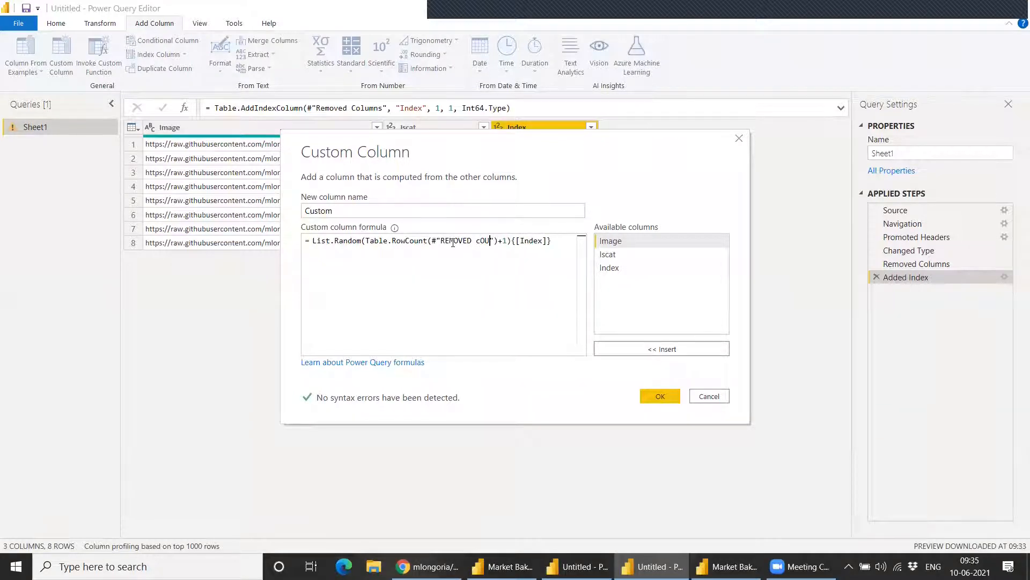
pyautogui.press('BackSpace')
pyautogui.write('C')
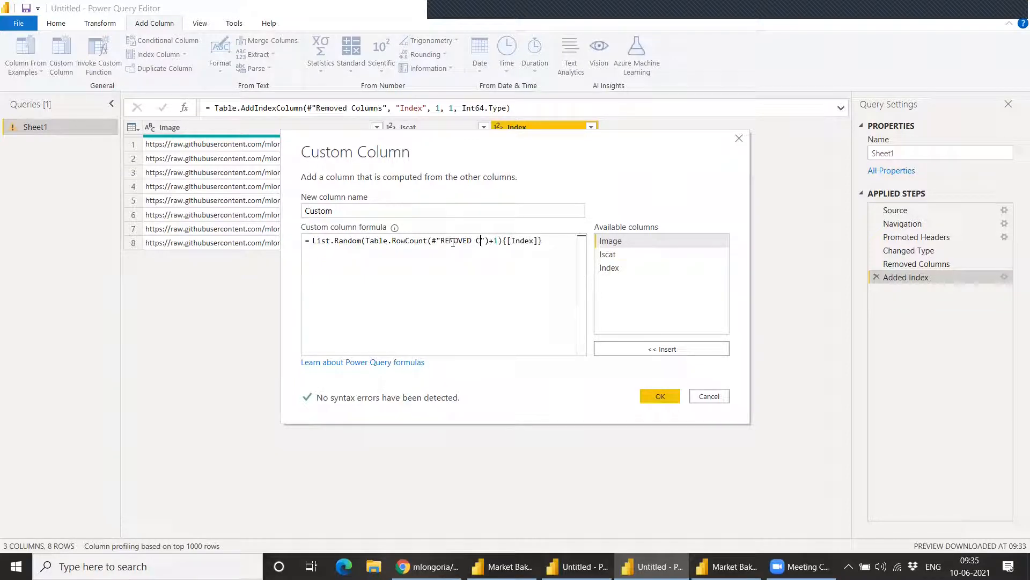
pyautogui.write('olumn')
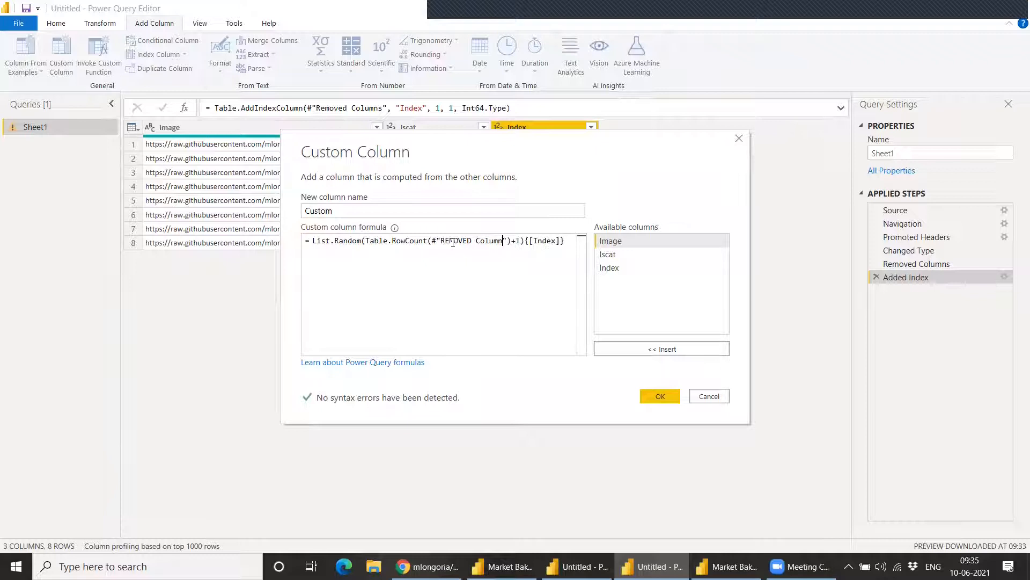
pyautogui.write('s')
pyautogui.click(567, 241)
# - Correct the formula's step reference to "Removed Columns" and add the custom column with the name SortOrder
pyautogui.moveTo(349, 211); pyautogui.dragTo(263, 207)
pyautogui.write('Sort')
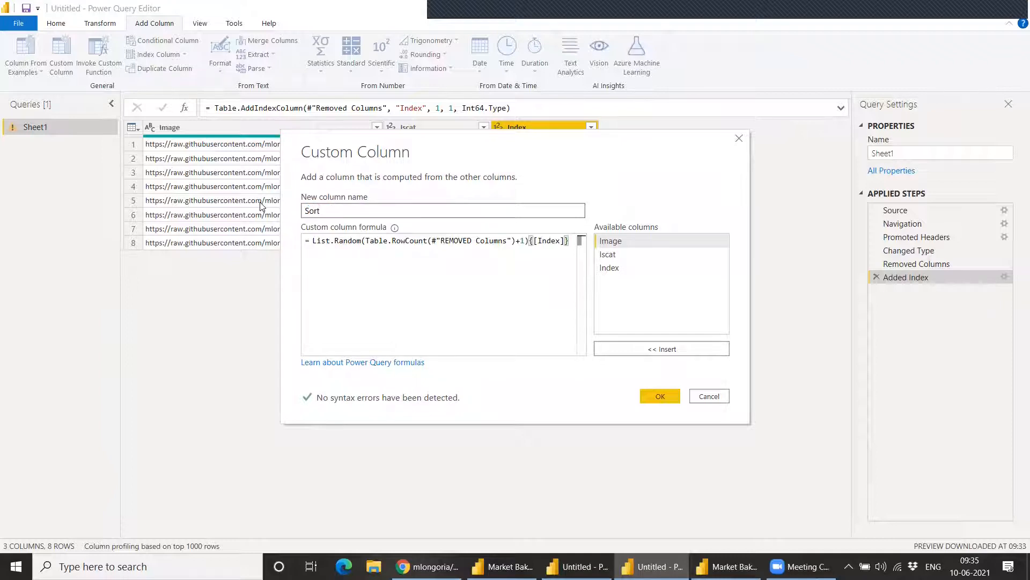
pyautogui.moveTo(472, 240); pyautogui.dragTo(450, 241)
pyautogui.write('emov')
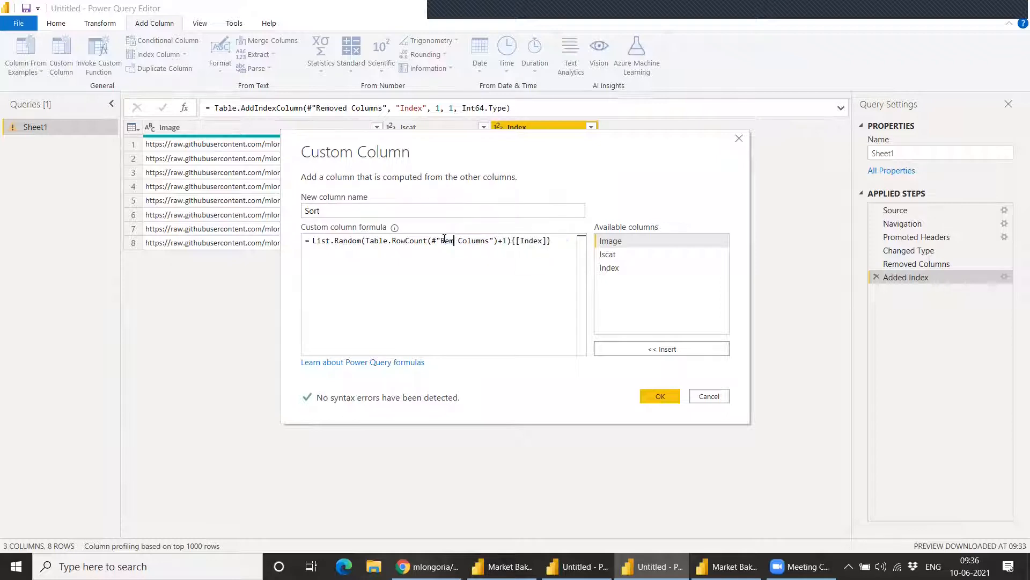
pyautogui.write('ed')
pyautogui.click(343, 211)
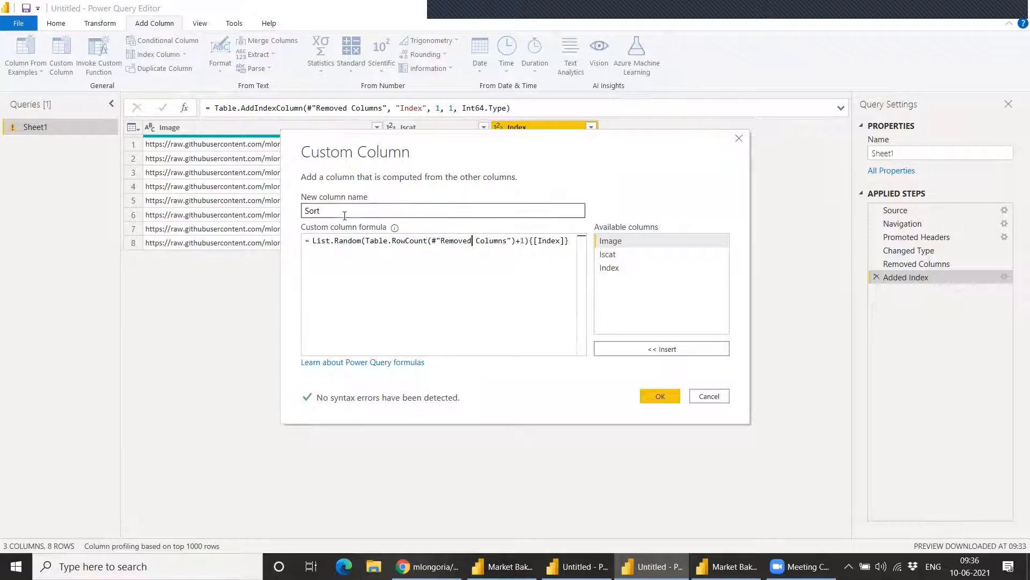
pyautogui.write('Order')
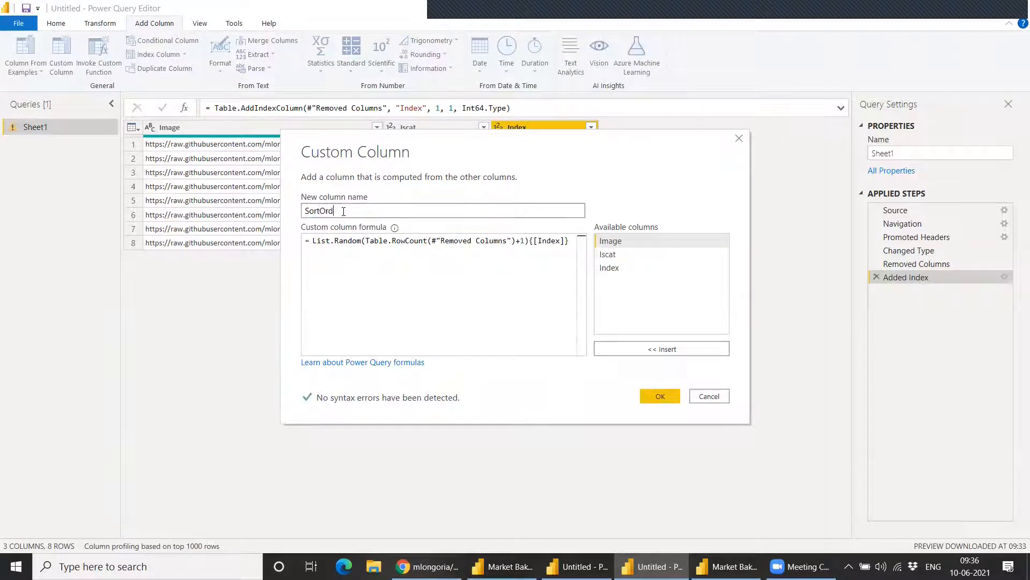
pyautogui.click(660, 397)
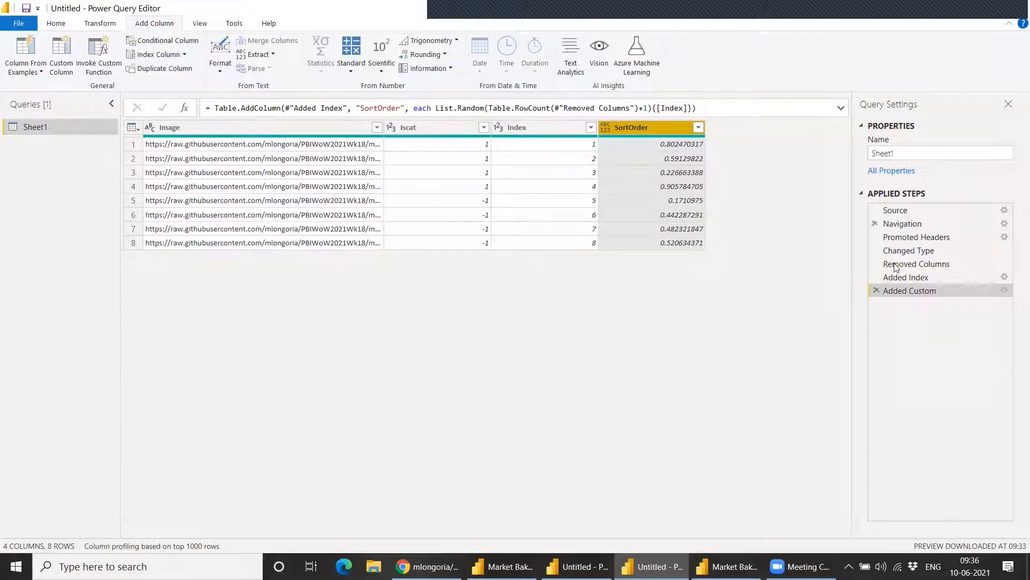
# - Edit the Added Custom step's formula so that Table.RowCount refers to #"Added Index"
pyautogui.click(918, 278)
pyautogui.click(912, 290)
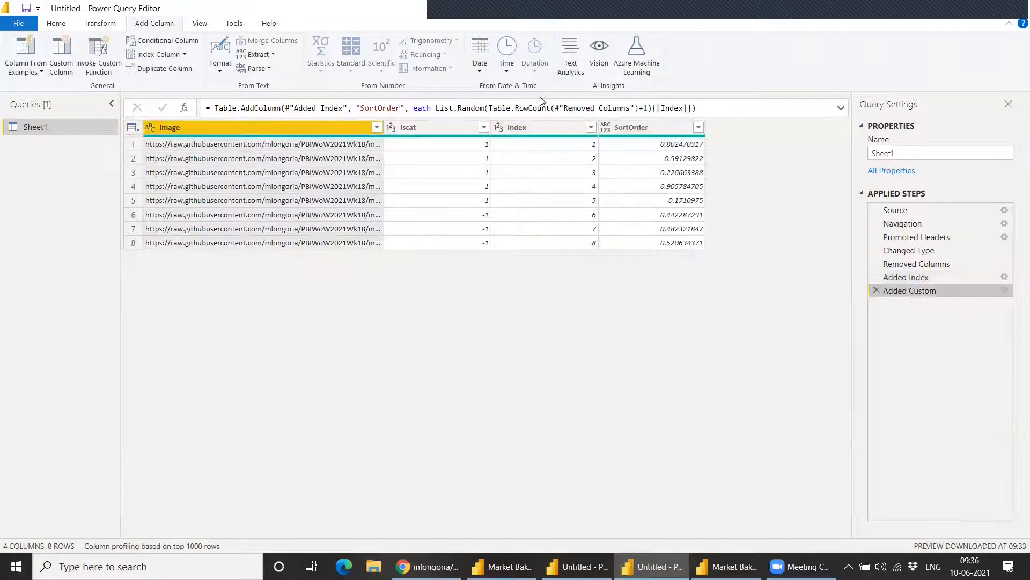
pyautogui.click(565, 107)
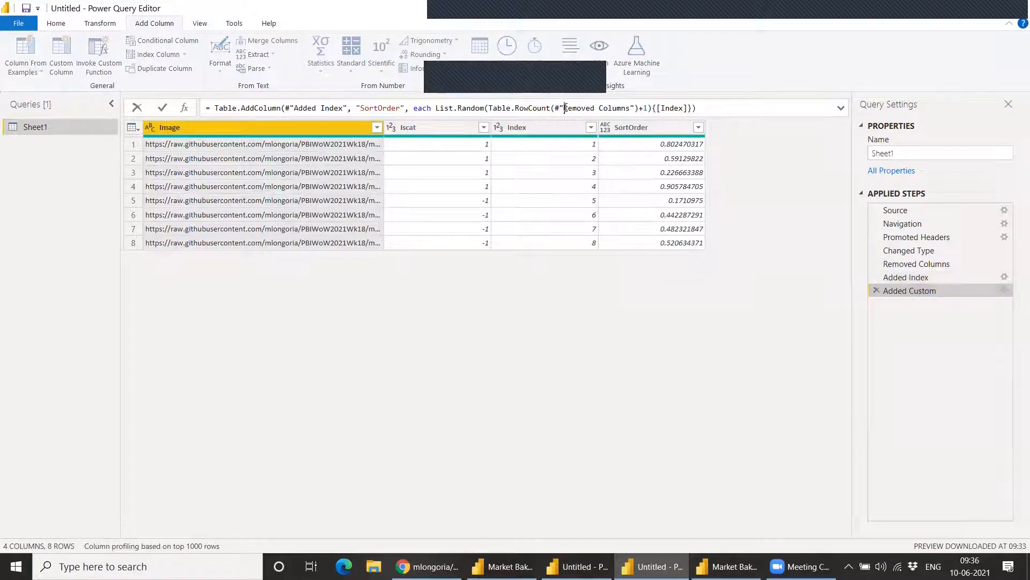
pyautogui.moveTo(564, 108); pyautogui.dragTo(591, 109)
pyautogui.moveTo(606, 110); pyautogui.dragTo(630, 110)
pyautogui.write('Added')
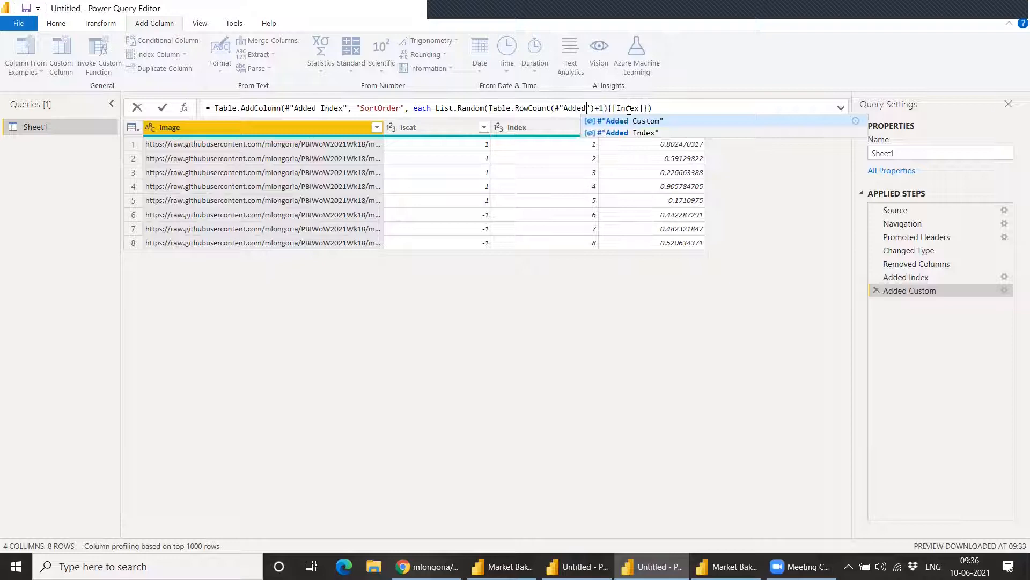
pyautogui.click(631, 133)
pyautogui.press('Return')
pyautogui.click(679, 108)
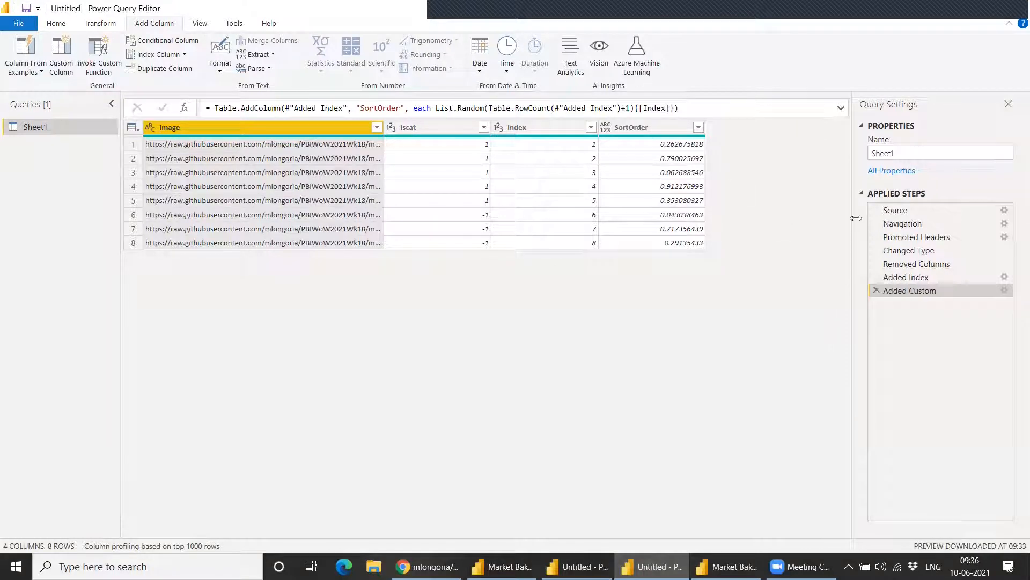
# - Remove the Index column from the Sheet1 query and review the Added Custom step
pyautogui.click(543, 132)
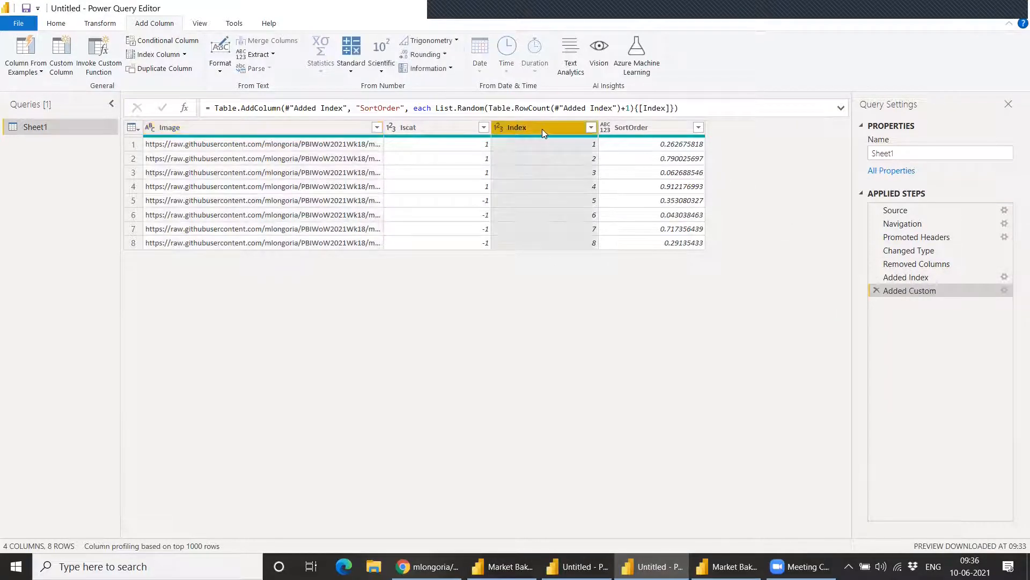
pyautogui.rightClick(543, 129)
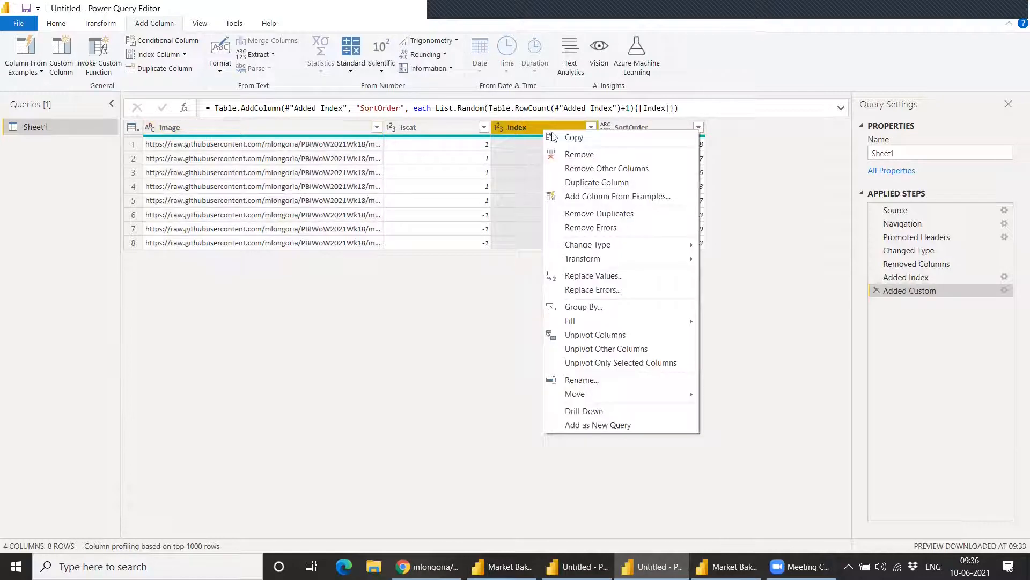
pyautogui.click(609, 151)
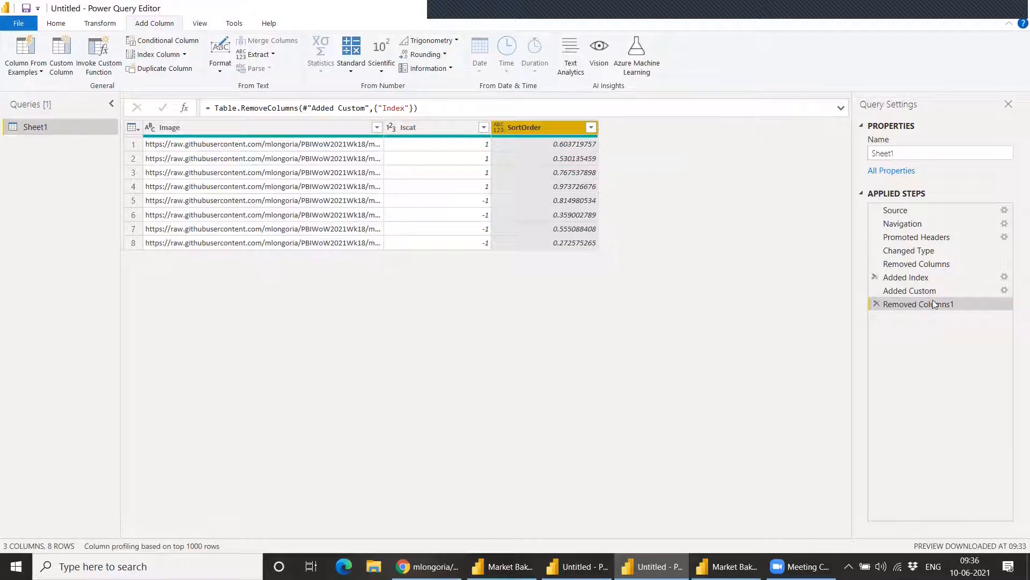
pyautogui.click(908, 293)
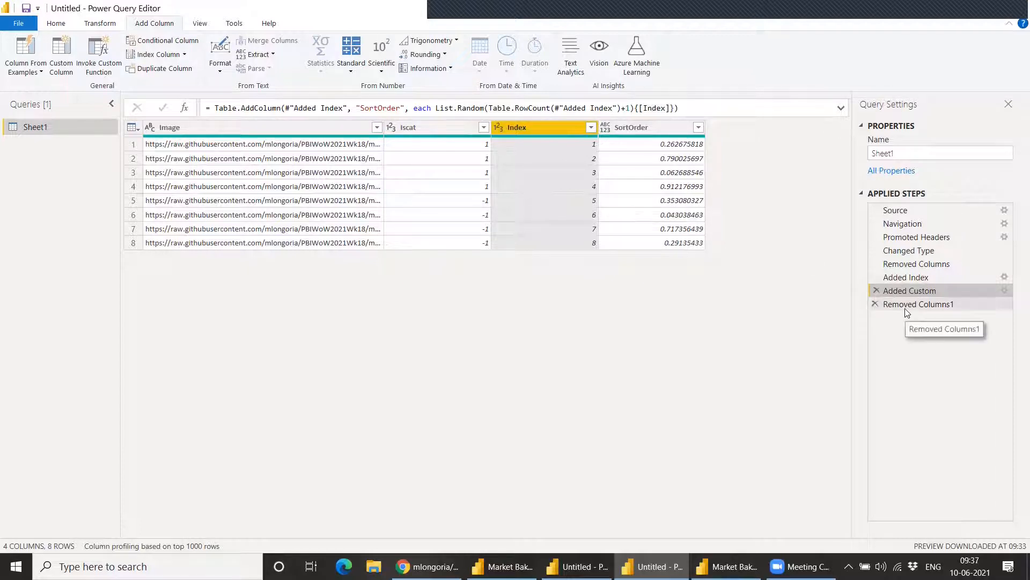
# - Close the query editor with the changes applied and return to the untitled report
pyautogui.click(56, 24)
pyautogui.click(14, 48)
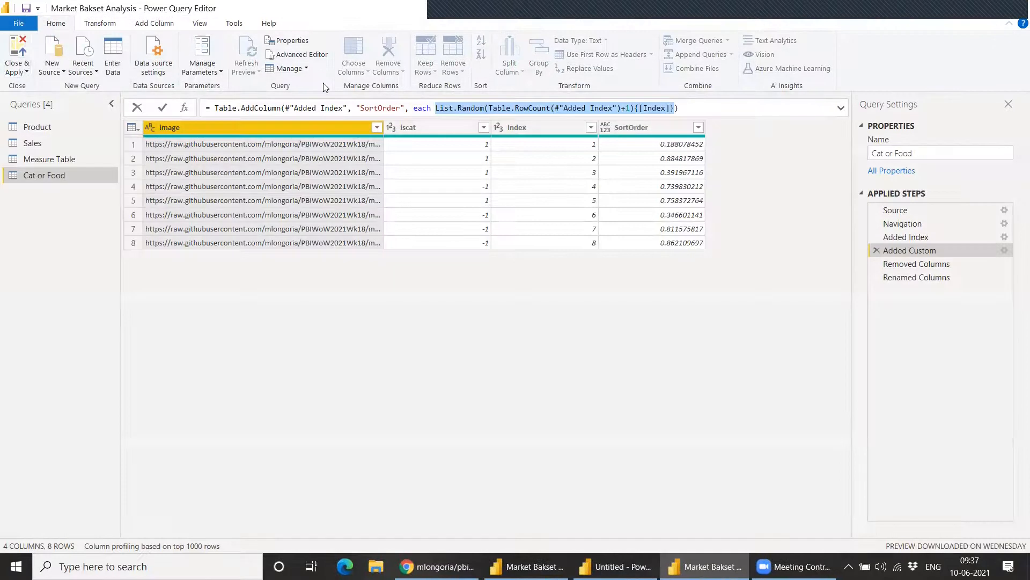
pyautogui.click(617, 560)
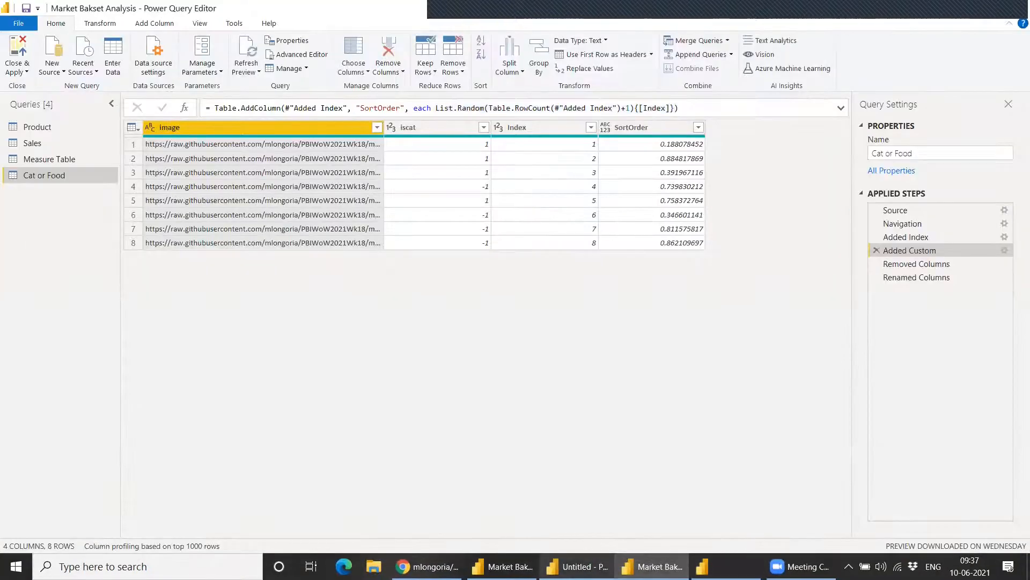
pyautogui.click(585, 561)
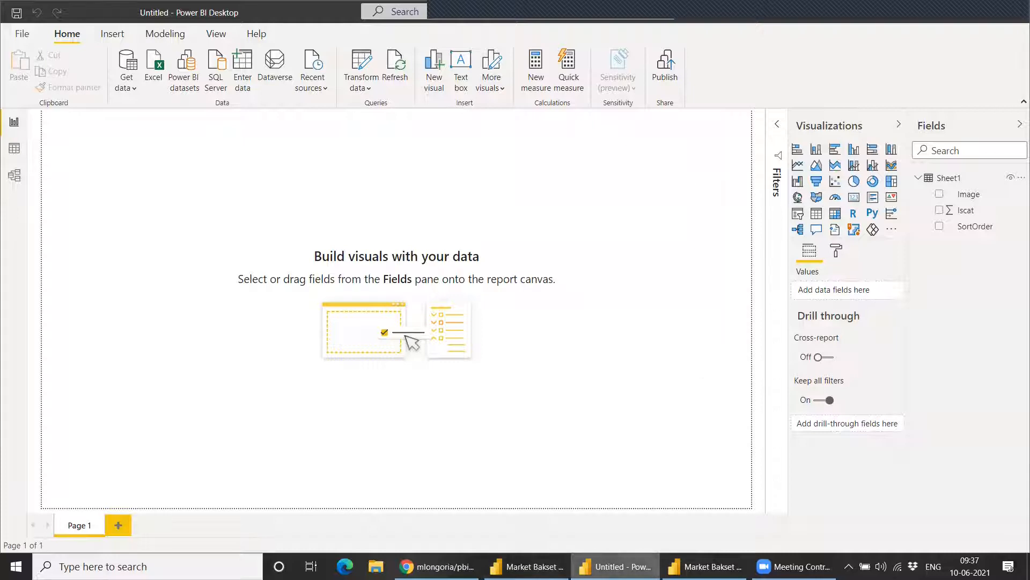
# - Start the finished game in the Market Bakset Analysis report to examine its layout, and return to the untitled report
pyautogui.moveTo(617, 566)
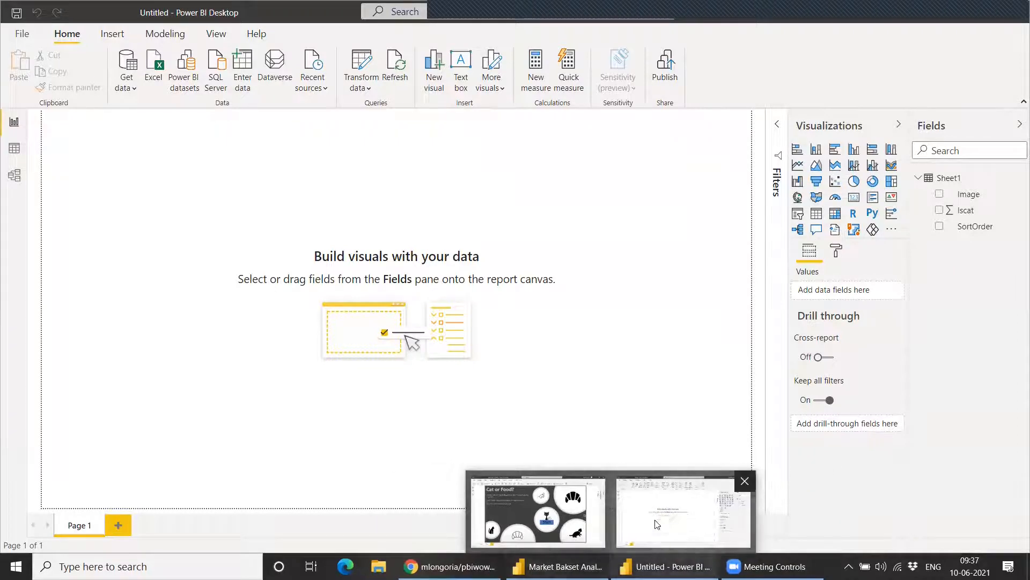
pyautogui.click(563, 517)
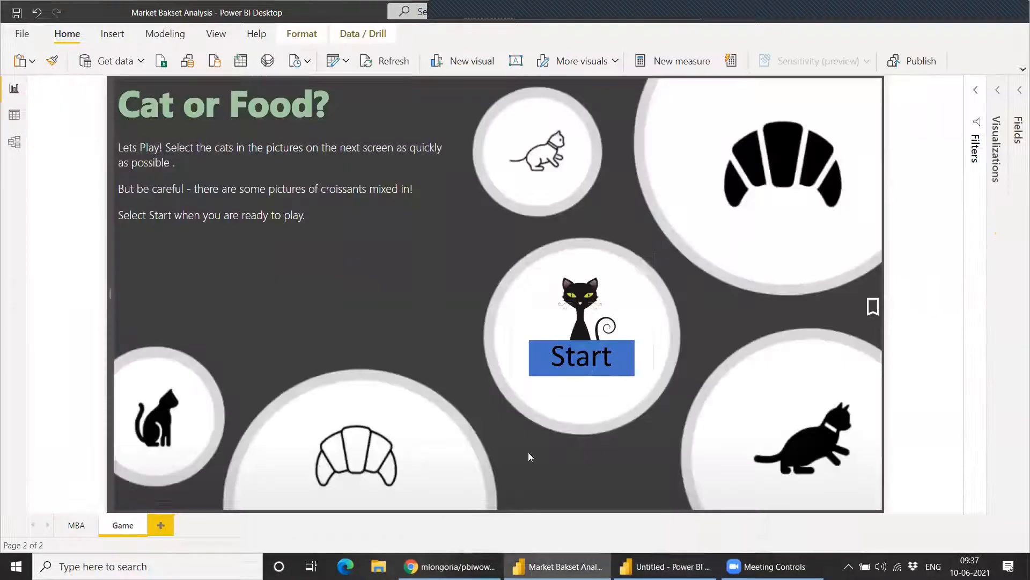
pyautogui.keyDown('ctrl'); pyautogui.click(587, 362); pyautogui.keyUp('ctrl')
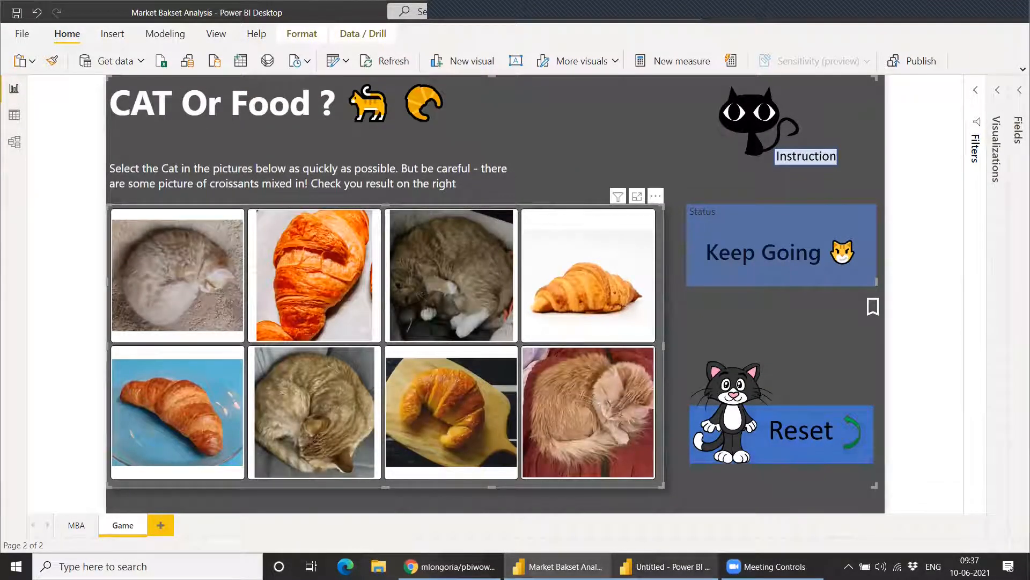
pyautogui.click(676, 504)
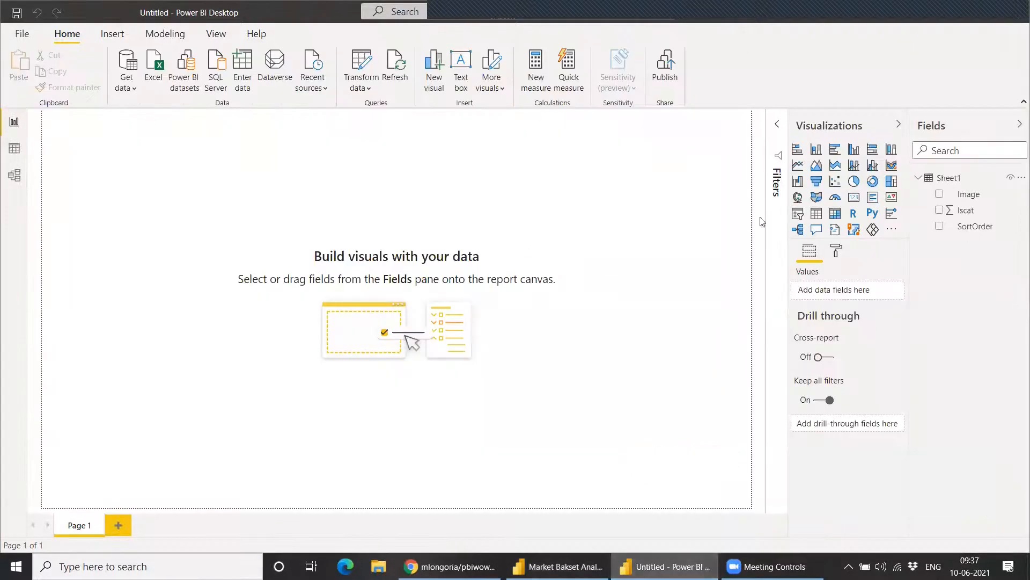
# - Set the page background to a medium grey theme color with 10% transparency
pyautogui.click(836, 252)
pyautogui.click(836, 352)
pyautogui.scroll(-1, 826, 344)
pyautogui.click(820, 328)
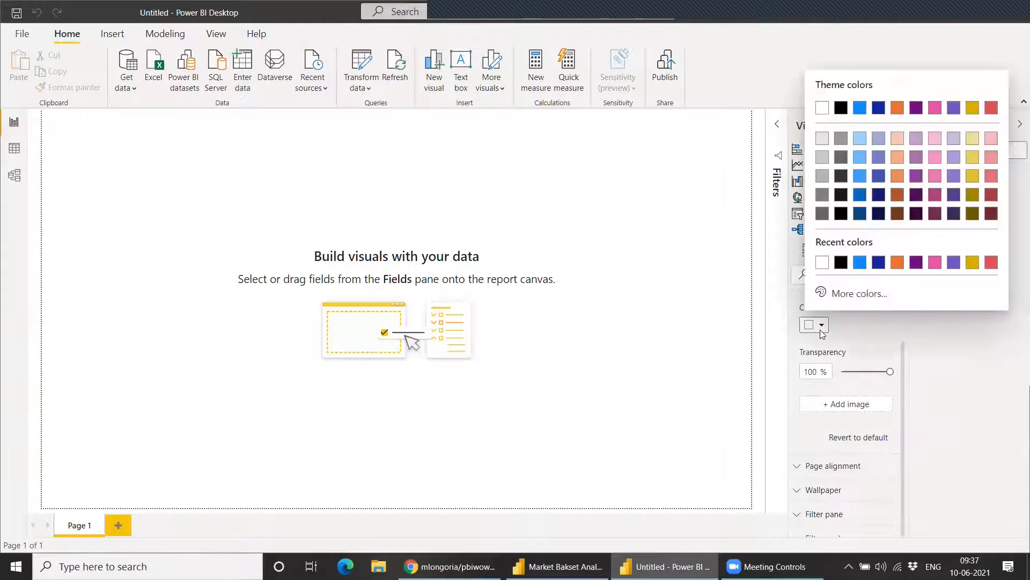
pyautogui.click(824, 200)
pyautogui.click(801, 371)
pyautogui.write('10')
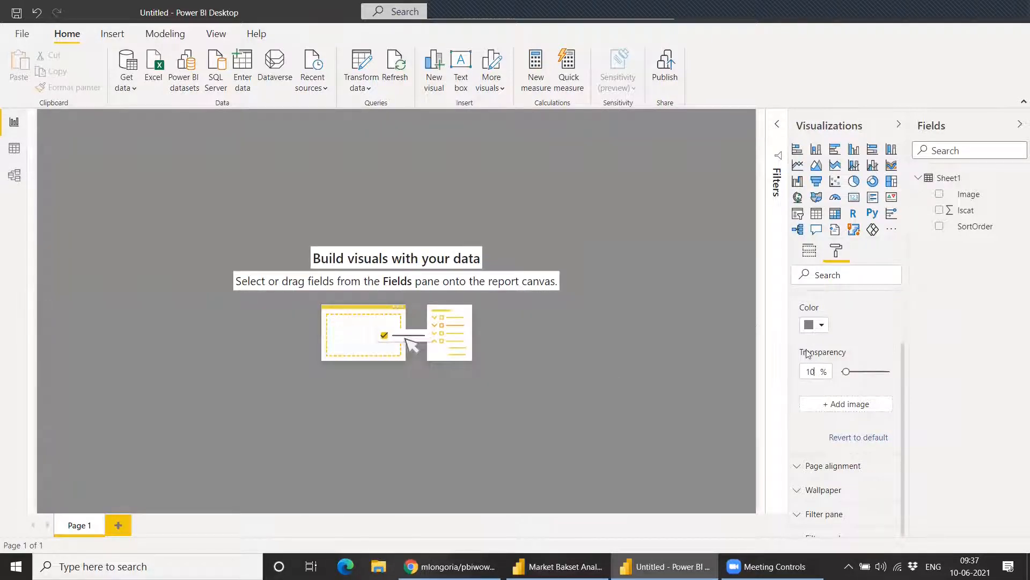
pyautogui.scroll(3, 838, 359)
pyautogui.click(842, 351)
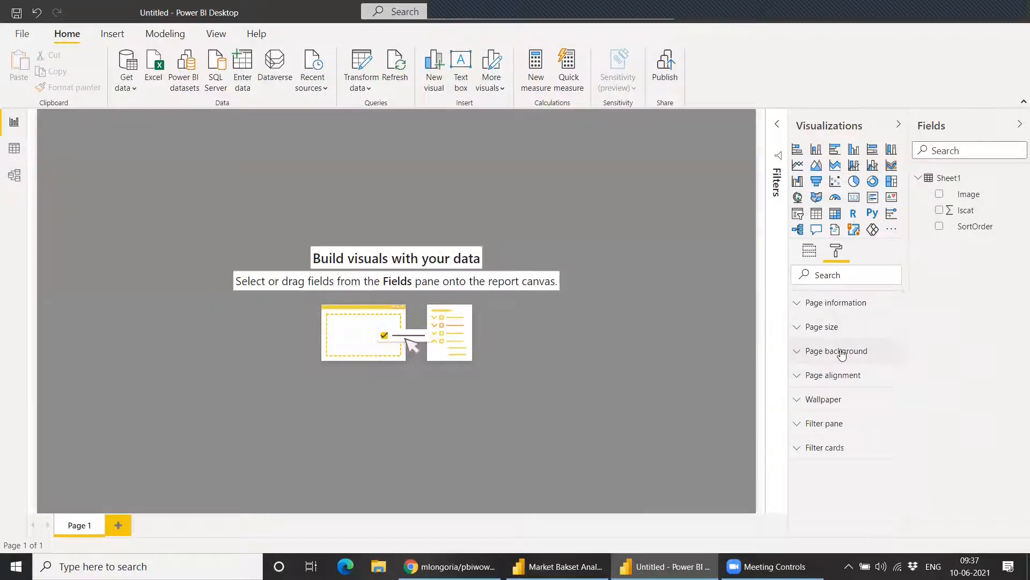
# - Insert a text box with its background turned off and enter the title "Cat Or Food ?"
pyautogui.click(214, 33)
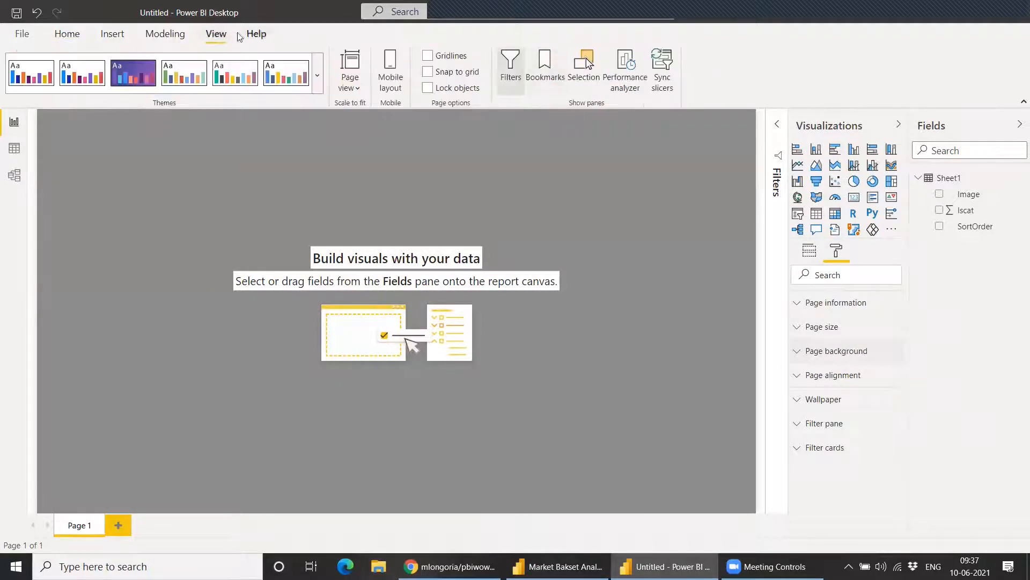
pyautogui.click(67, 33)
pyautogui.click(112, 33)
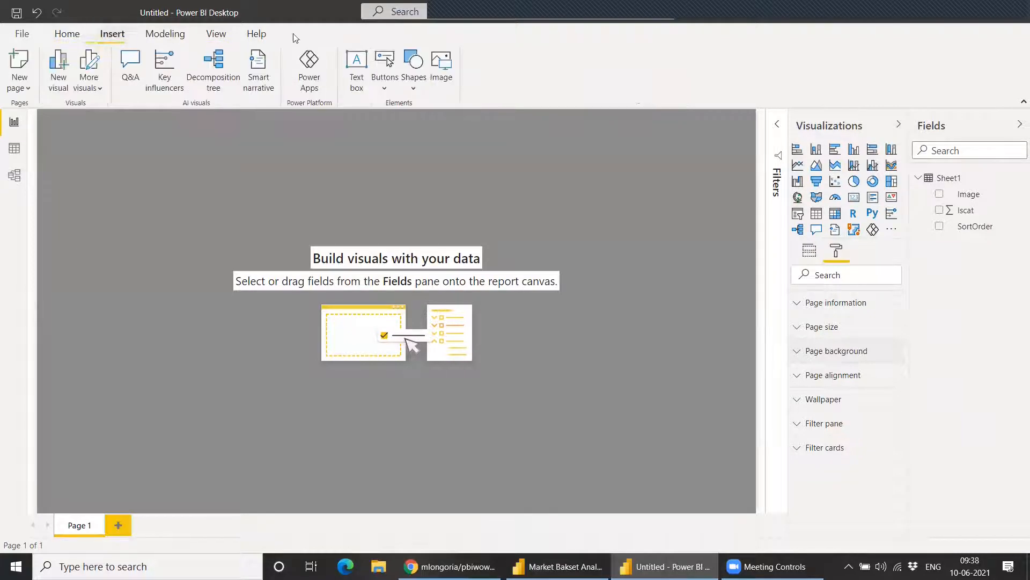
pyautogui.click(355, 75)
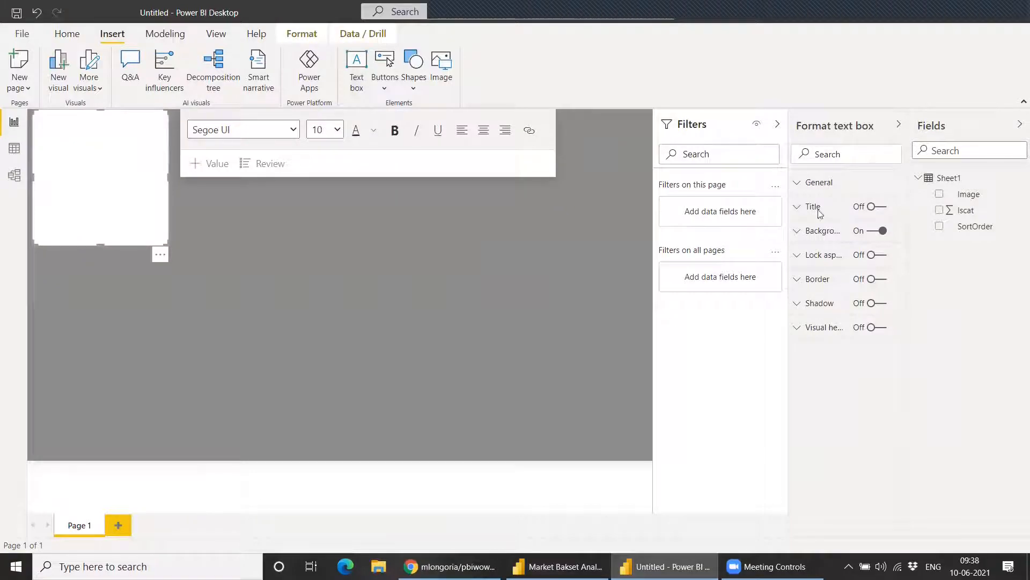
pyautogui.click(881, 230)
pyautogui.click(116, 151)
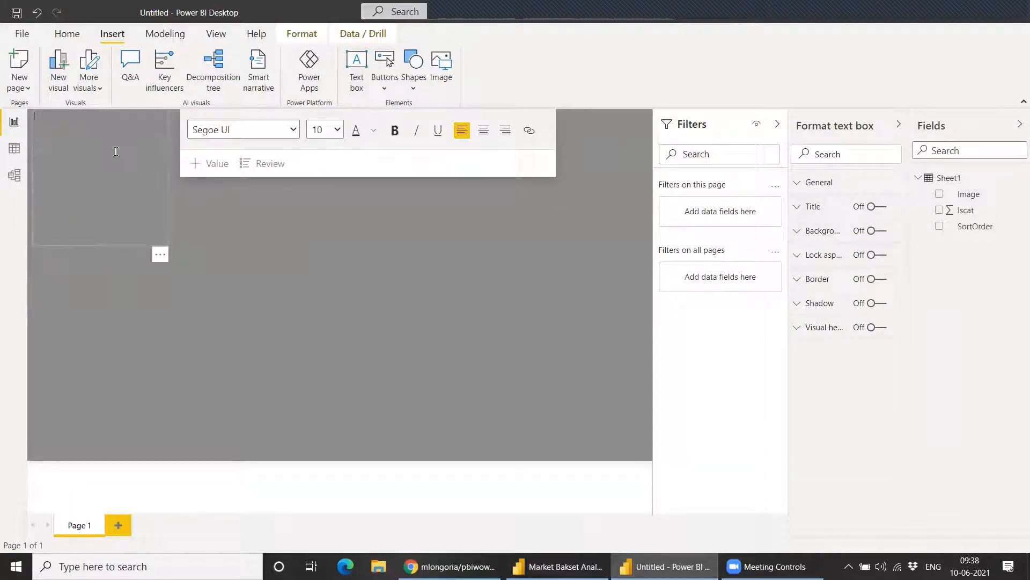
pyautogui.write('Cat Or Food')
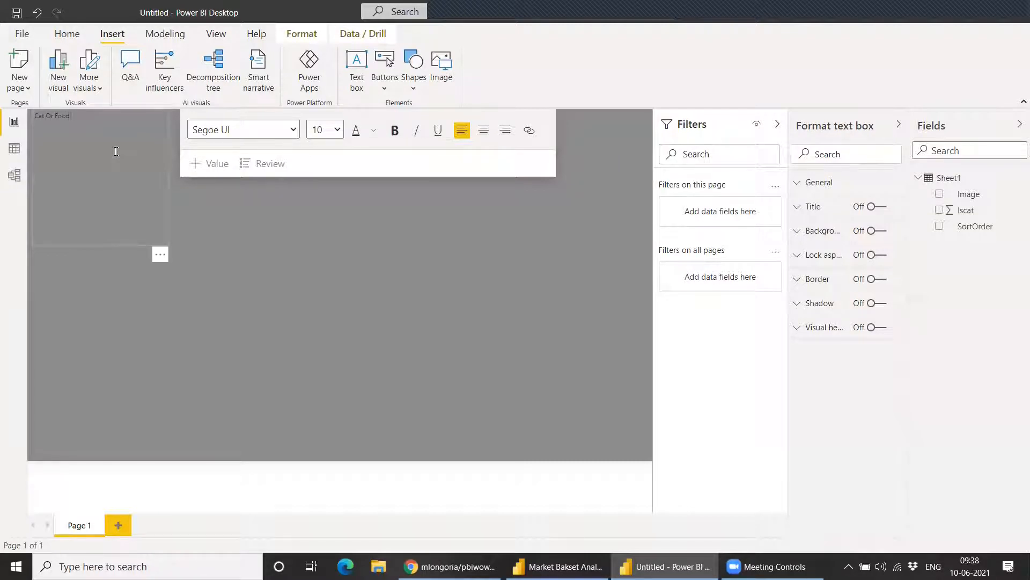
pyautogui.write(' ?')
# - Add a cat emoji and a croissant emoji after the title text, and make the title large and bold
pyautogui.tripleClick(151, 122)
pyautogui.click(122, 122)
pyautogui.press('super+period')
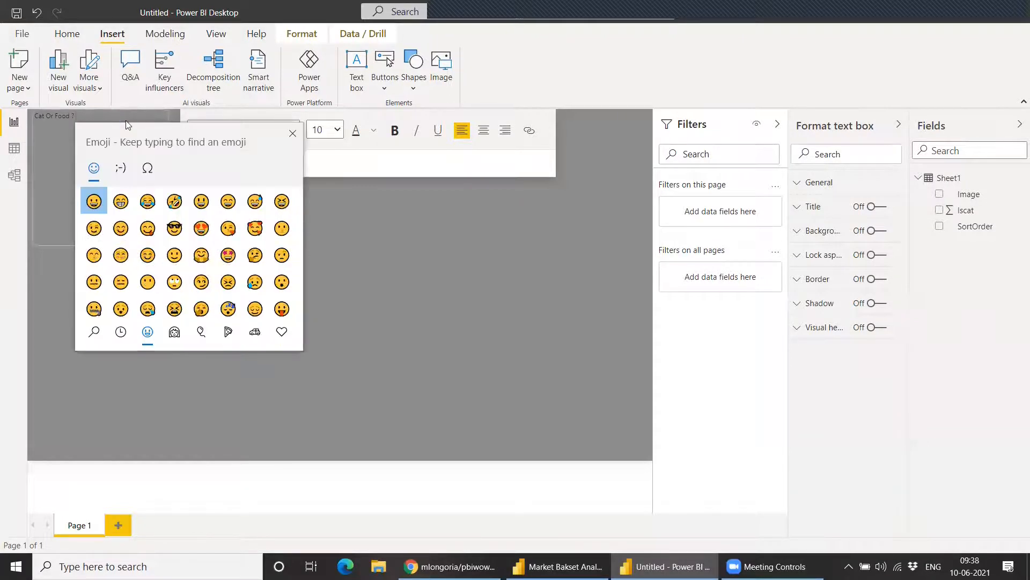
pyautogui.scroll(-4, 171, 252)
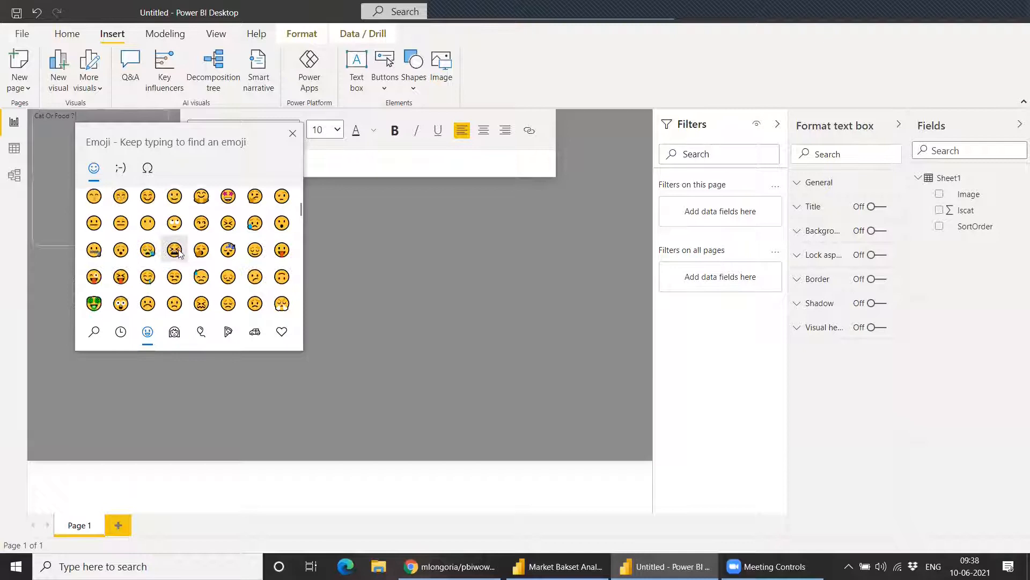
pyautogui.scroll(-5, 171, 268)
pyautogui.scroll(-3, 171, 268)
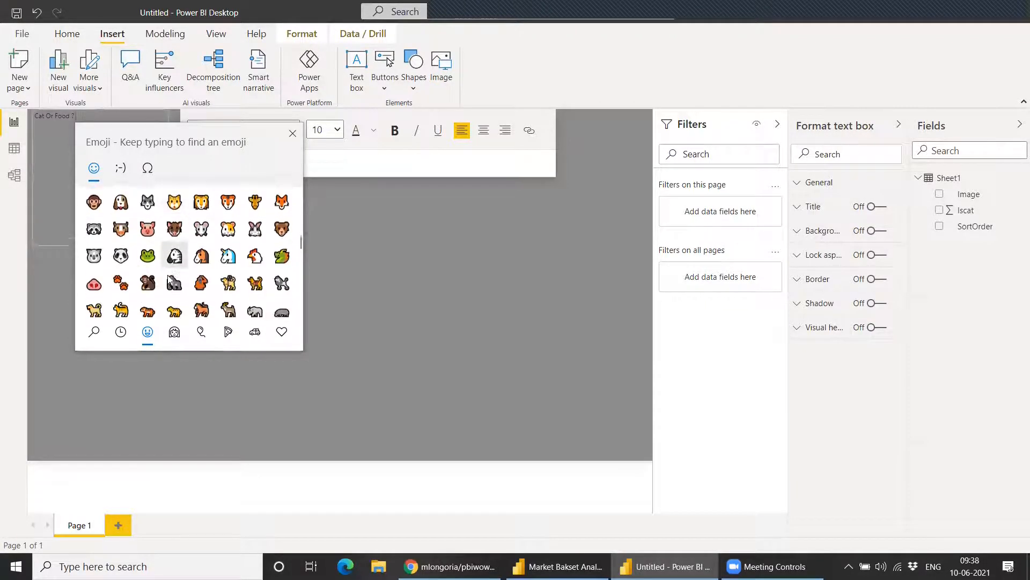
pyautogui.click(360, 177)
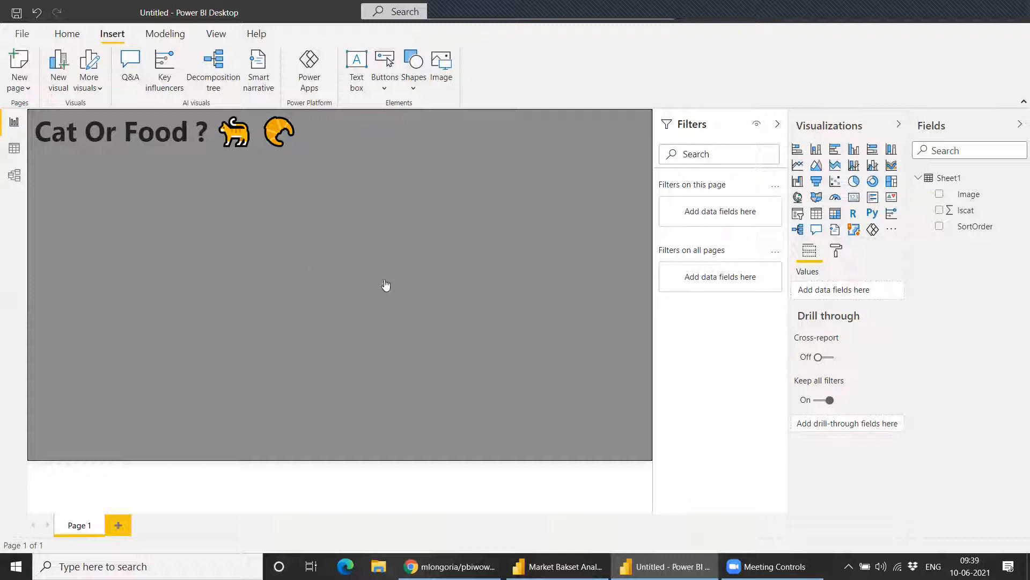
# - Check the finished Game page for reference and set the untitled report's Image column to the Image URL data category
pyautogui.hotkey('alt', 'Tab')
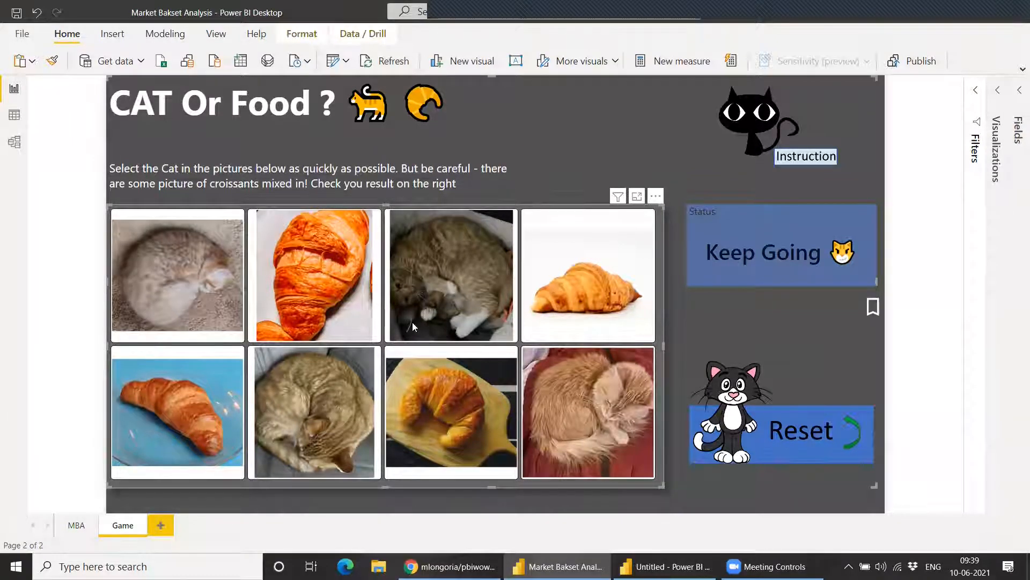
pyautogui.hotkey('alt', 'Tab')
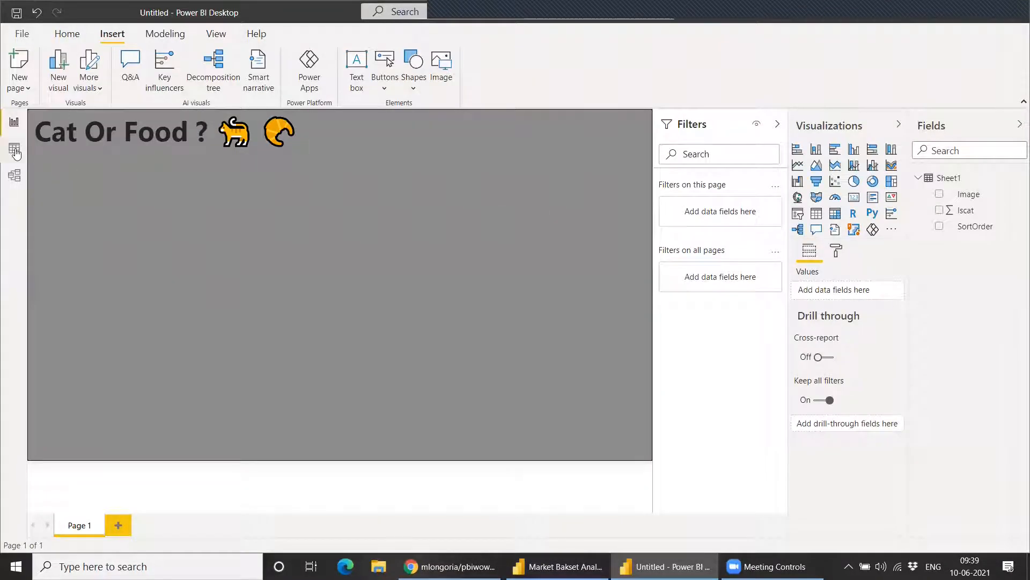
pyautogui.click(965, 194)
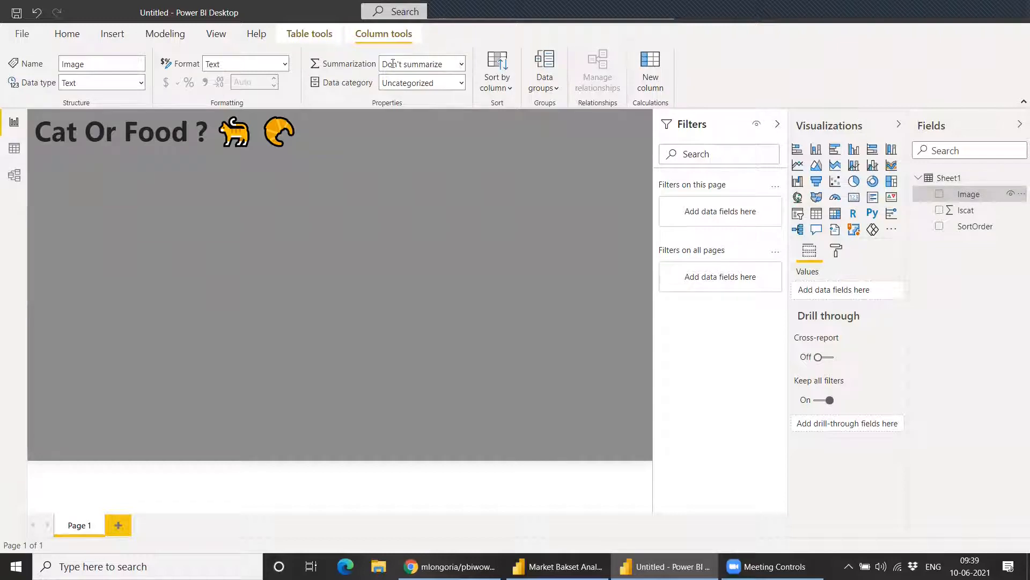
pyautogui.click(462, 83)
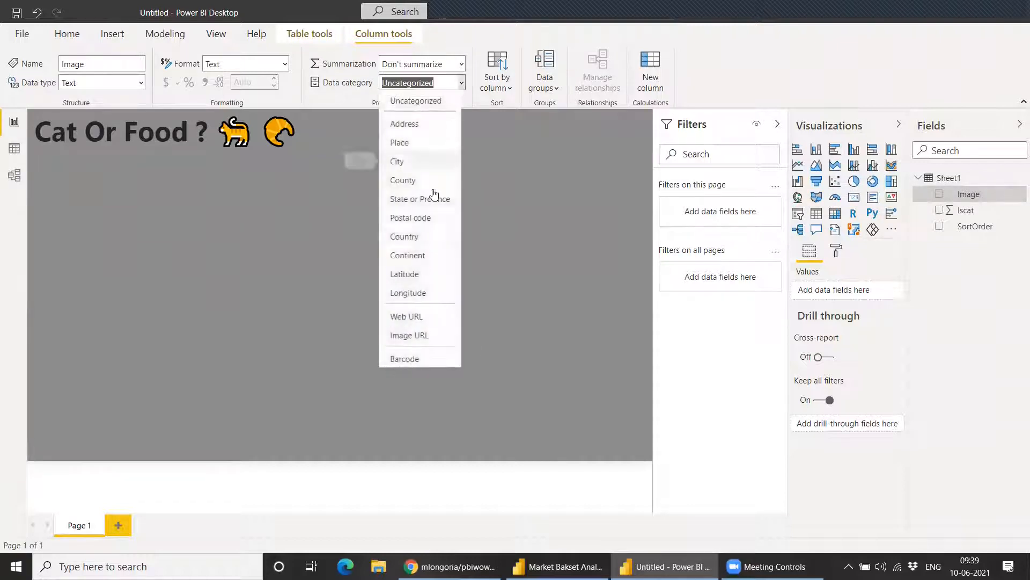
pyautogui.click(408, 336)
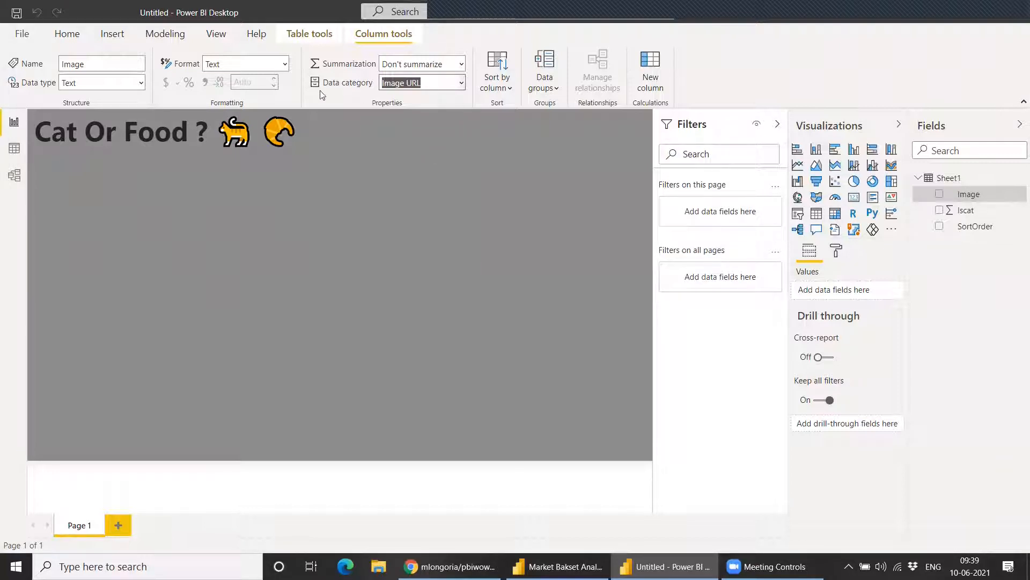
# - Change the SortOrder column's data type to Decimal number and accept the data type change
pyautogui.click(972, 211)
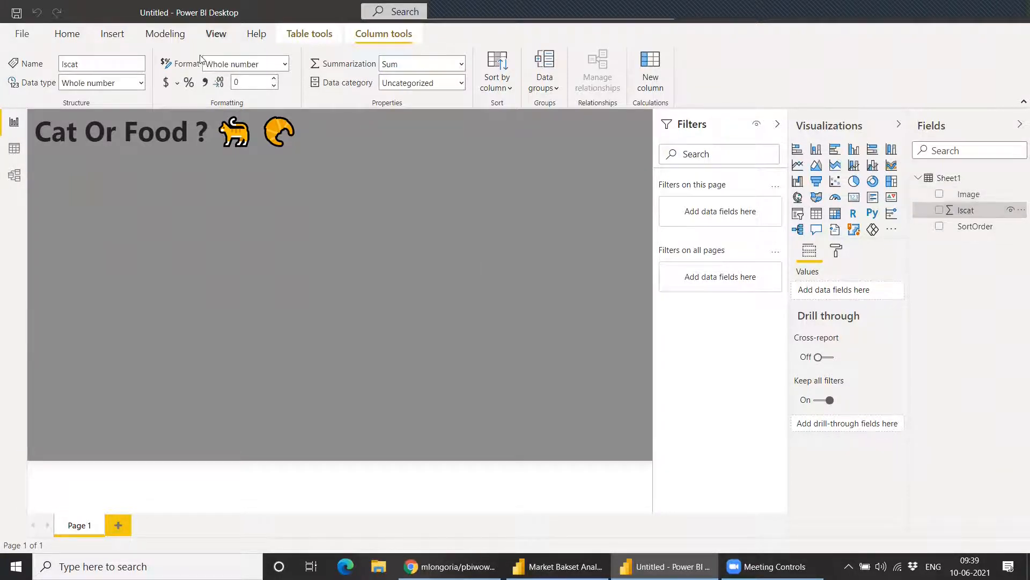
pyautogui.click(959, 226)
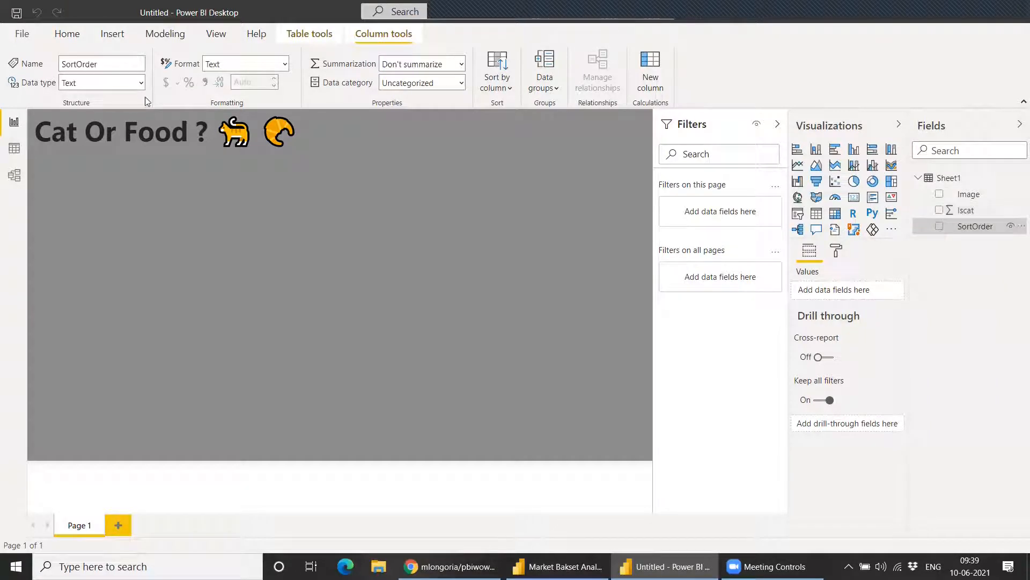
pyautogui.click(141, 83)
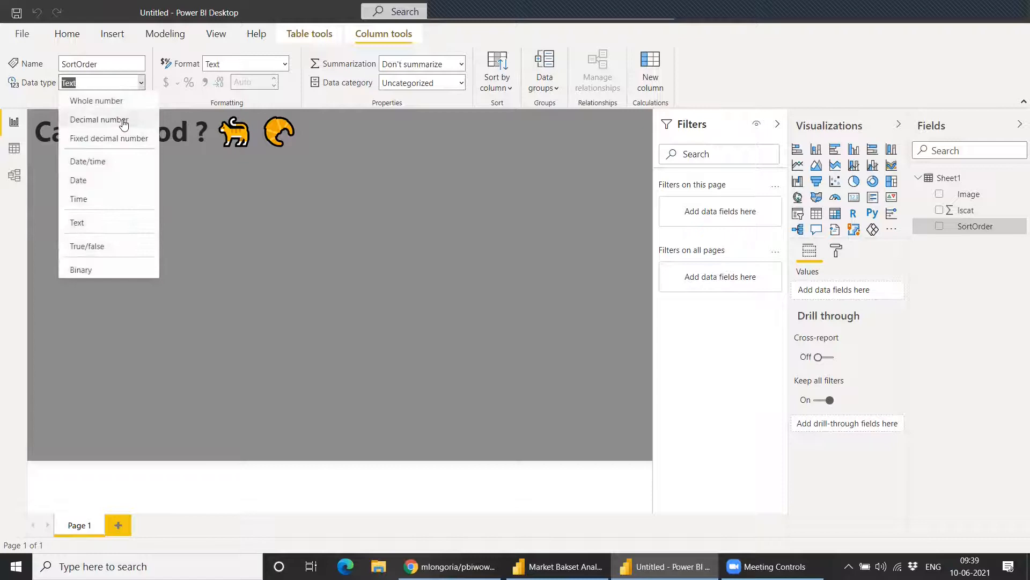
pyautogui.click(124, 120)
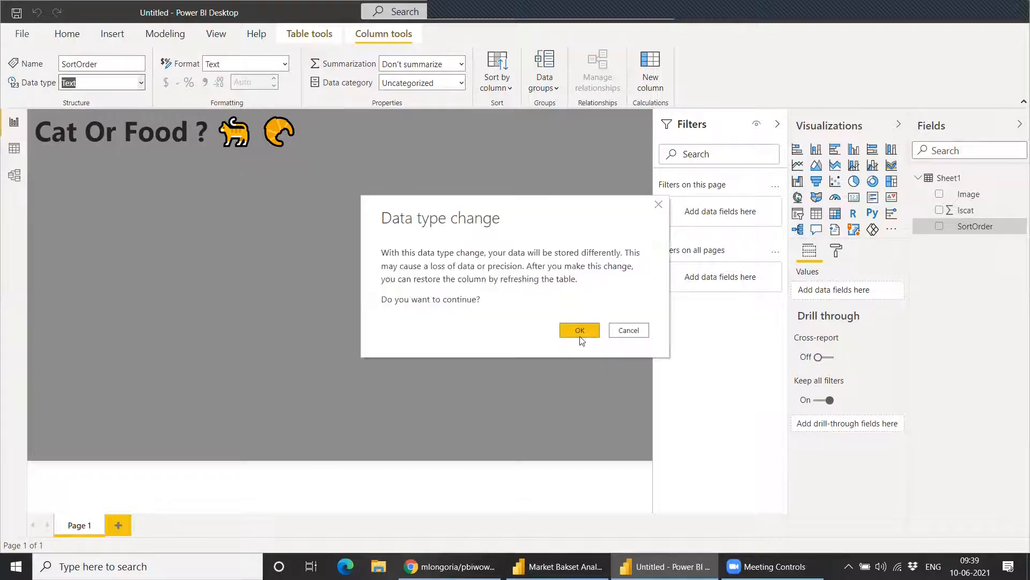
pyautogui.click(580, 330)
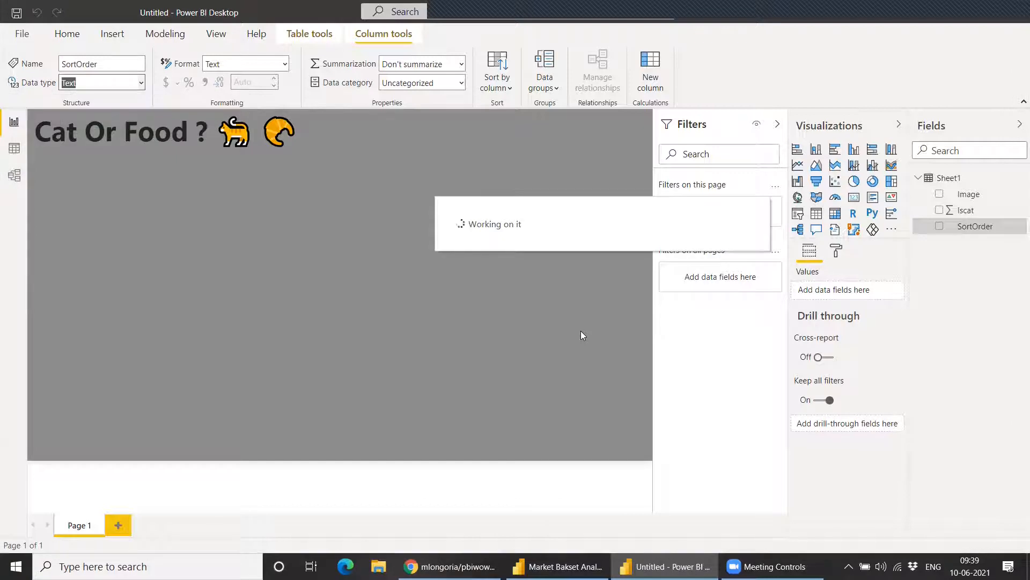
# - Sort the Image column by the SortOrder column
pyautogui.click(961, 195)
pyautogui.click(499, 83)
pyautogui.click(511, 157)
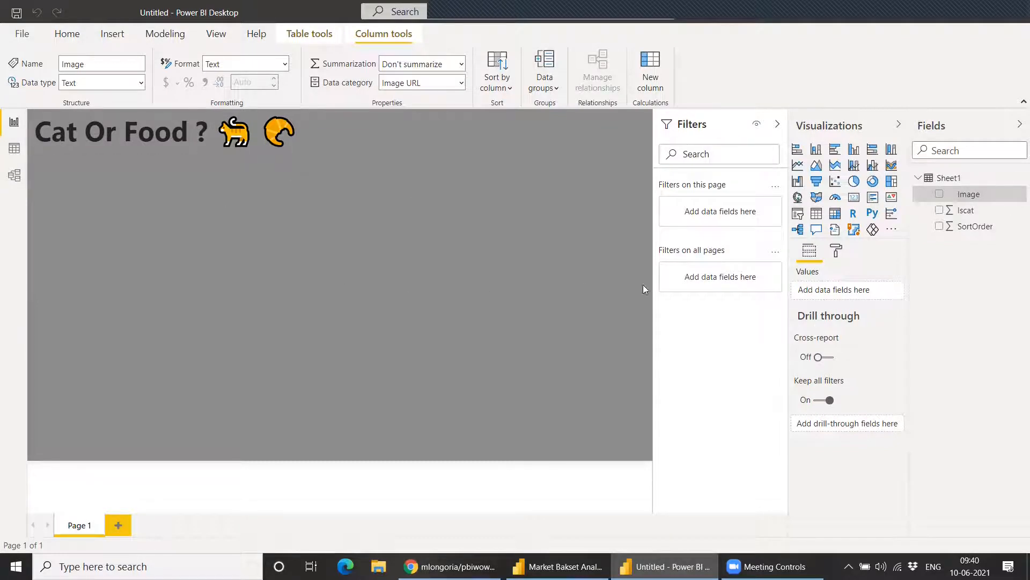
# - Find the Chiclet Slicer visual in AppSource and add it to the report
pyautogui.click(890, 231)
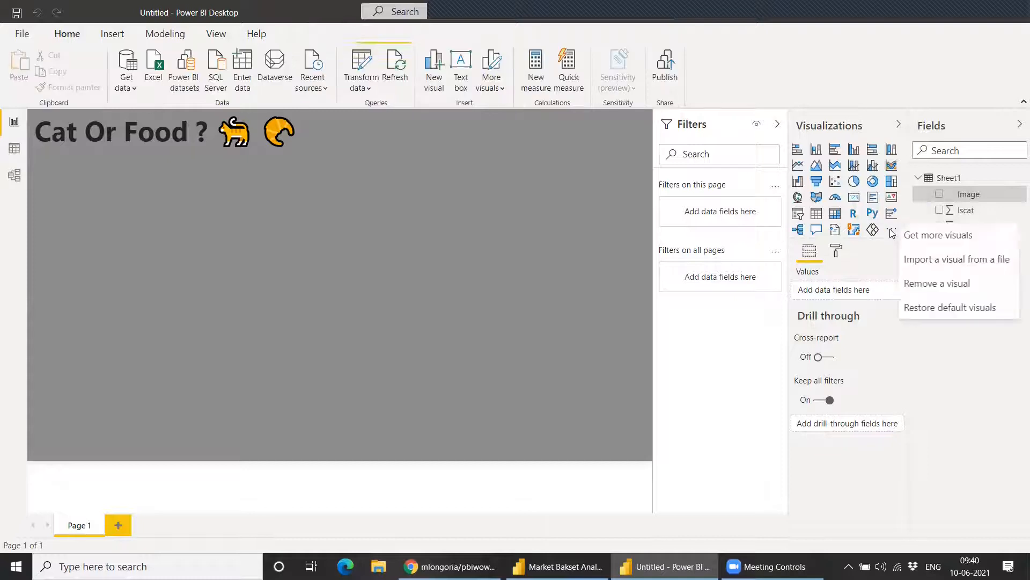
pyautogui.click(924, 241)
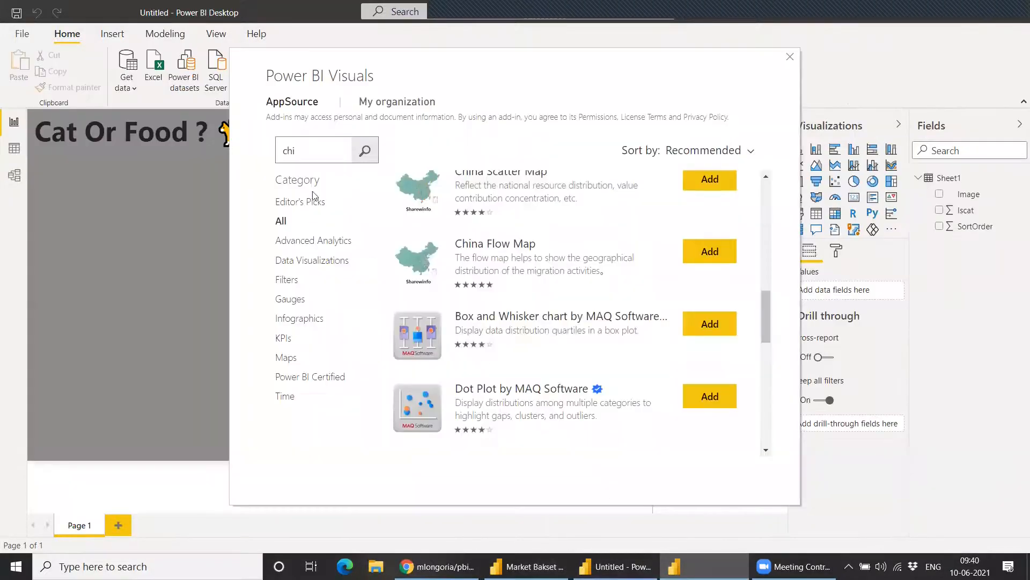
pyautogui.click(310, 154)
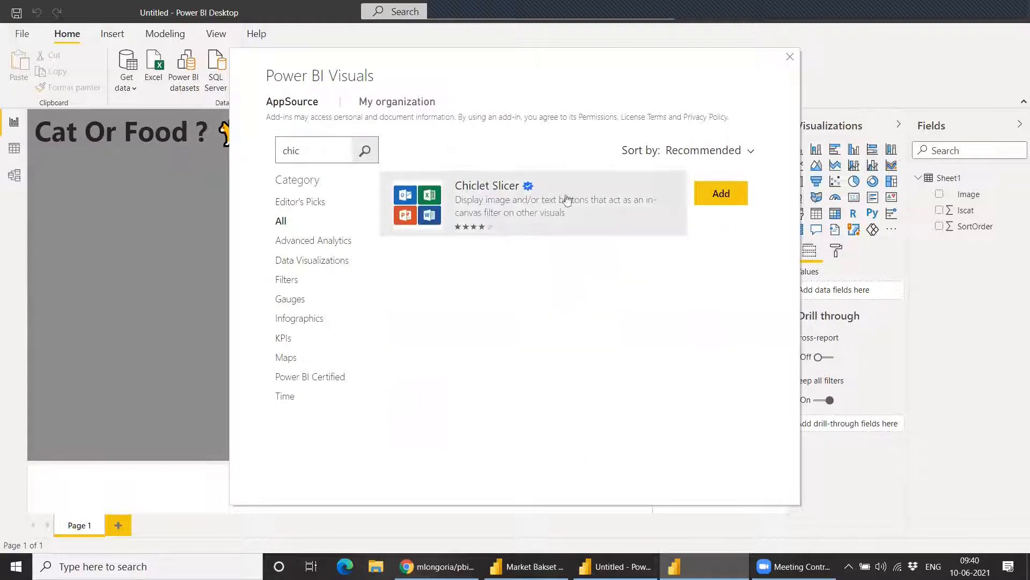
pyautogui.click(732, 203)
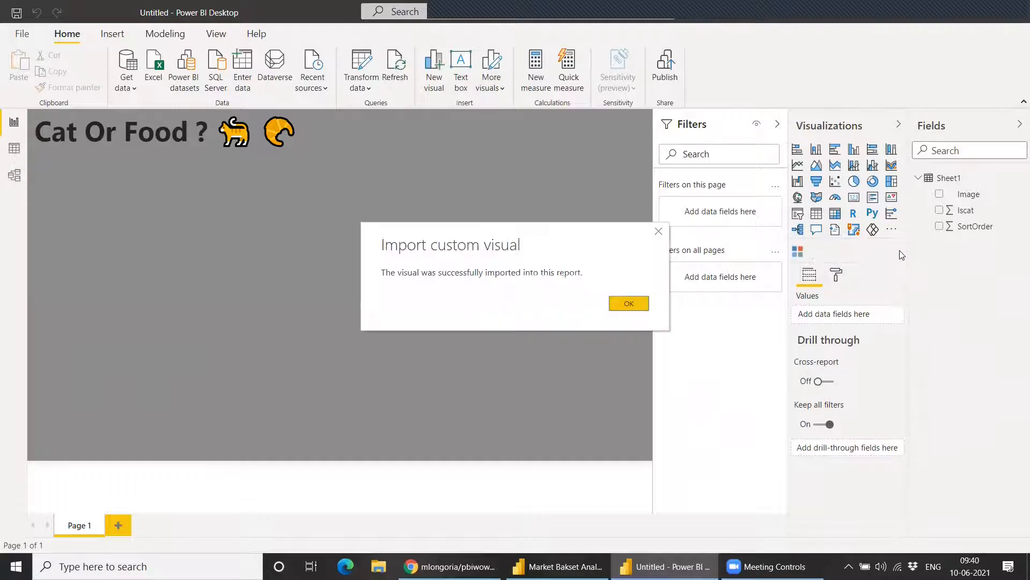
pyautogui.click(629, 304)
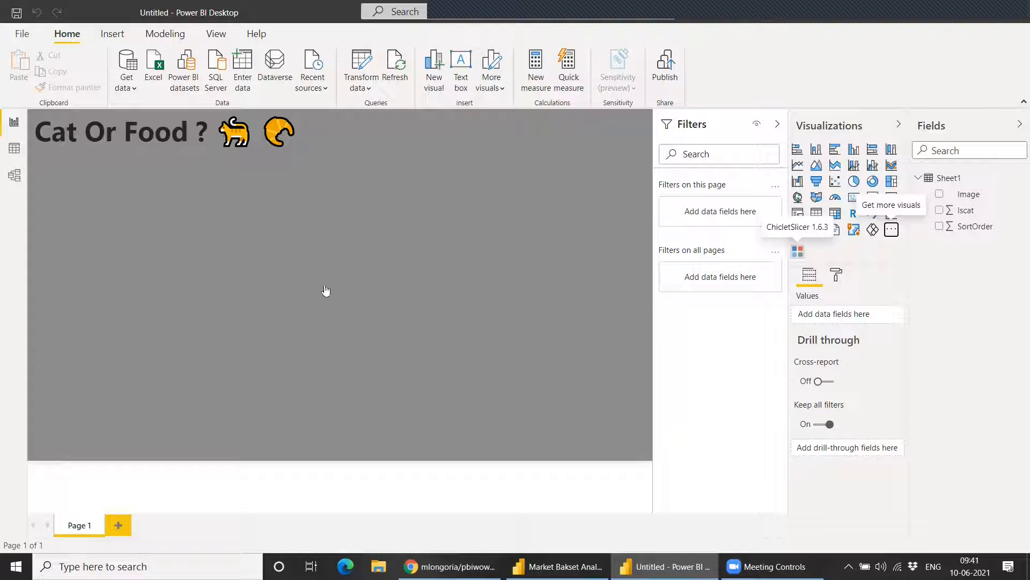
# - Insert a Chiclet Slicer on the page, enlarge it, and align it to the page's left edge below the title
pyautogui.click(798, 250)
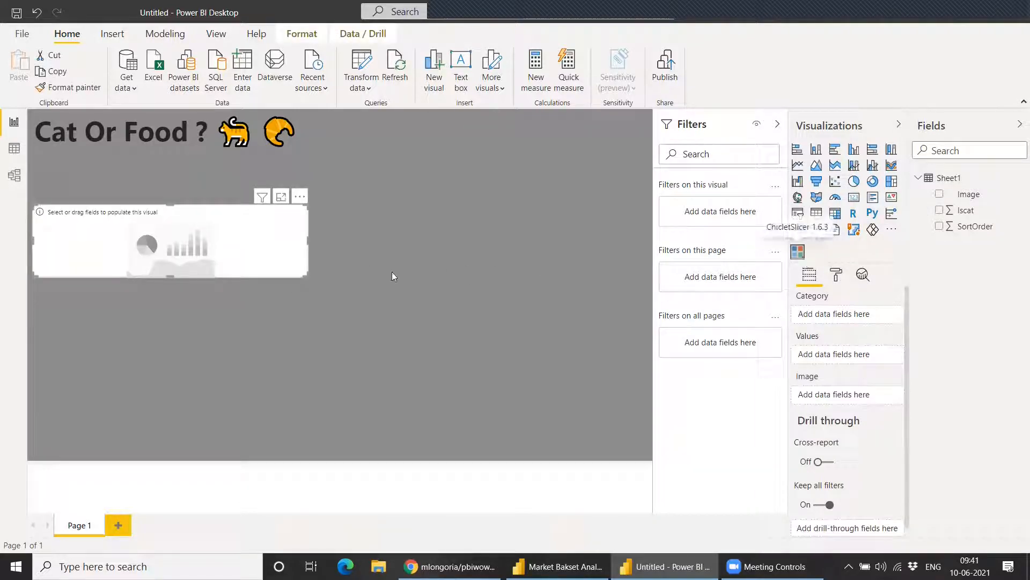
pyautogui.moveTo(306, 276); pyautogui.dragTo(440, 431)
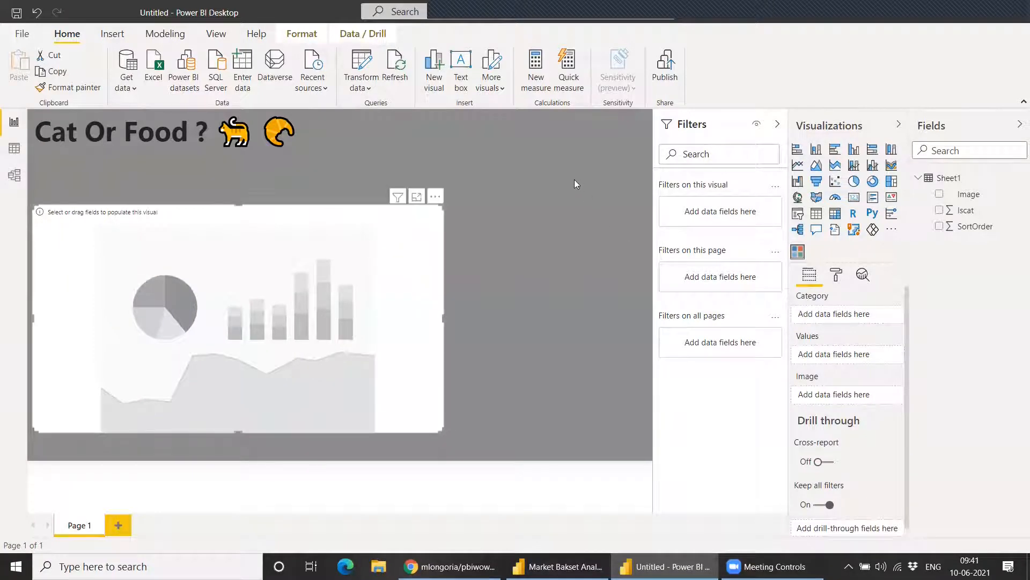
pyautogui.moveTo(343, 212); pyautogui.dragTo(329, 208)
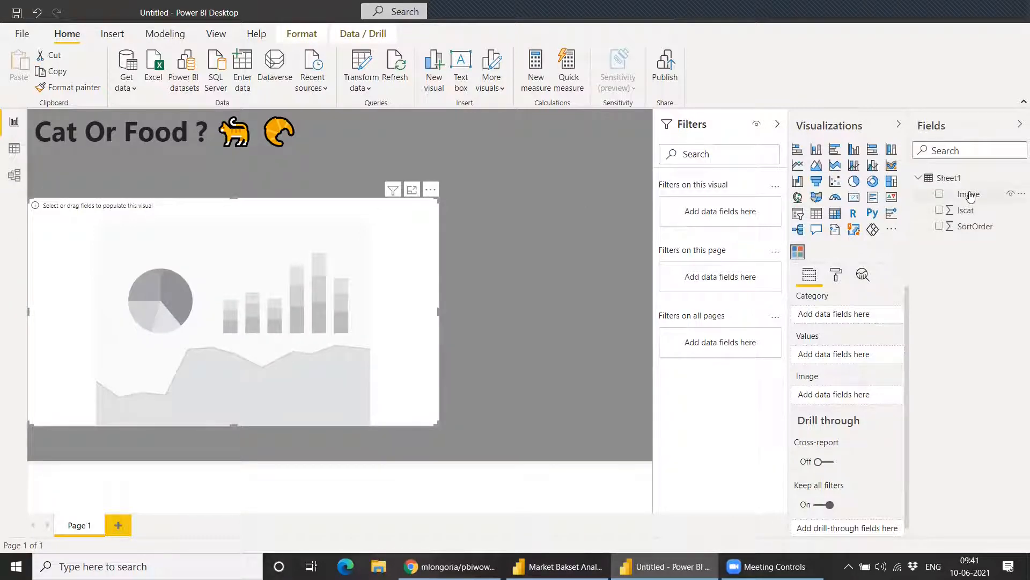
# - Assign the Image field to the slicer's Category and Image roles, and the Iscat field to its Values
pyautogui.moveTo(971, 197); pyautogui.dragTo(835, 318)
pyautogui.moveTo(966, 196); pyautogui.dragTo(841, 397)
pyautogui.moveTo(982, 215); pyautogui.dragTo(847, 357)
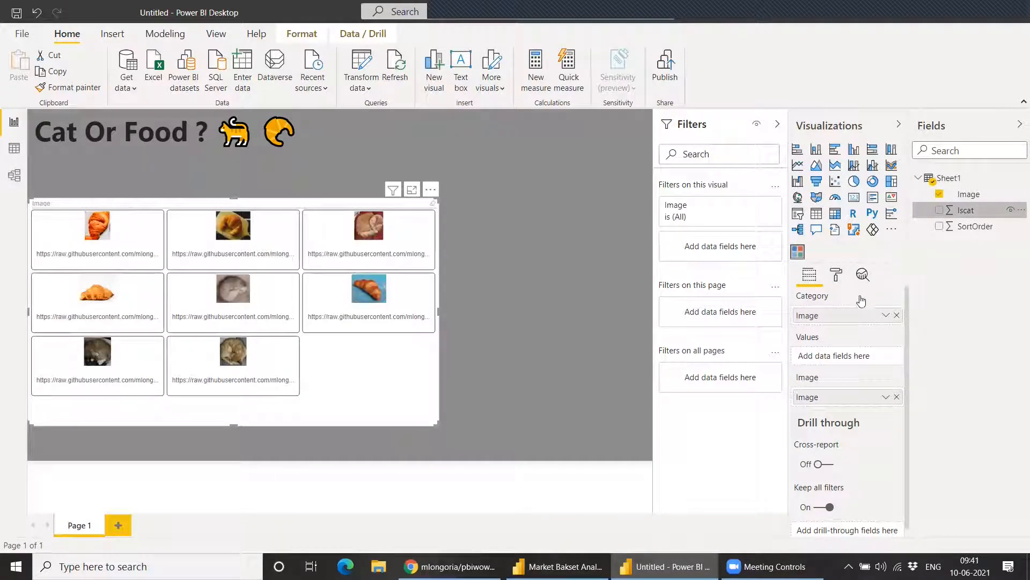
pyautogui.moveTo(962, 214); pyautogui.dragTo(860, 358)
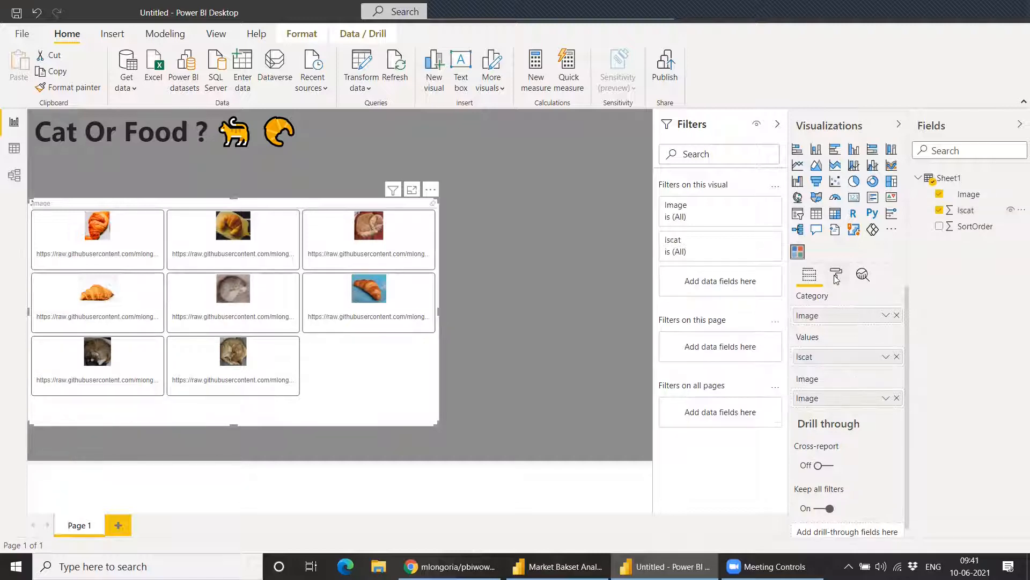
# - Set the Chiclet Slicer's number of columns to 4
pyautogui.click(836, 276)
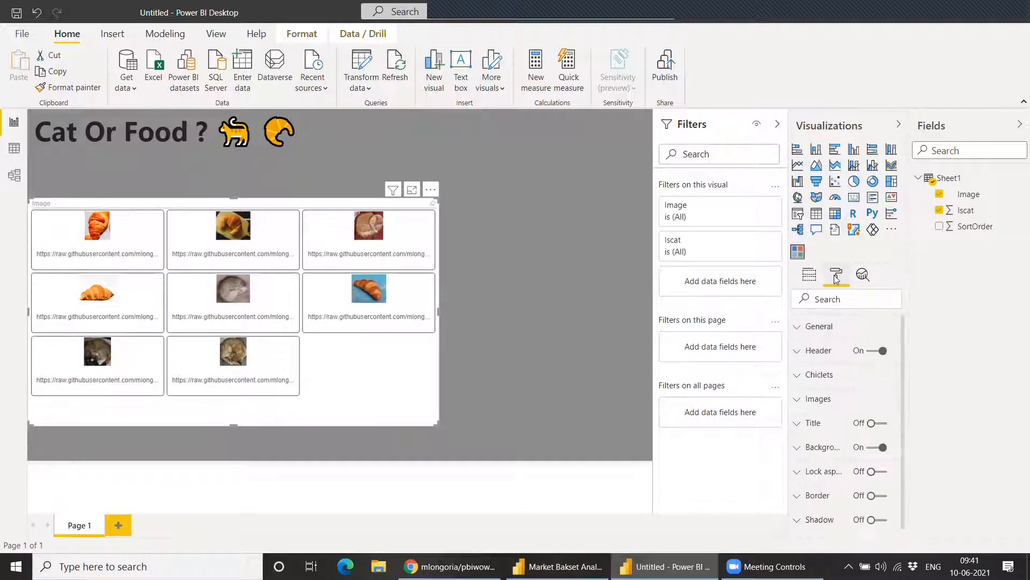
pyautogui.click(830, 328)
pyautogui.click(859, 406)
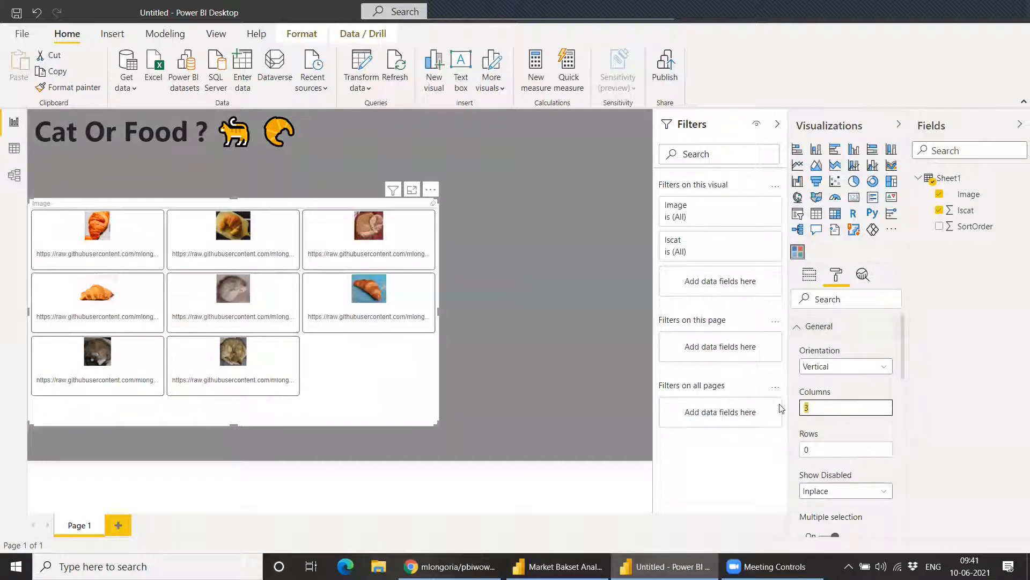
pyautogui.write('4')
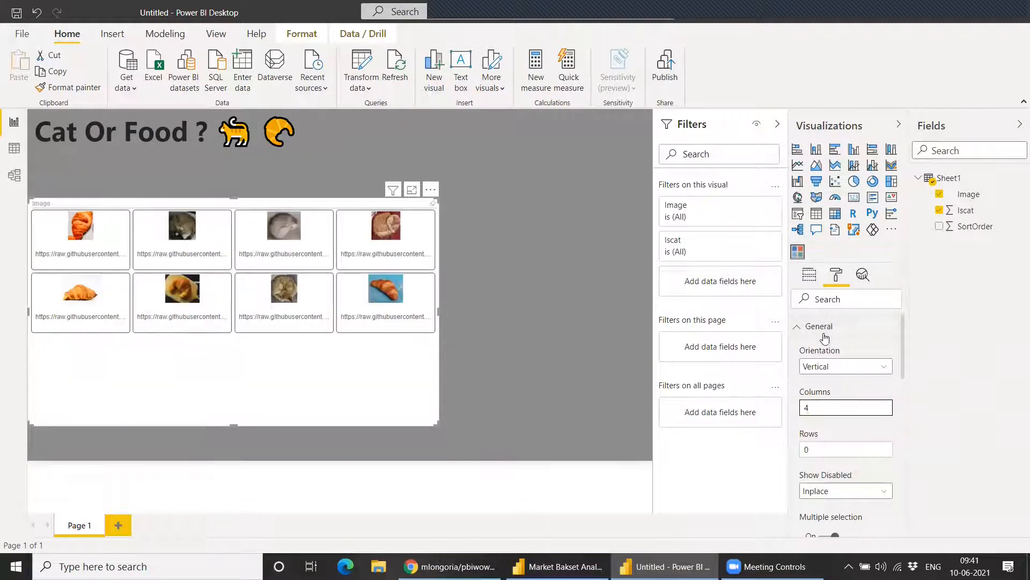
pyautogui.click(827, 331)
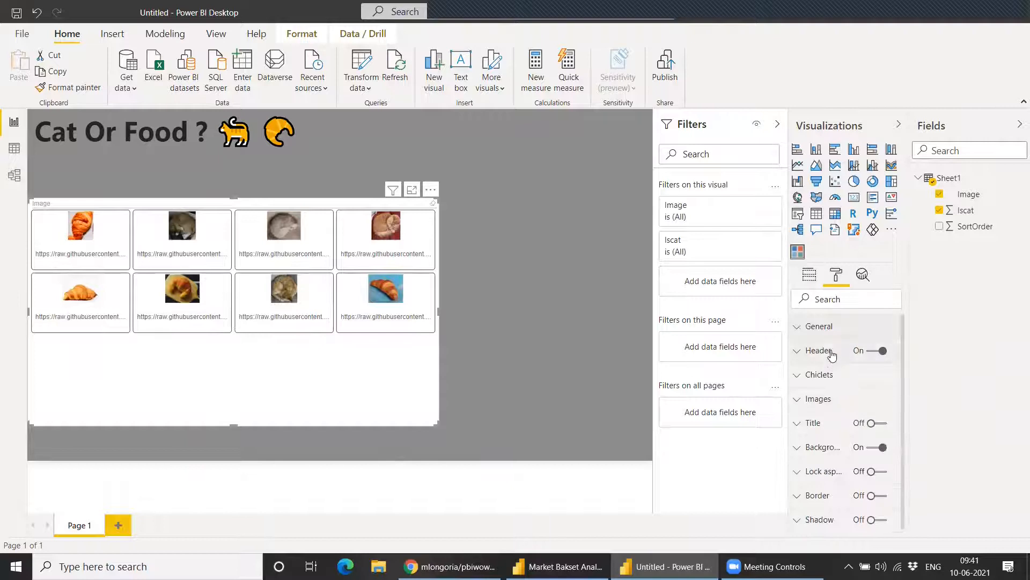
pyautogui.click(823, 334)
pyautogui.scroll(-3, 843, 396)
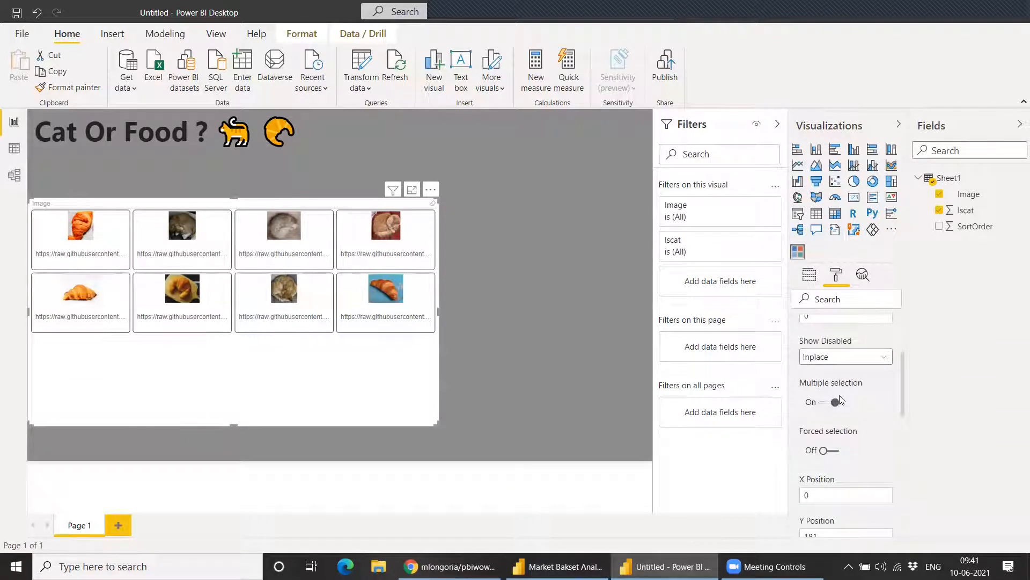
pyautogui.scroll(-5, 847, 414)
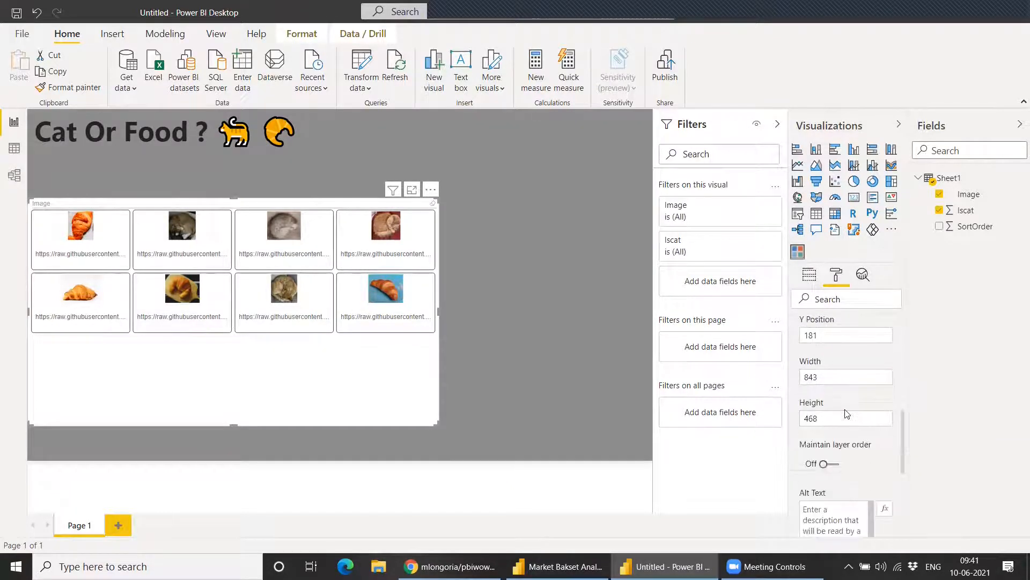
pyautogui.scroll(-2, 848, 408)
pyautogui.scroll(10, 847, 414)
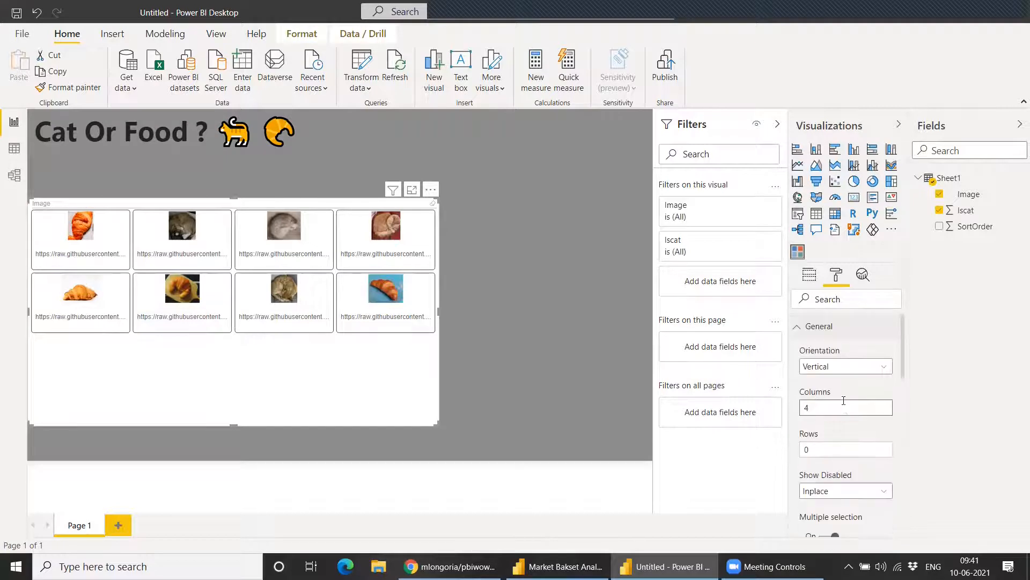
pyautogui.click(824, 332)
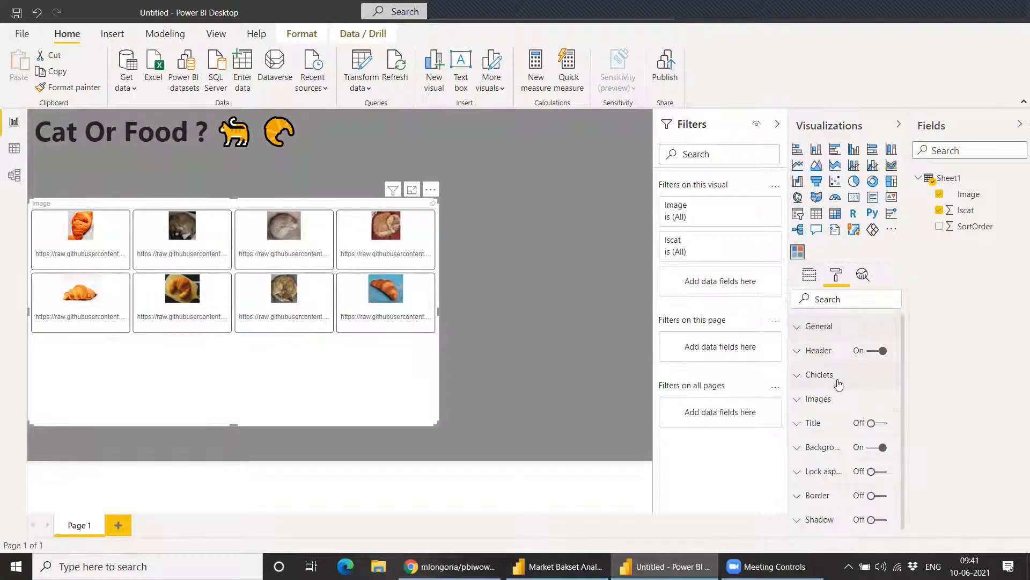
# - Turn off the Chiclet Slicer's header and open its chiclet size settings
pyautogui.click(835, 376)
pyautogui.click(859, 352)
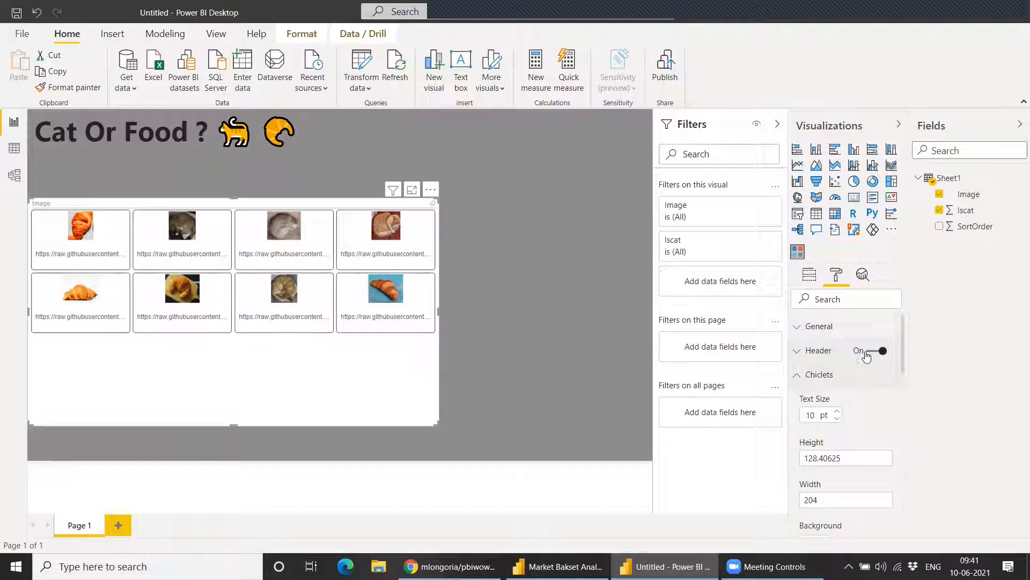
pyautogui.scroll(-3, 852, 382)
pyautogui.scroll(2, 853, 381)
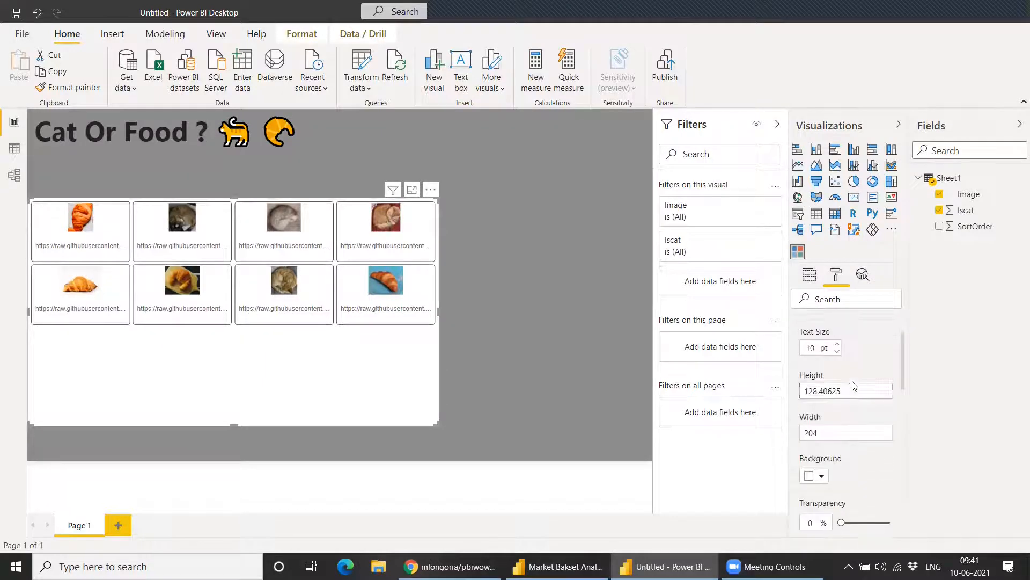
# - Set the chiclet height and width to 225 each, and widen the slicer visual
pyautogui.moveTo(846, 392); pyautogui.dragTo(788, 389)
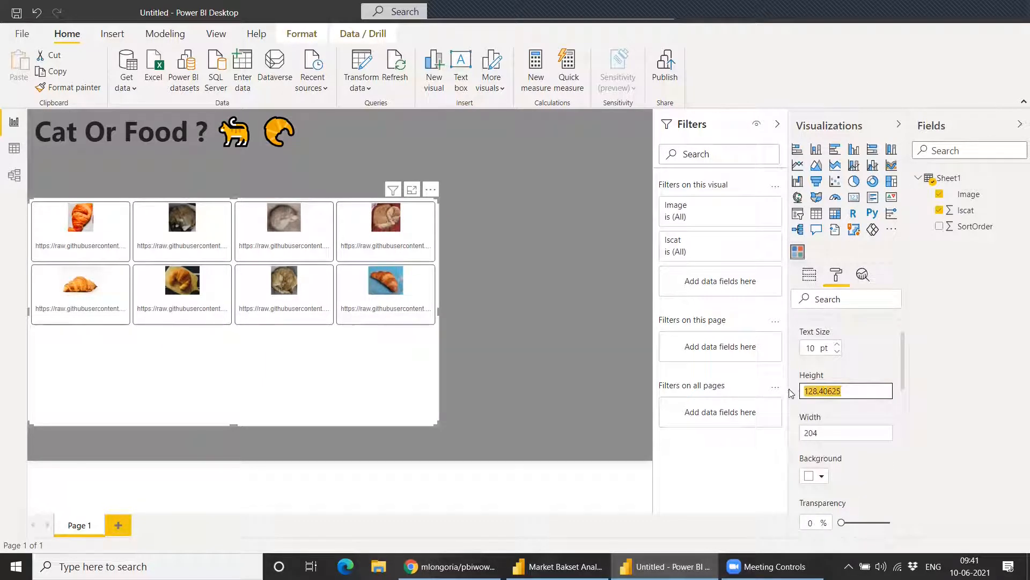
pyautogui.write('225')
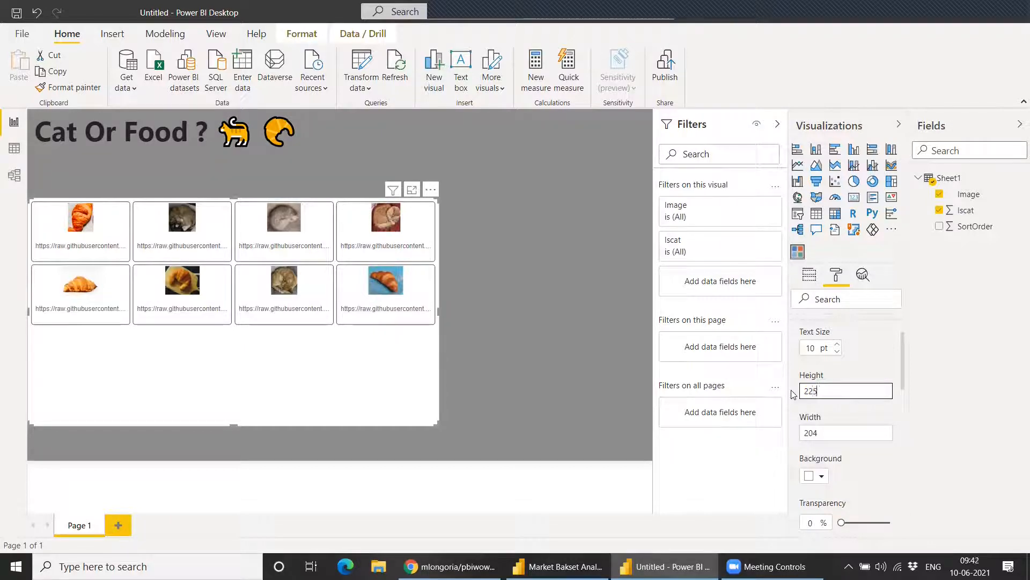
pyautogui.press('Return')
pyautogui.moveTo(827, 433); pyautogui.dragTo(788, 431)
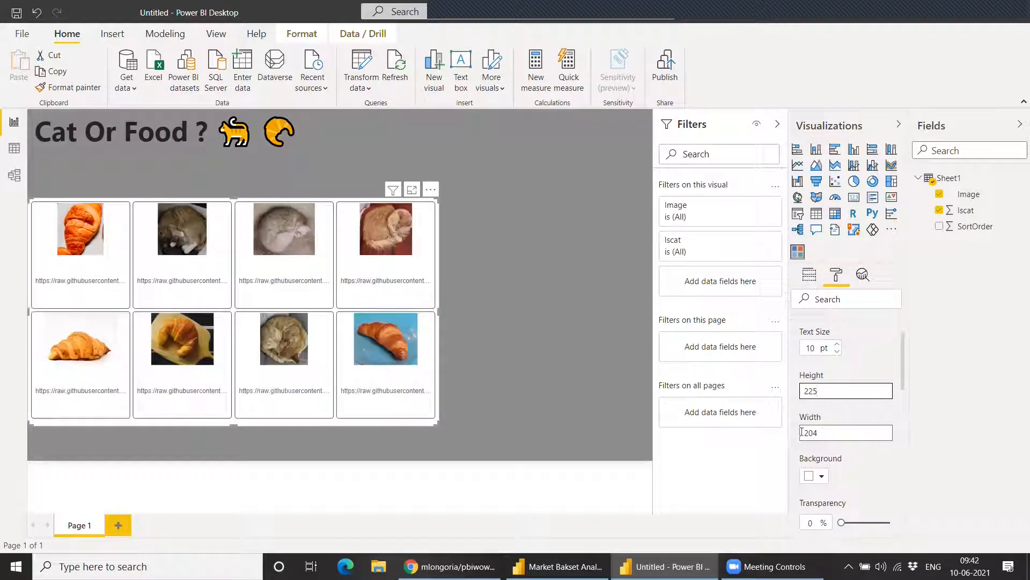
pyautogui.write('225')
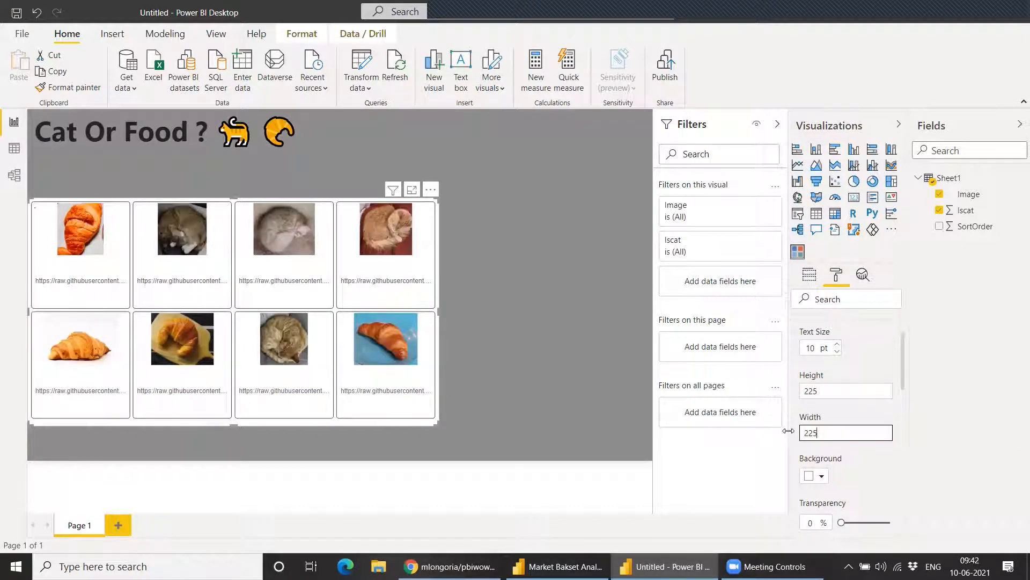
pyautogui.moveTo(438, 310); pyautogui.dragTo(481, 309)
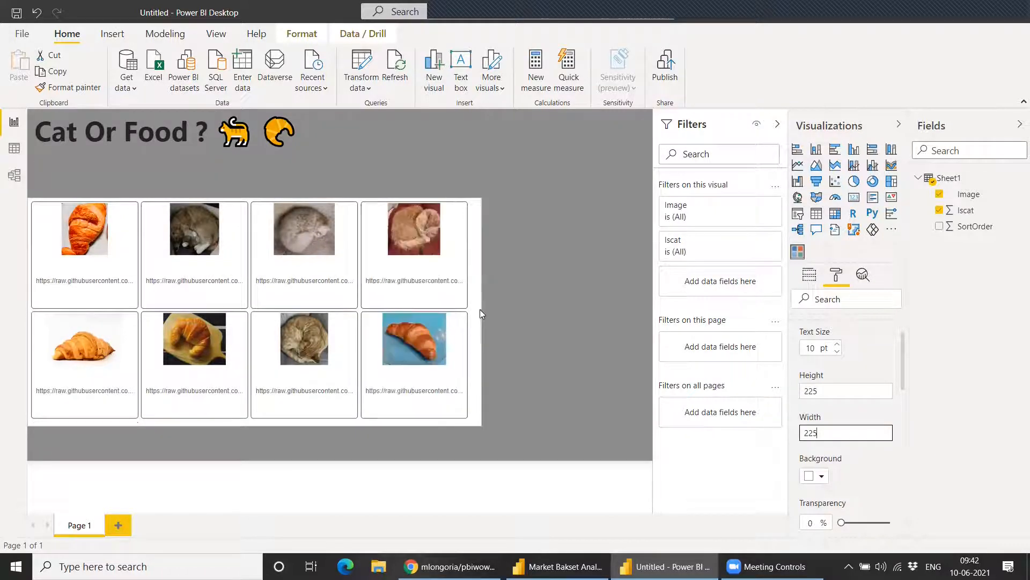
# - Set the chiclets' selected color to a medium pink and test it by selecting and deselecting the croissant on the blue background
pyautogui.scroll(-3, 850, 416)
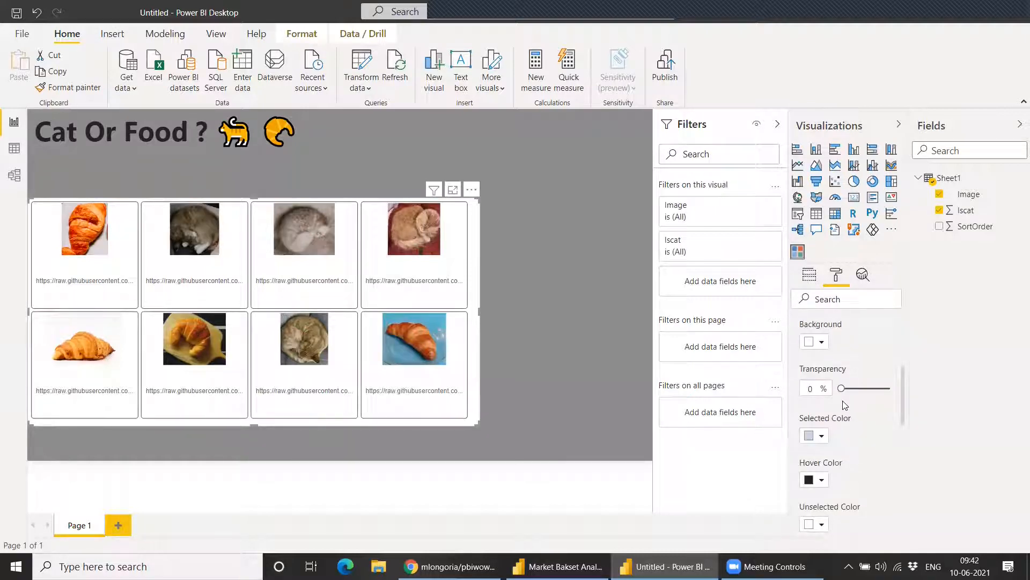
pyautogui.click(821, 342)
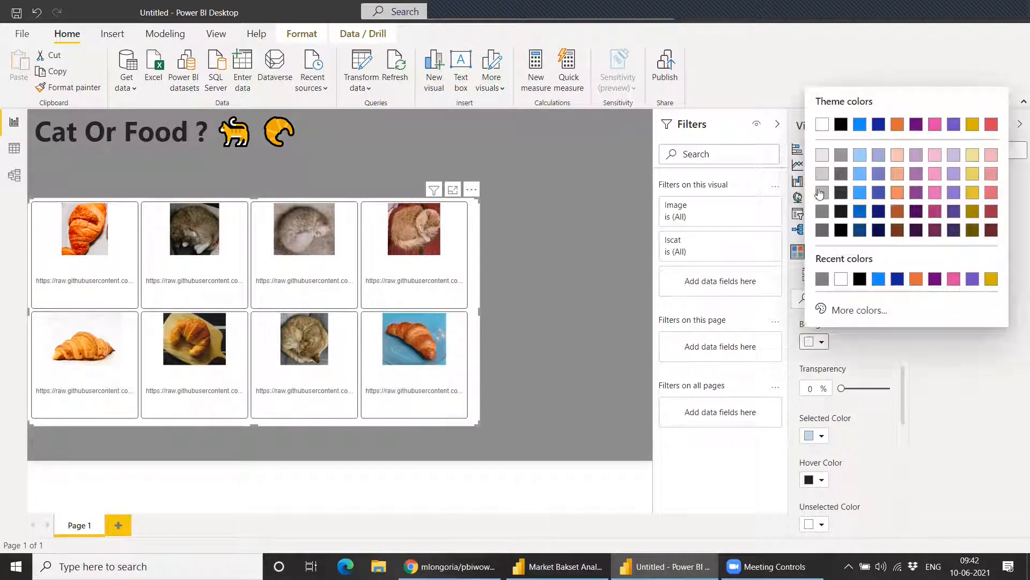
pyautogui.click(834, 372)
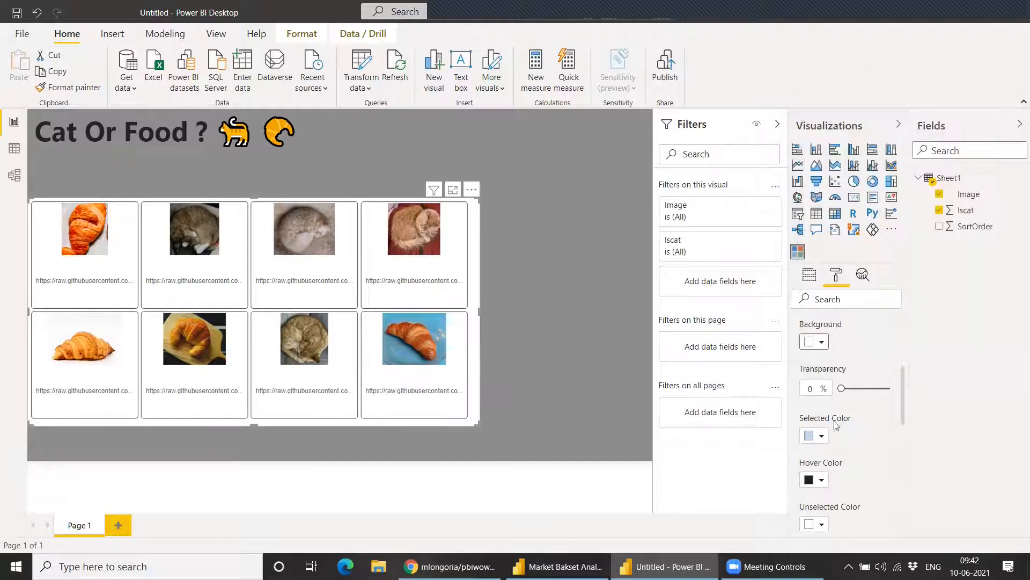
pyautogui.click(821, 437)
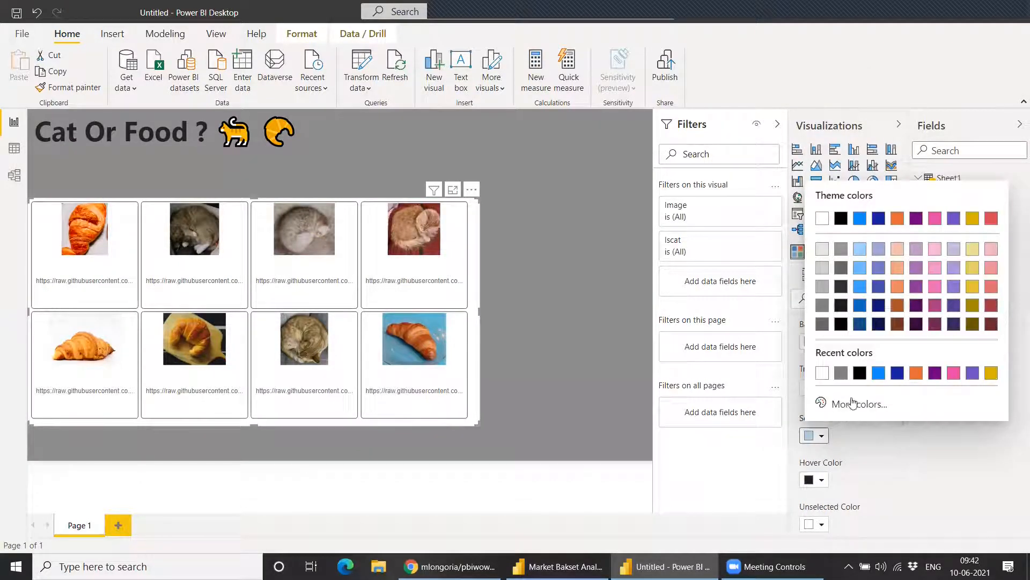
pyautogui.click(934, 288)
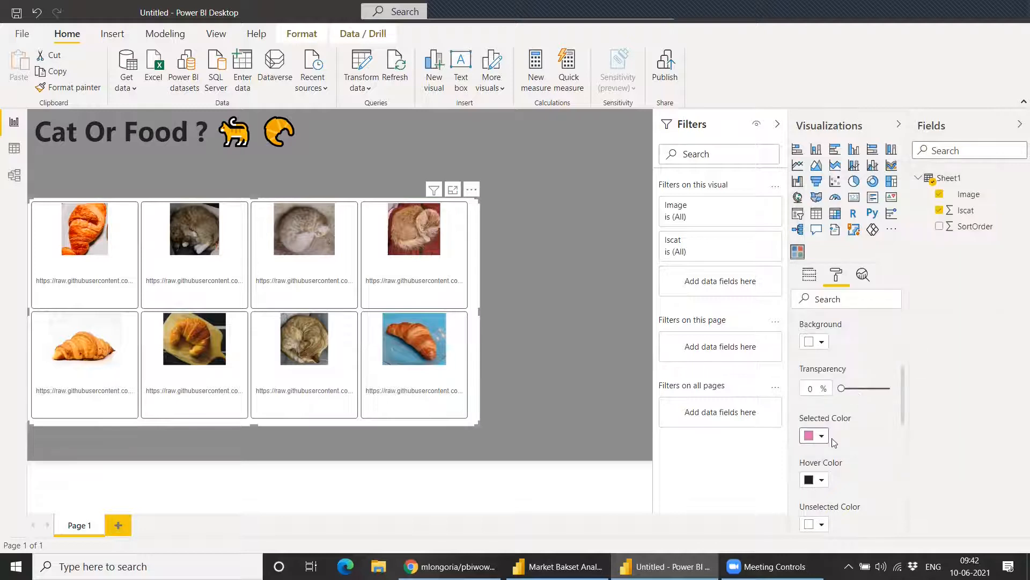
pyautogui.click(429, 365)
pyautogui.click(432, 364)
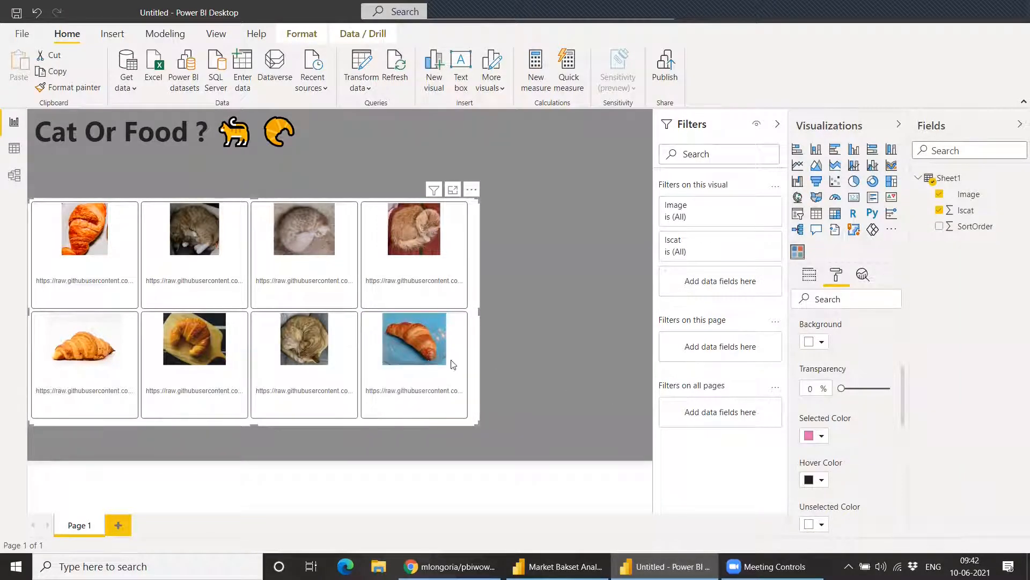
# - Set the chiclets' selected color to the lightest pink theme shade and test it by selecting and deselecting a picture
pyautogui.scroll(-2, 849, 443)
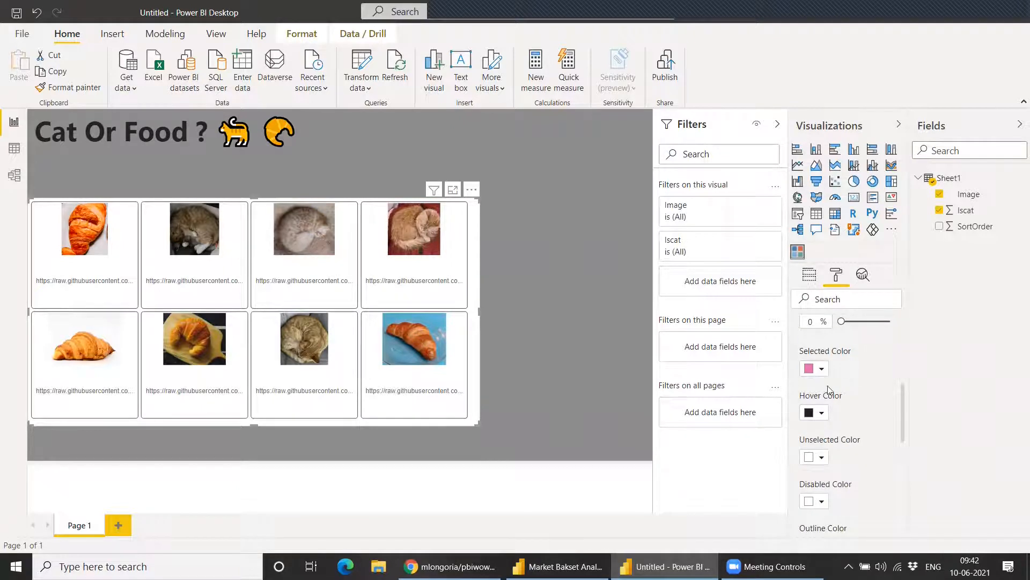
pyautogui.click(817, 369)
pyautogui.click(934, 181)
pyautogui.click(439, 381)
pyautogui.click(439, 381)
# - Set the slicer's Image Split to 100 so the pictures fill the chiclets
pyautogui.scroll(2, 846, 409)
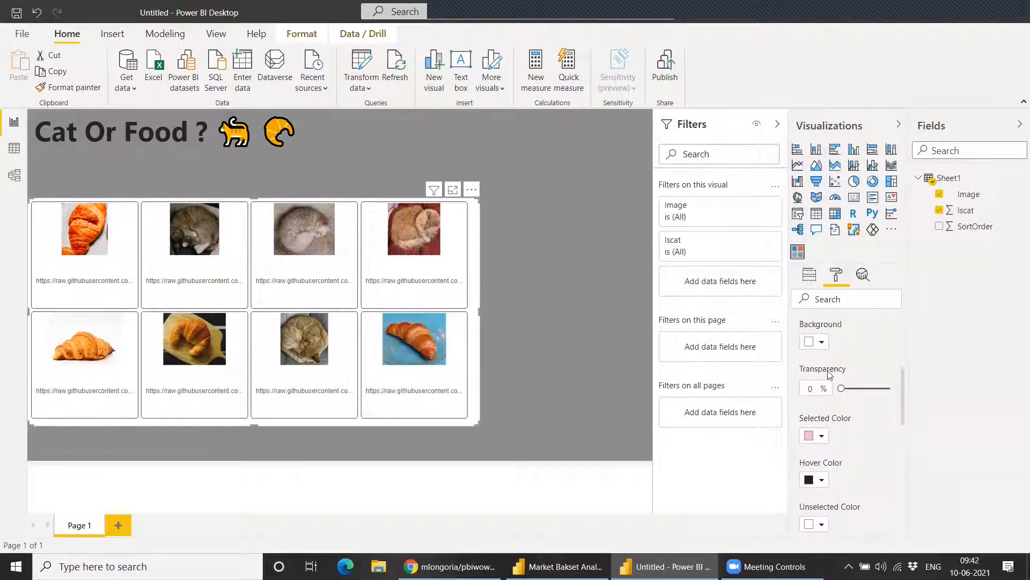
pyautogui.scroll(6, 829, 374)
pyautogui.click(819, 374)
pyautogui.click(818, 398)
pyautogui.press('Tab')
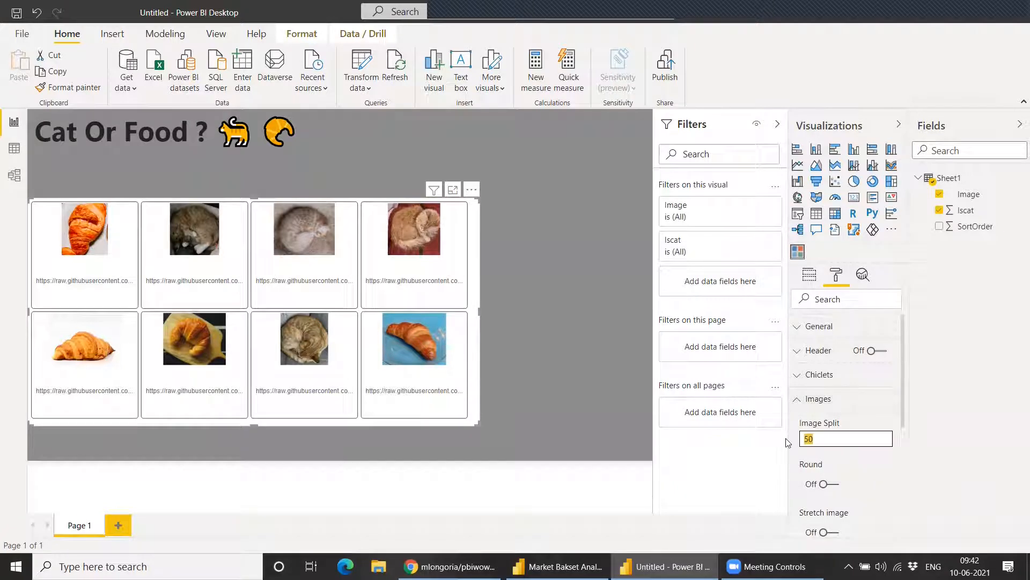
pyautogui.write('100')
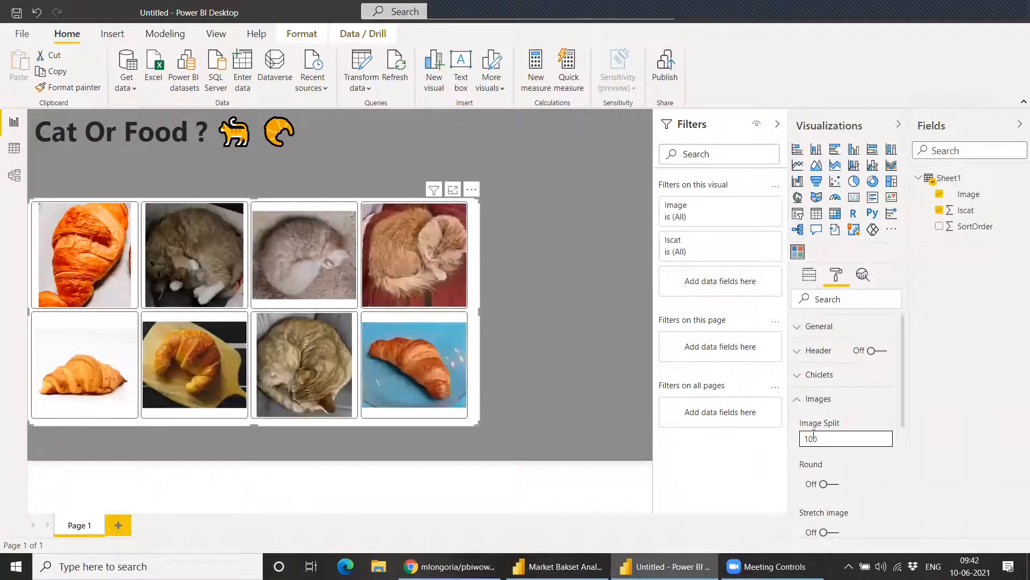
# - Collapse the image settings and narrow the slicer visual slightly to fit the picture grid
pyautogui.click(839, 402)
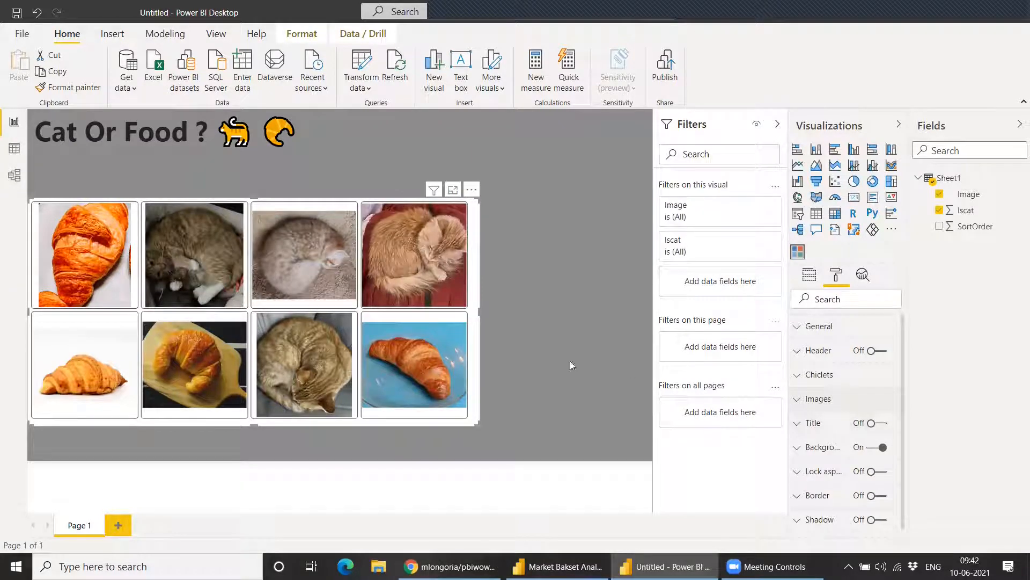
pyautogui.moveTo(480, 311); pyautogui.dragTo(473, 311)
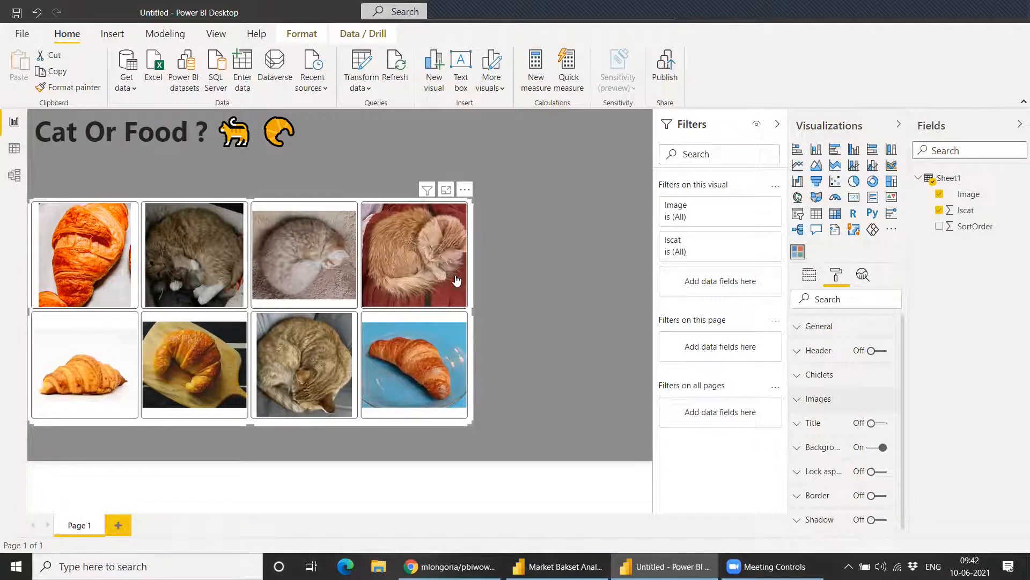
# - Test the slicer by selecting and deselecting several cat and croissant pictures, ending with none selected
pyautogui.click(105, 261)
pyautogui.click(148, 375)
pyautogui.click(179, 276)
pyautogui.click(293, 275)
pyautogui.click(320, 356)
pyautogui.click(290, 347)
pyautogui.click(282, 280)
pyautogui.click(217, 335)
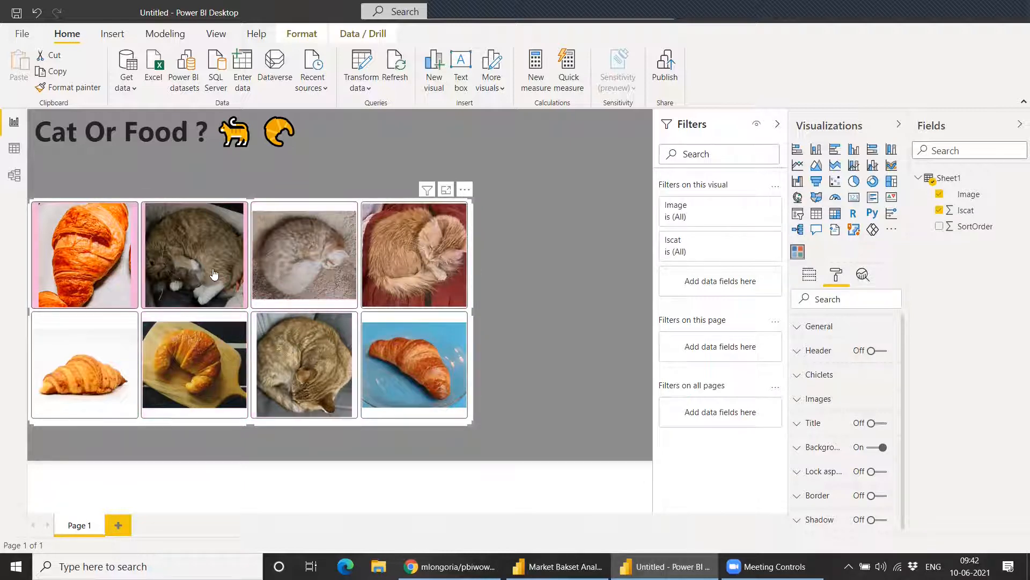
pyautogui.click(96, 249)
pyautogui.click(194, 257)
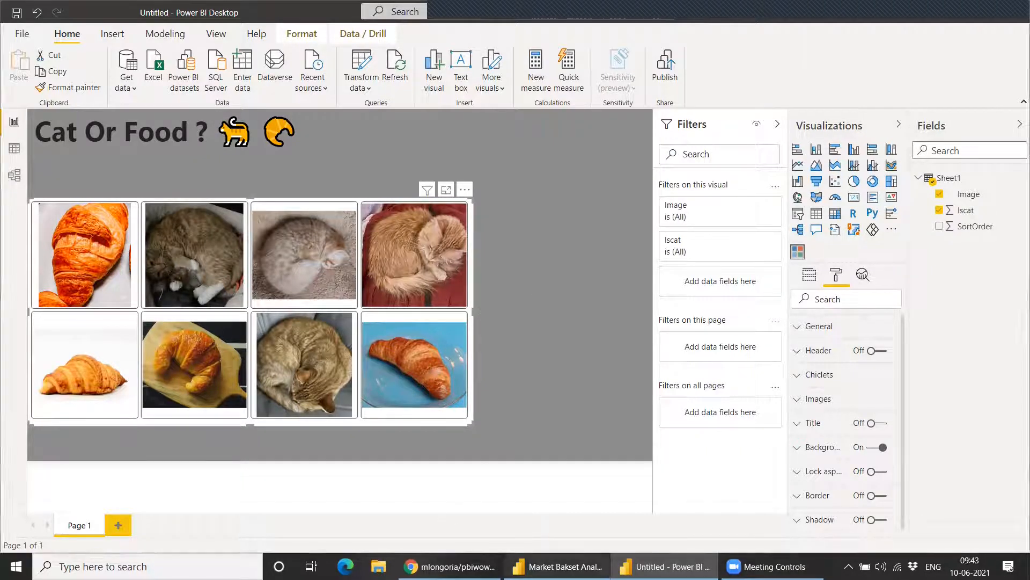
# - Switch to the Market Bakset Analysis report and show the formula of the Status measure in the Cat or Food table
pyautogui.hotkey('alt', 'Tab')
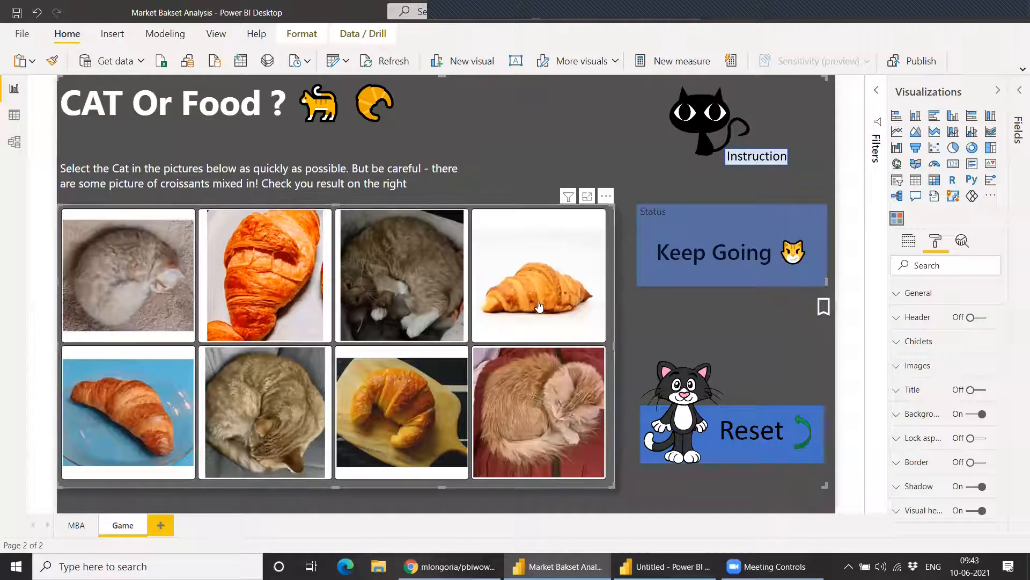
pyautogui.click(492, 314)
pyautogui.click(493, 314)
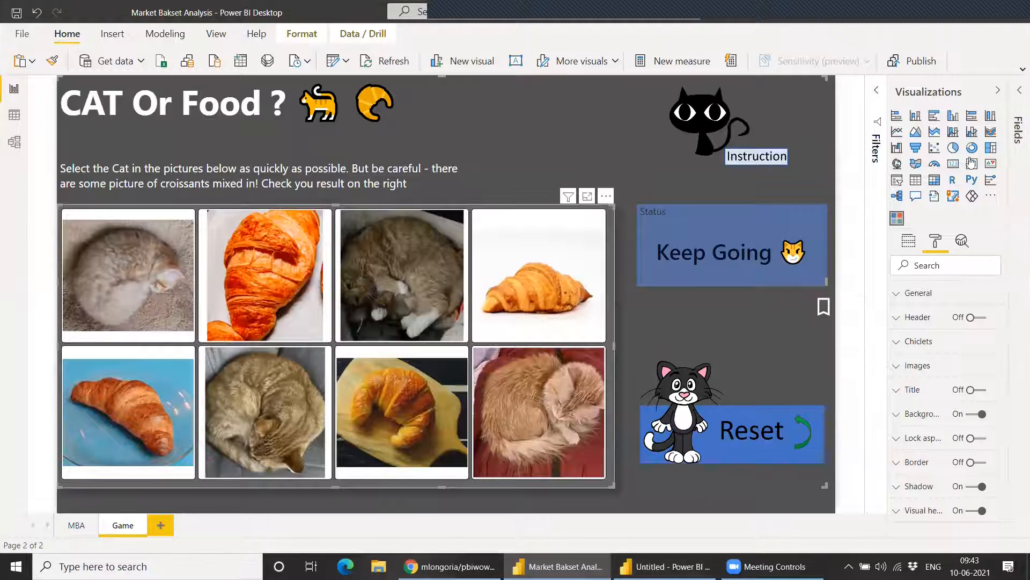
pyautogui.click(1018, 90)
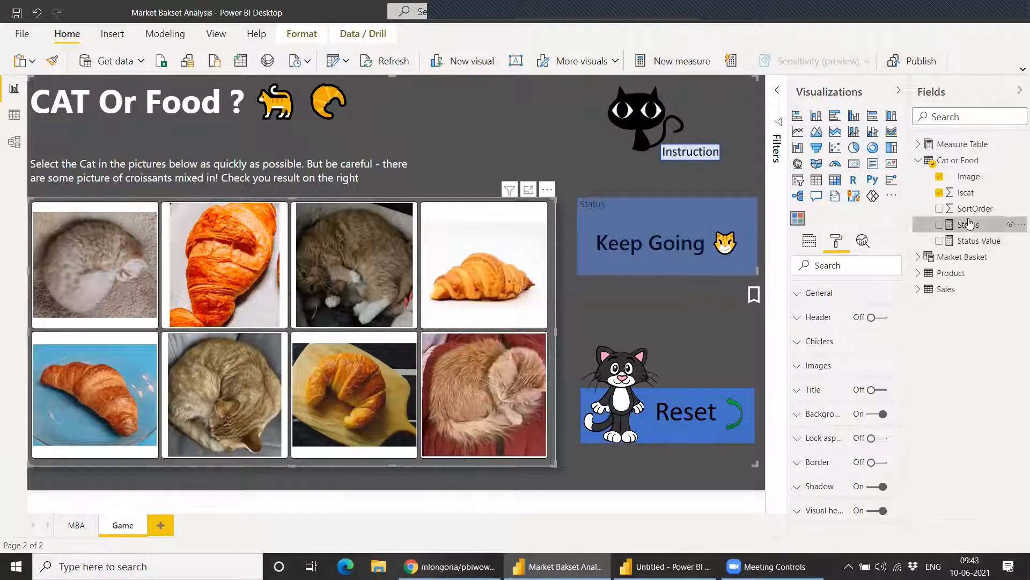
pyautogui.click(969, 225)
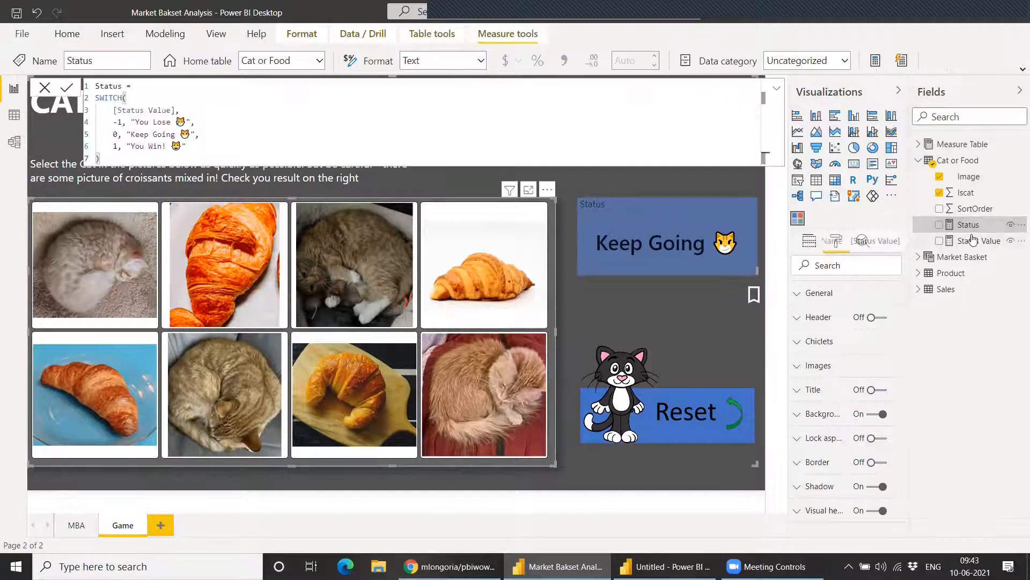
# - Copy the full Status Value measure formula and paste it into a new Sheet1 measure in the untitled report
pyautogui.click(974, 240)
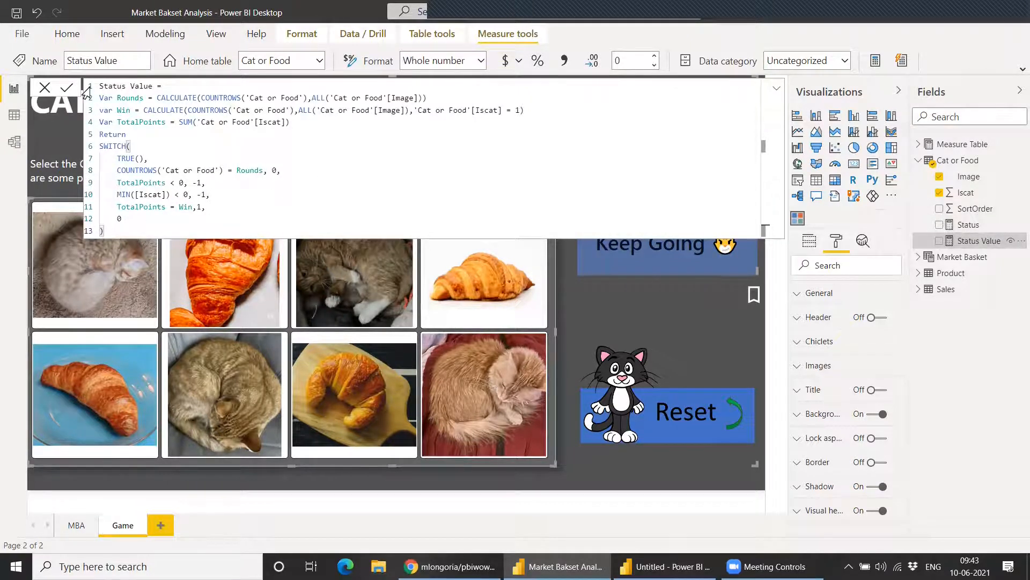
pyautogui.hotkey('ctrl', 'a')
pyautogui.hotkey('ctrl', 'c')
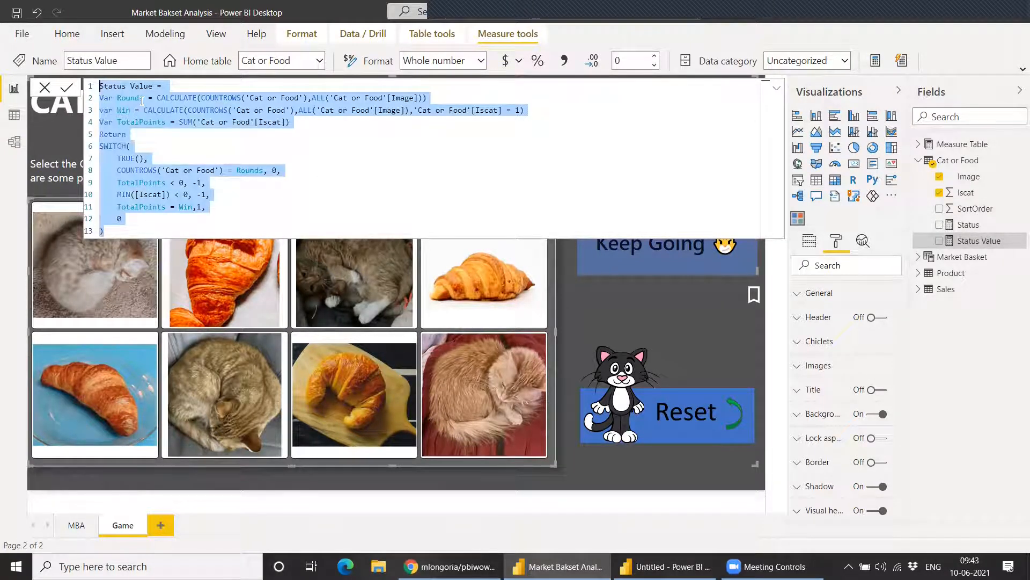
pyautogui.hotkey('alt', 'Tab')
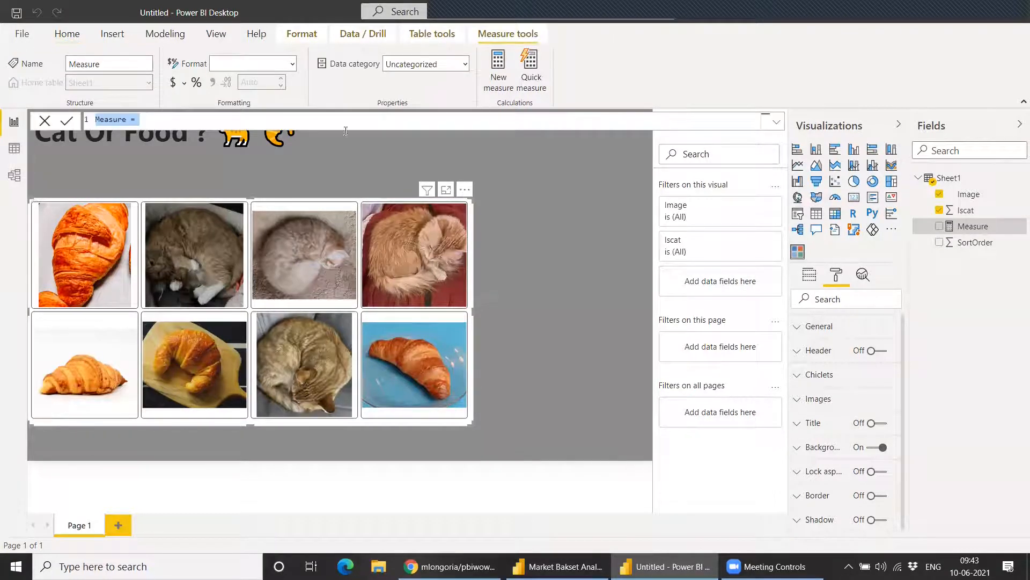
pyautogui.hotkey('ctrl', 'v')
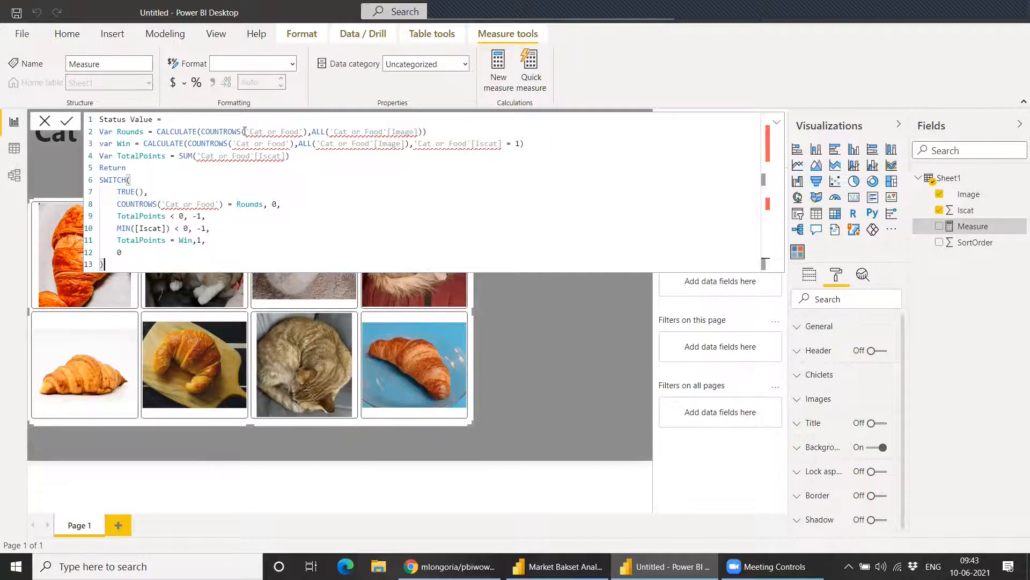
pyautogui.moveTo(245, 132)
pyautogui.mouseDown()
pyautogui.moveTo(309, 131)
pyautogui.moveTo(248, 132)
pyautogui.mouseUp()
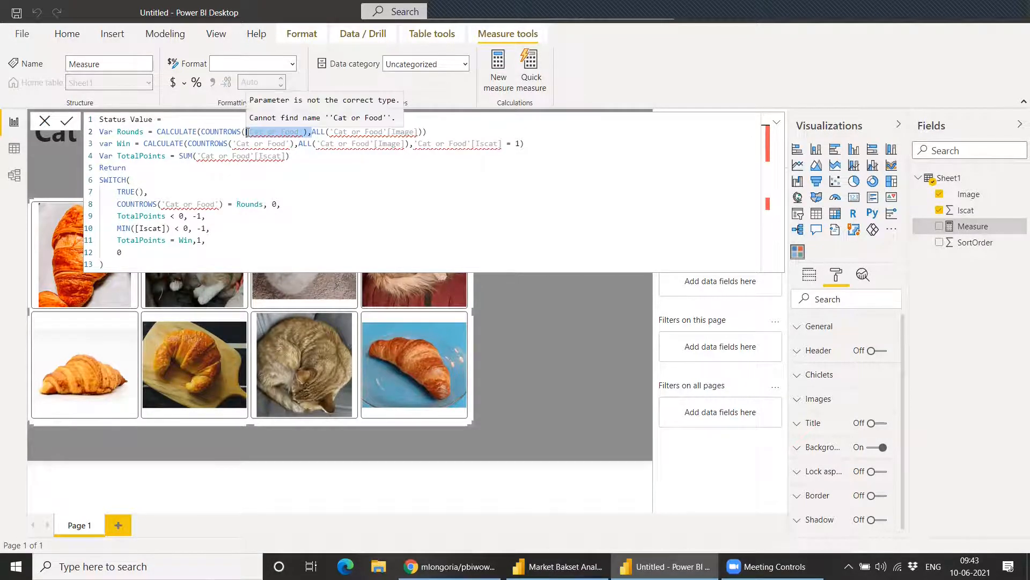
pyautogui.write('Sheet1')
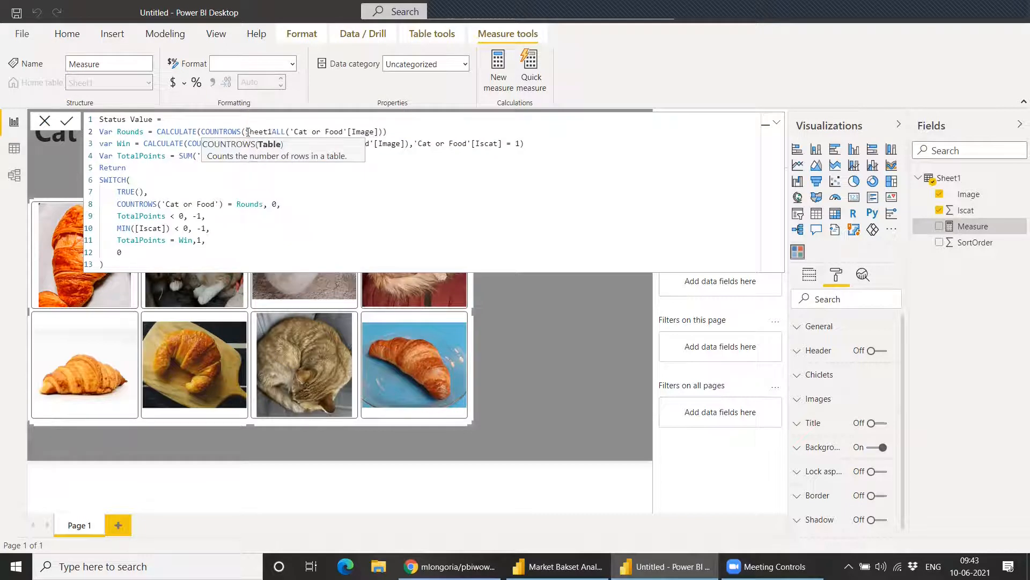
pyautogui.moveTo(291, 132); pyautogui.dragTo(378, 132)
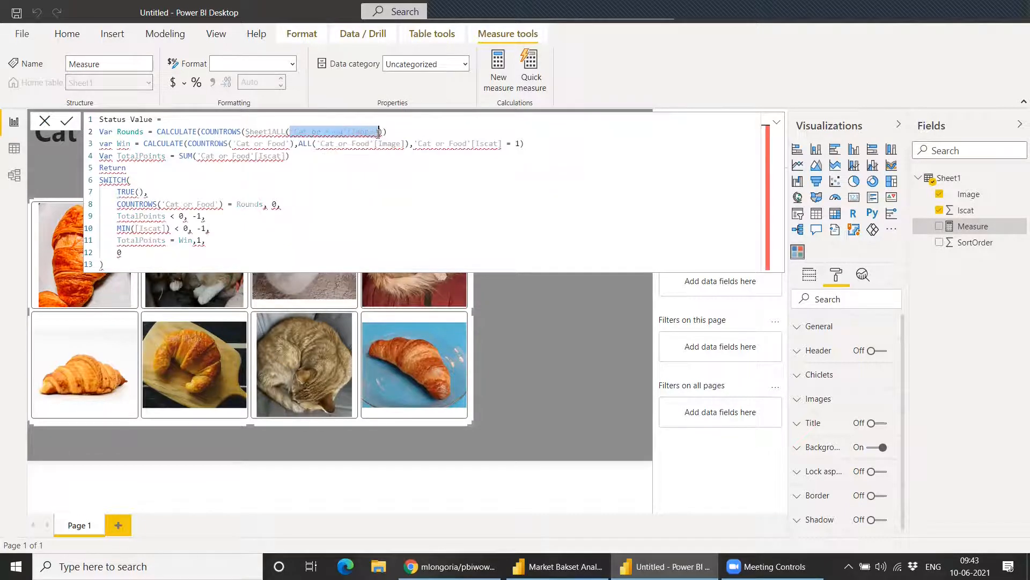
pyautogui.write('im')
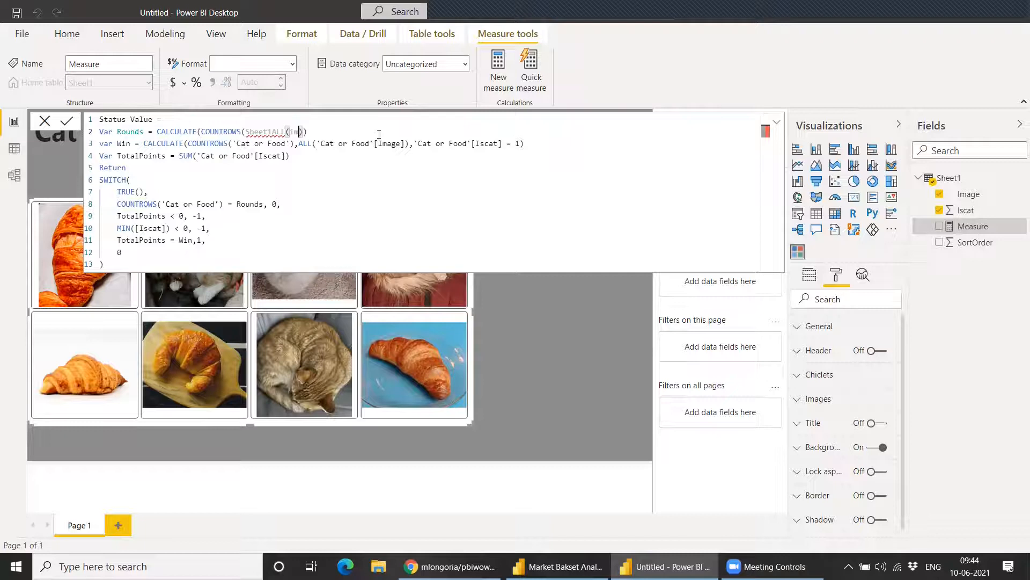
pyautogui.press('BackSpace')
pyautogui.press('BackSpace')
pyautogui.press('BackSpace')
pyautogui.press('BackSpace')
pyautogui.press('BackSpace')
pyautogui.hotkey('ctrl', 'z')
pyautogui.hotkey('ctrl', 'z')
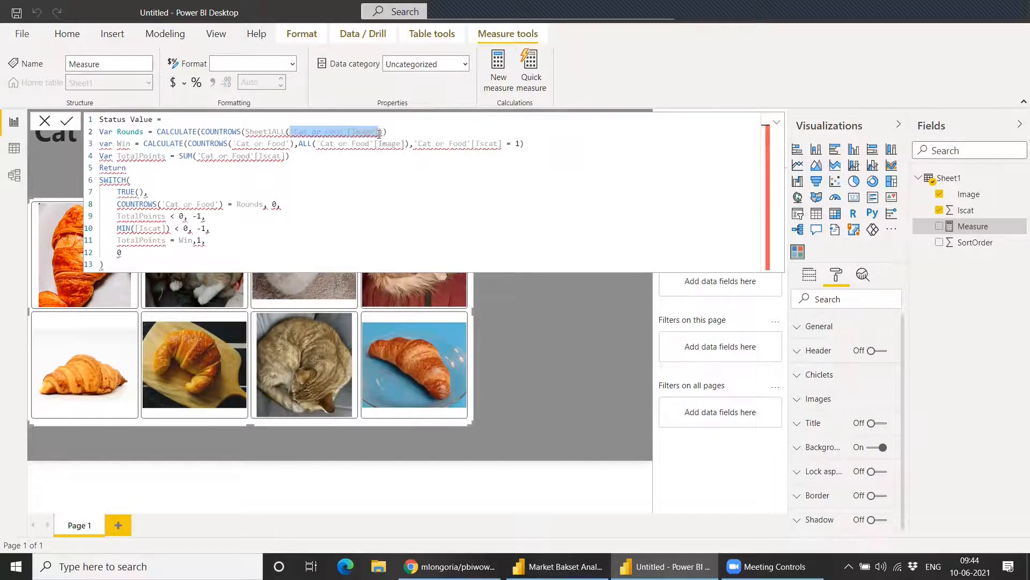
pyautogui.hotkey('ctrl', 'z')
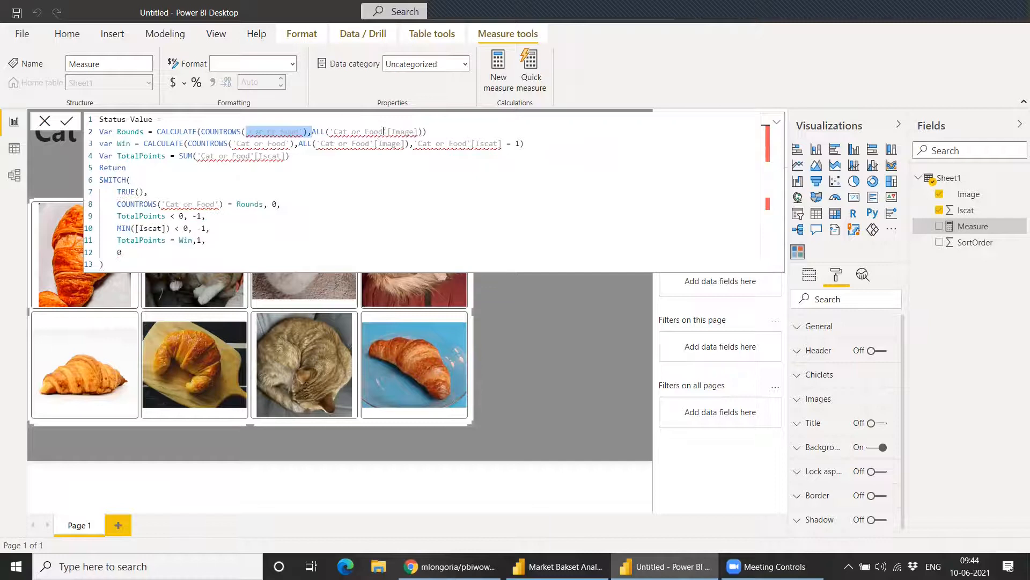
# - Replace every 'Cat or Food' table reference in the Status Value formula with Sheet1 and commit the measure
pyautogui.moveTo(305, 132); pyautogui.dragTo(248, 134)
pyautogui.click(303, 132)
pyautogui.write('Sheet1')
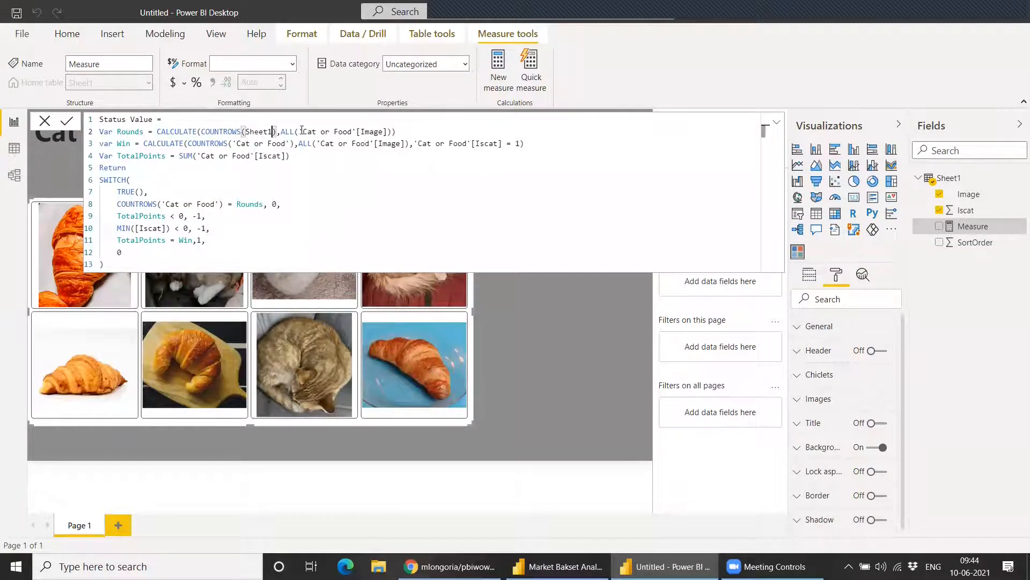
pyautogui.moveTo(299, 131); pyautogui.dragTo(389, 130)
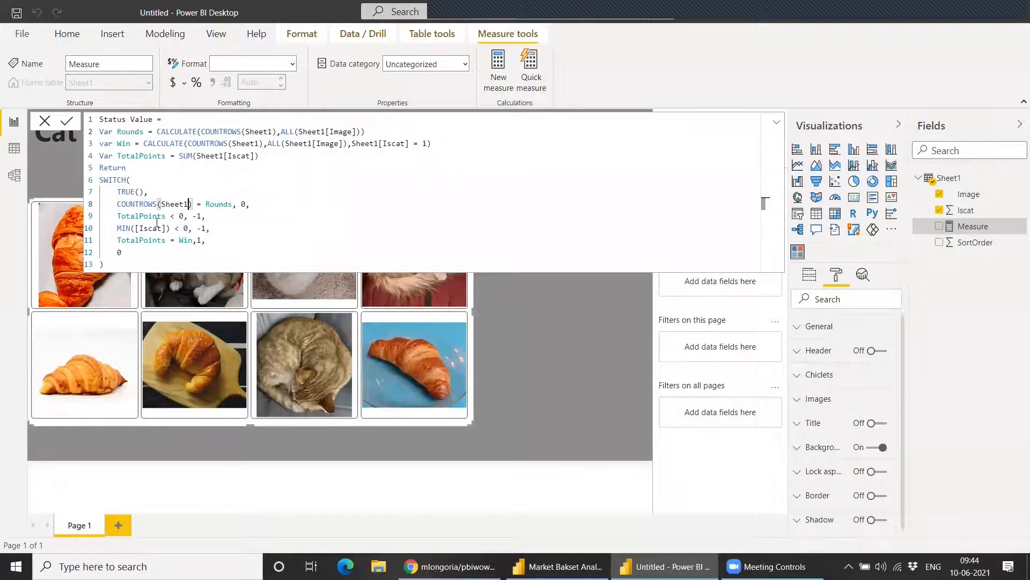
pyautogui.click(147, 259)
pyautogui.click(155, 274)
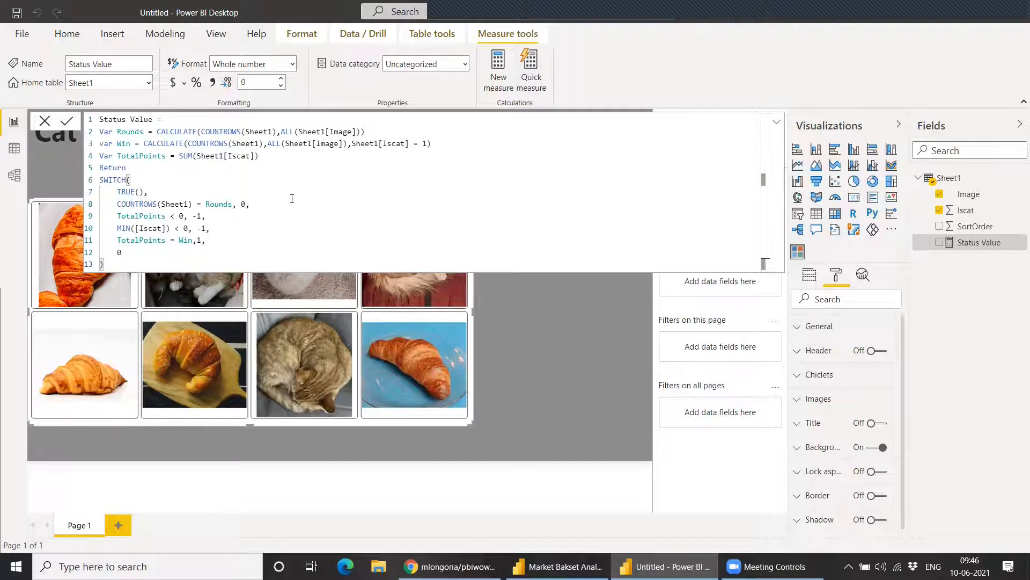
# - Examine the Rounds and Win variables in the Status Value formula and check the iscat values in the CatOrCroissantData.xlsx preview on data.world
pyautogui.moveTo(101, 131); pyautogui.dragTo(111, 131)
pyautogui.click(114, 130)
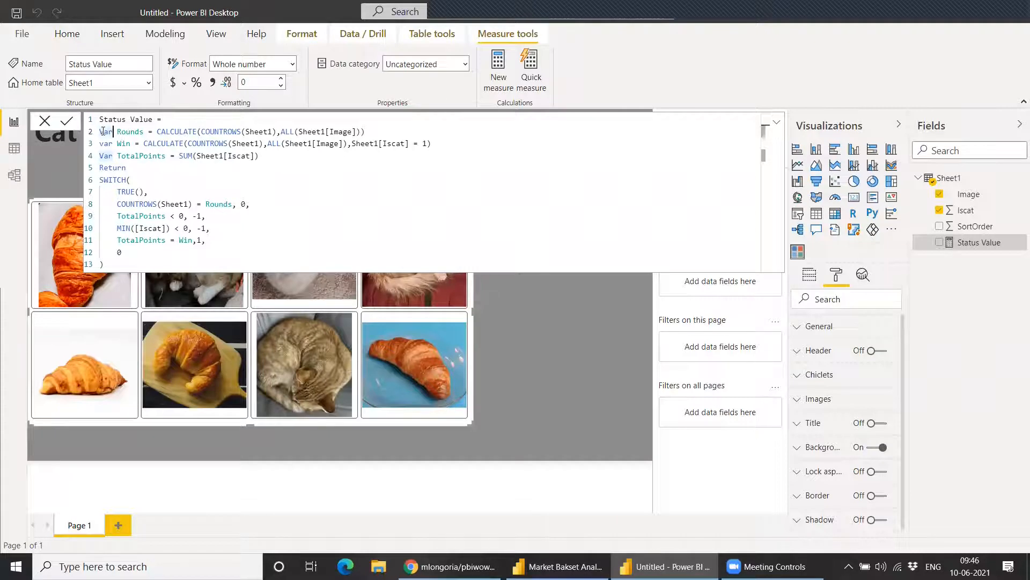
pyautogui.moveTo(102, 131); pyautogui.dragTo(139, 135)
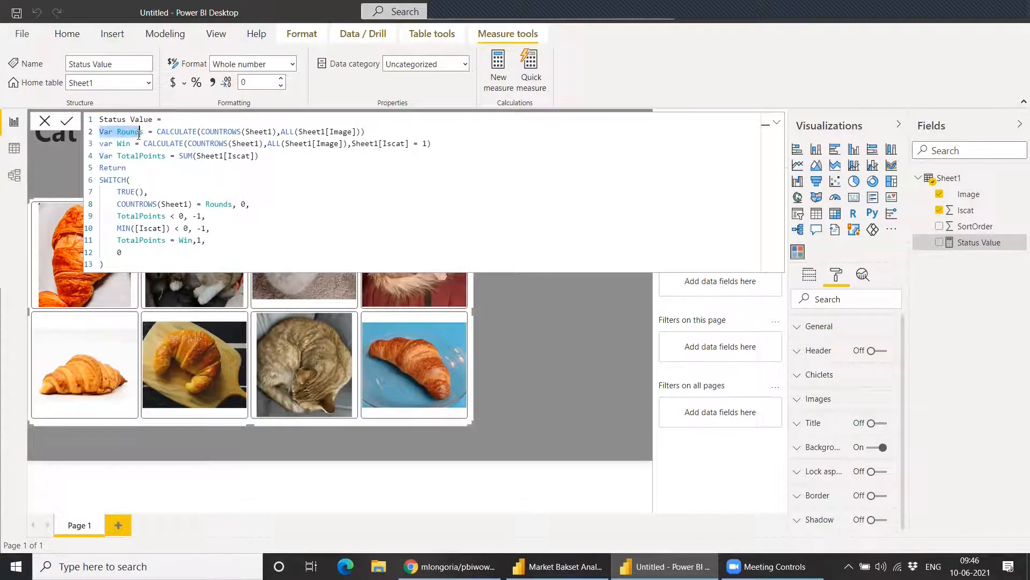
pyautogui.click(229, 177)
pyautogui.click(169, 264)
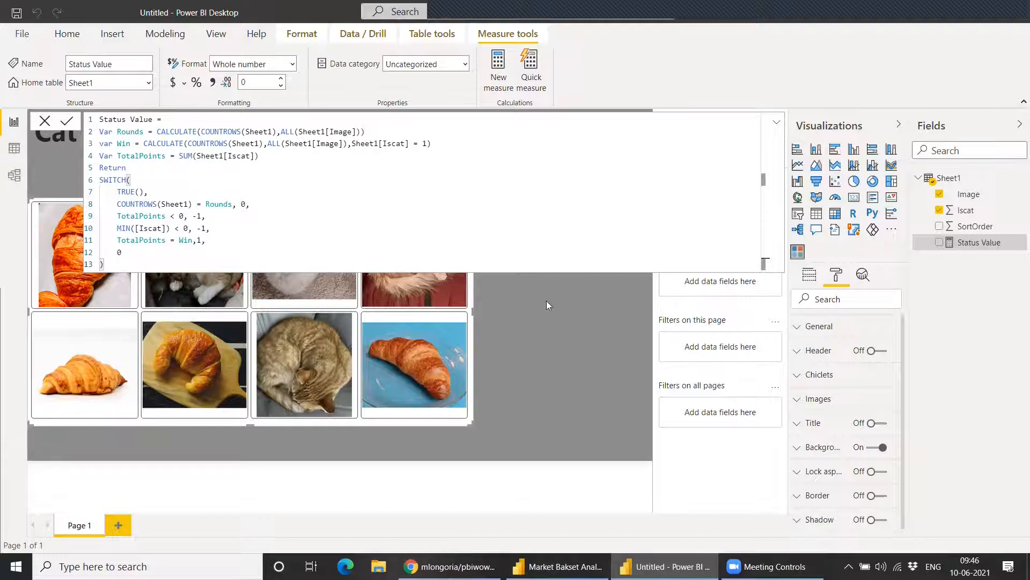
pyautogui.doubleClick(119, 131)
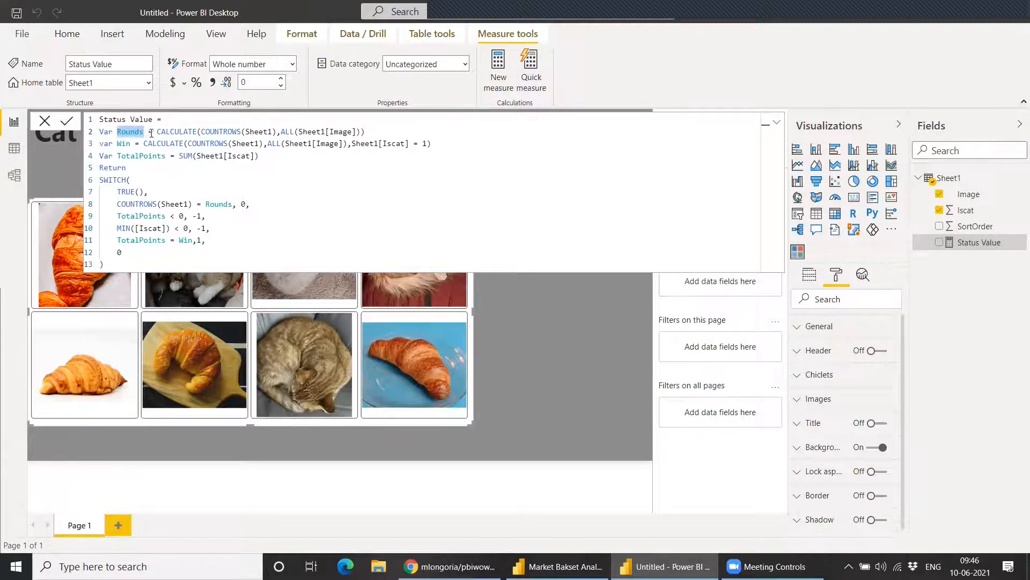
pyautogui.click(158, 131)
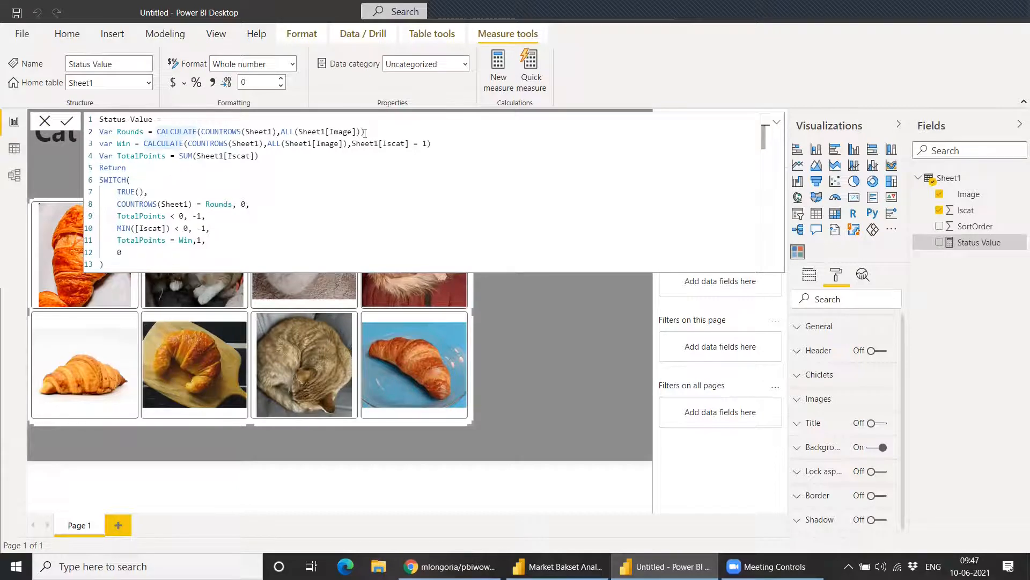
pyautogui.moveTo(364, 132); pyautogui.dragTo(159, 132)
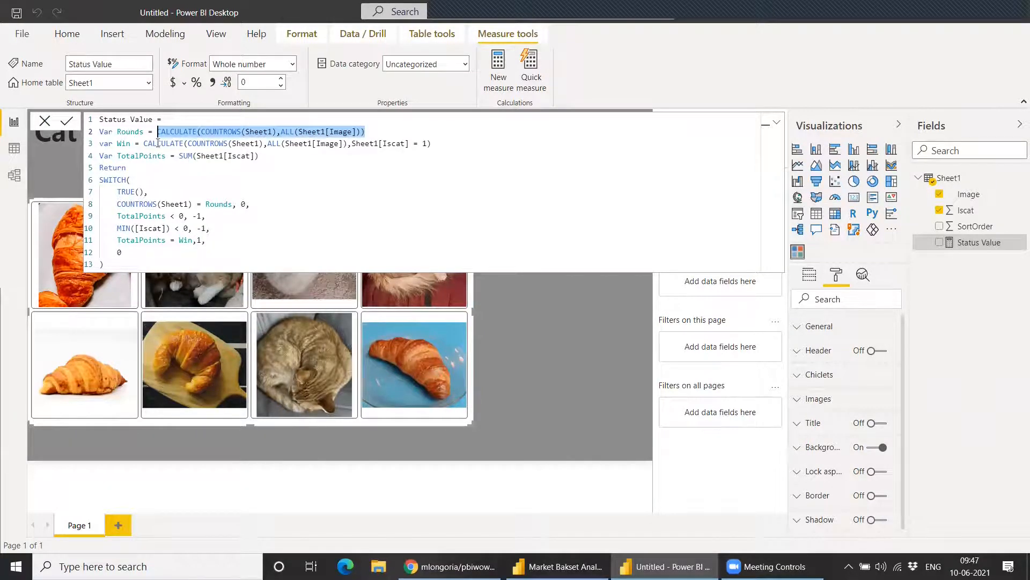
pyautogui.click(135, 144)
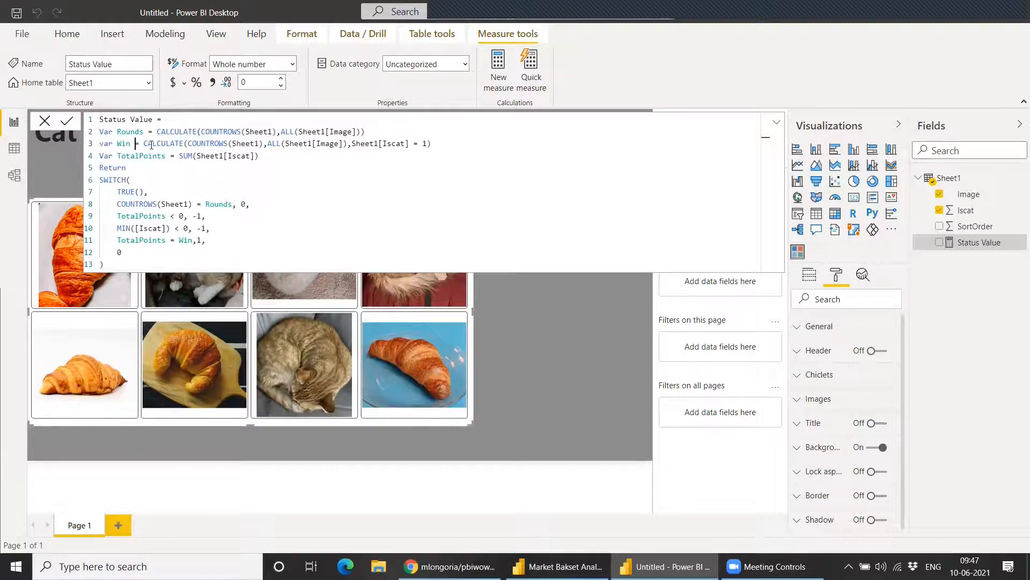
pyautogui.moveTo(144, 143); pyautogui.dragTo(432, 144)
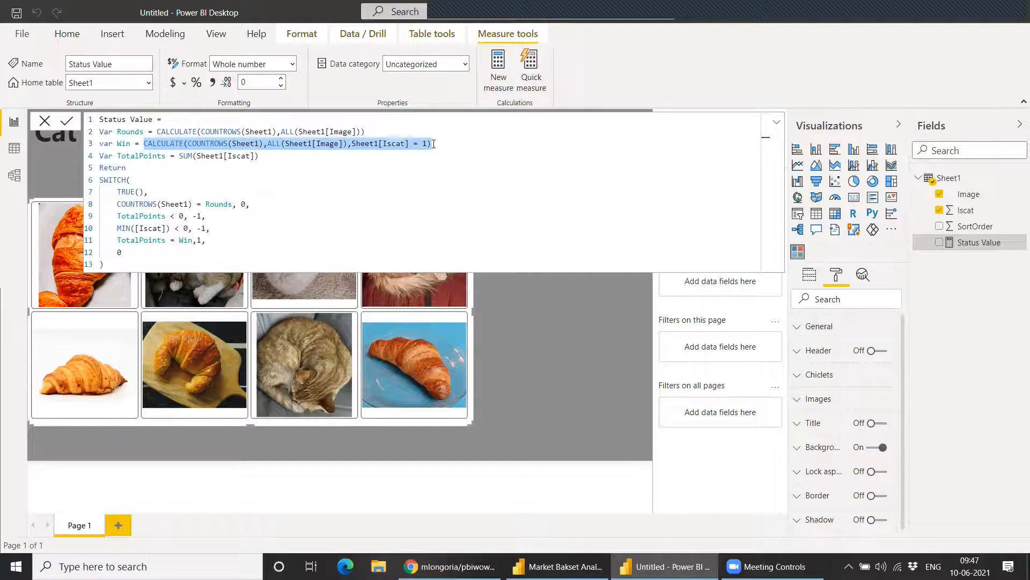
pyautogui.click(433, 143)
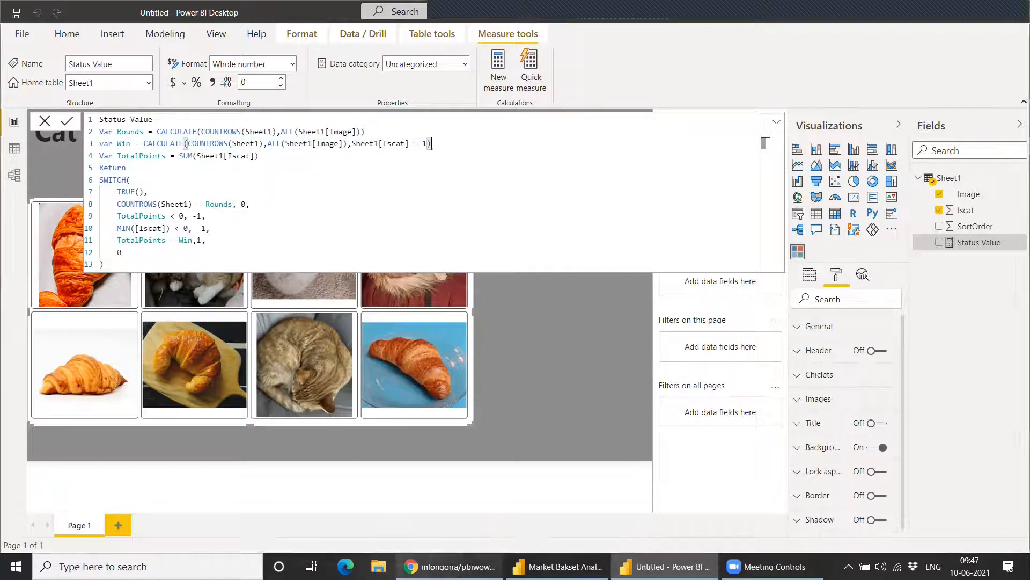
pyautogui.hotkey('alt', 'Tab')
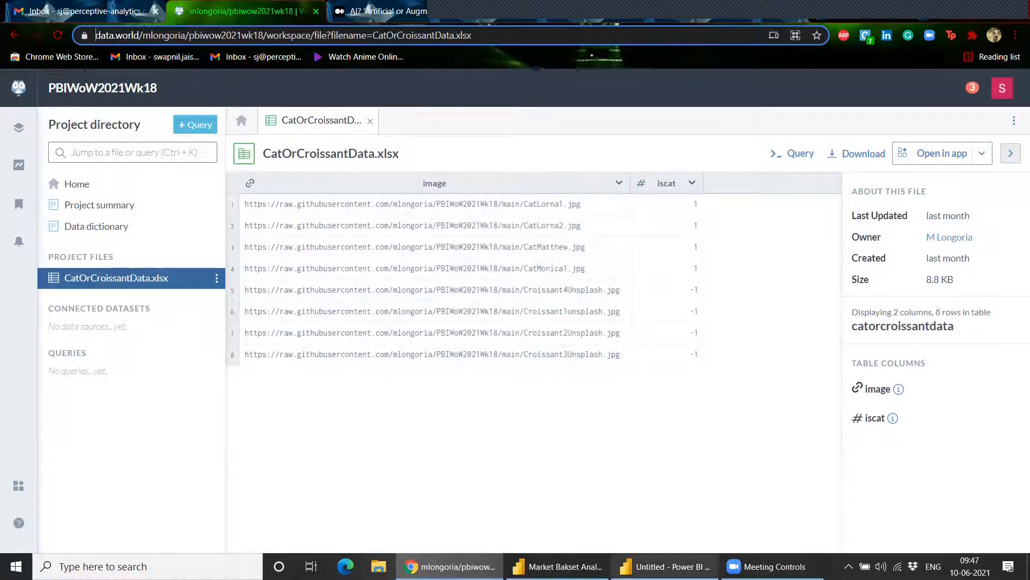
pyautogui.click(666, 567)
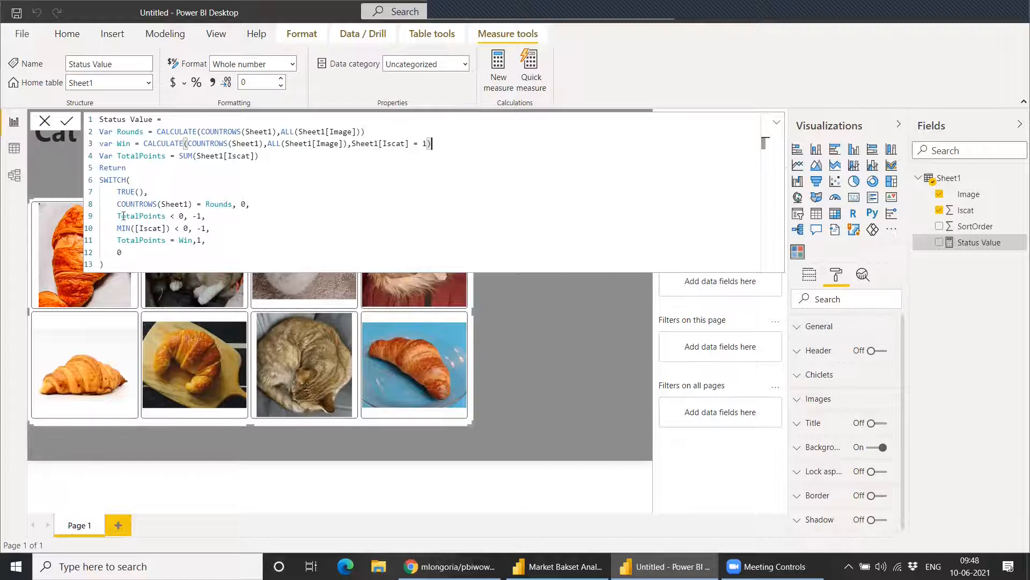
# - Examine the SWITCH conditions of the Status Value formula that return -1, 1 and the default 0
pyautogui.moveTo(117, 216); pyautogui.dragTo(214, 230)
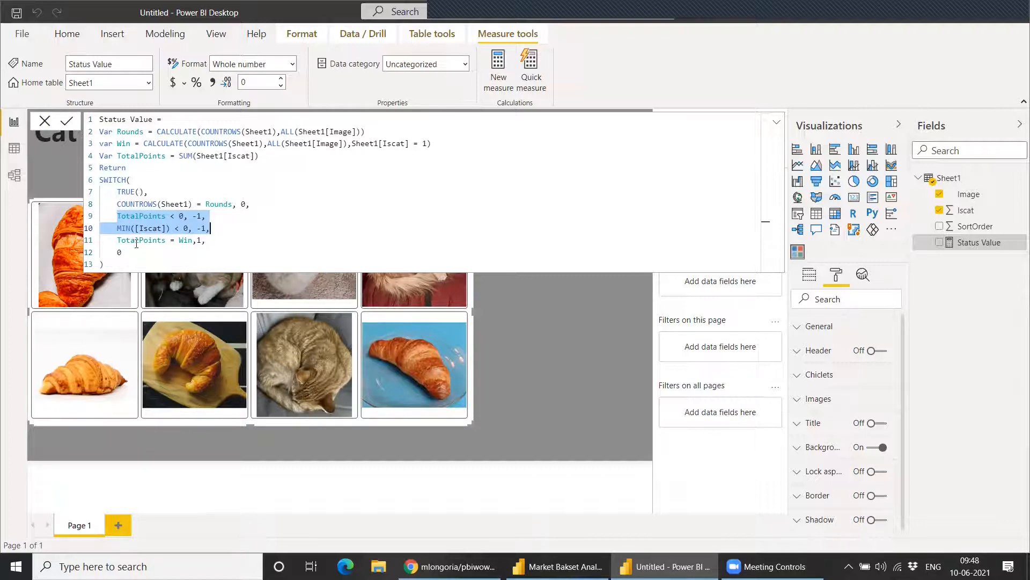
pyautogui.click(118, 239)
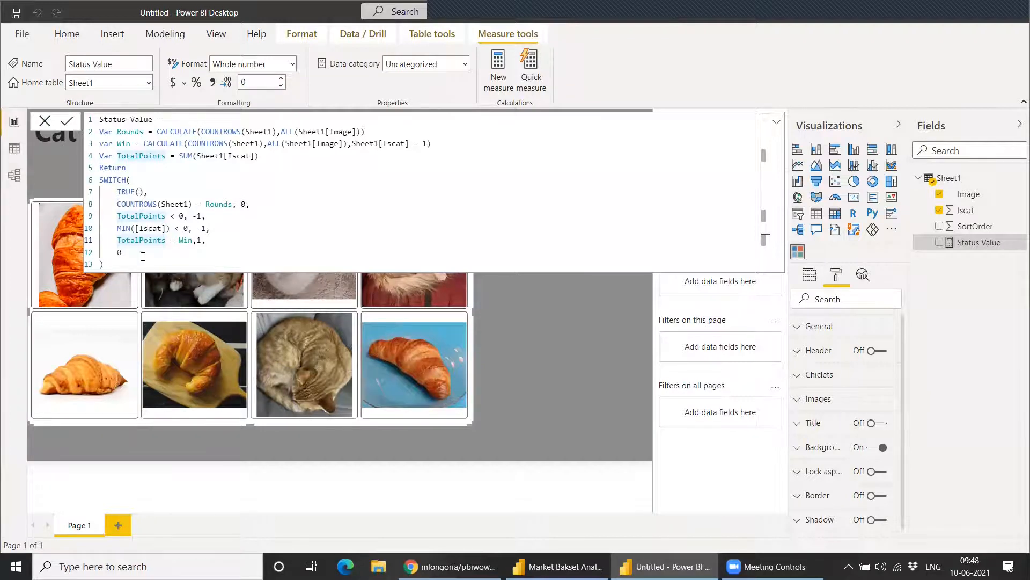
pyautogui.click(188, 241)
pyautogui.click(115, 261)
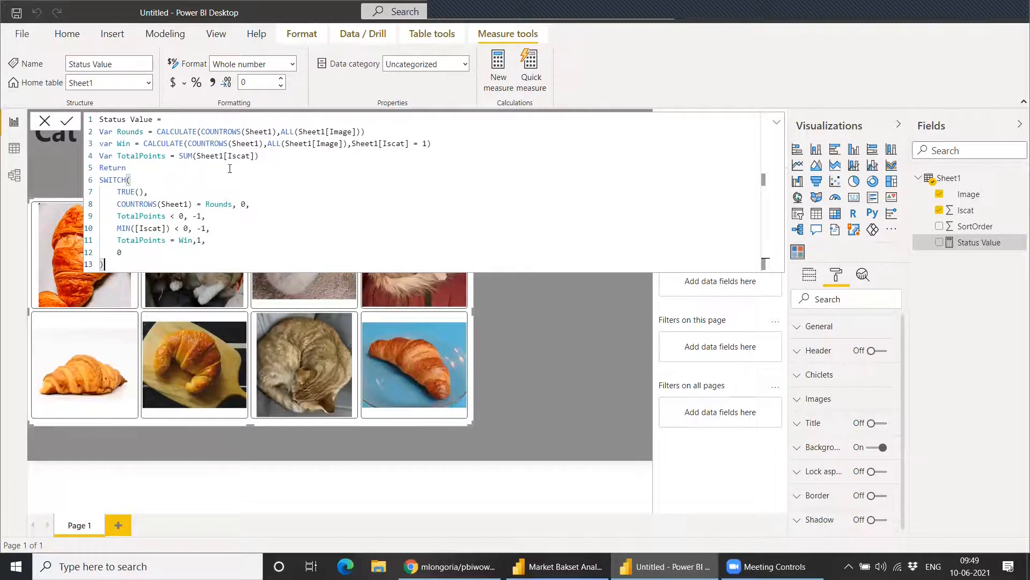
# - Switch to the Market Bakset Analysis report and test the game by selecting and deselecting a croissant and a cat picture
pyautogui.click(145, 193)
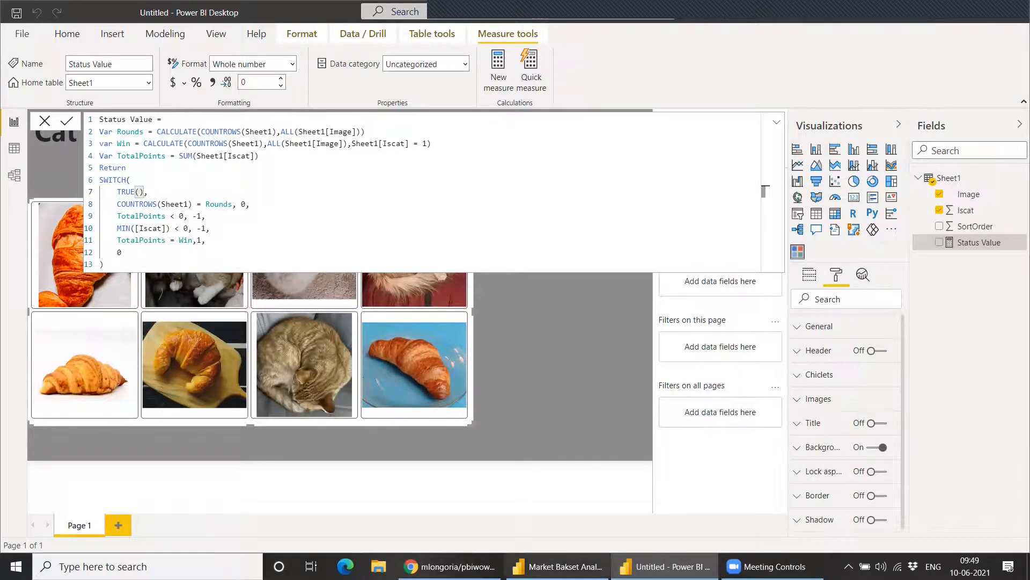
pyautogui.click(557, 566)
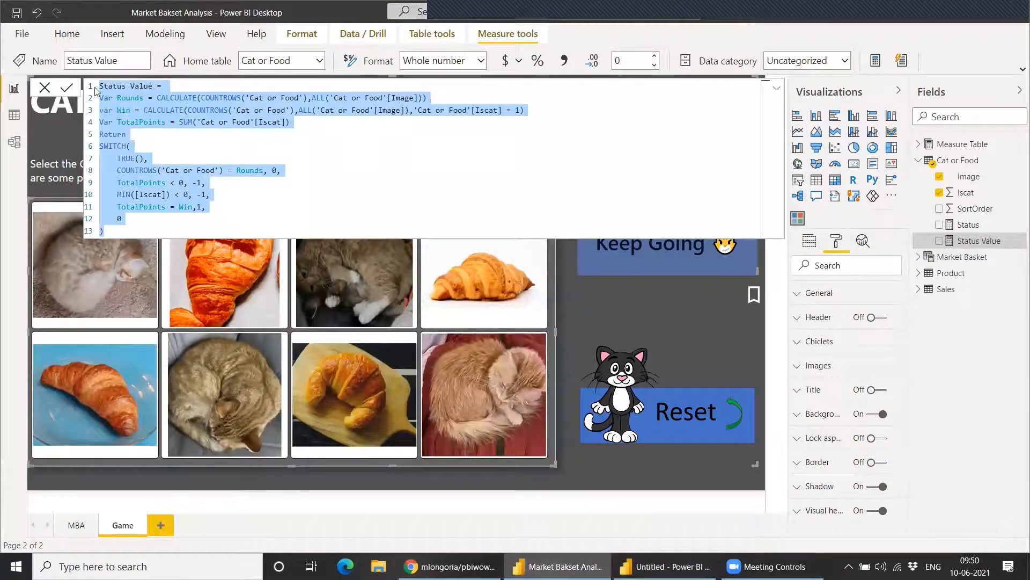
pyautogui.click(44, 88)
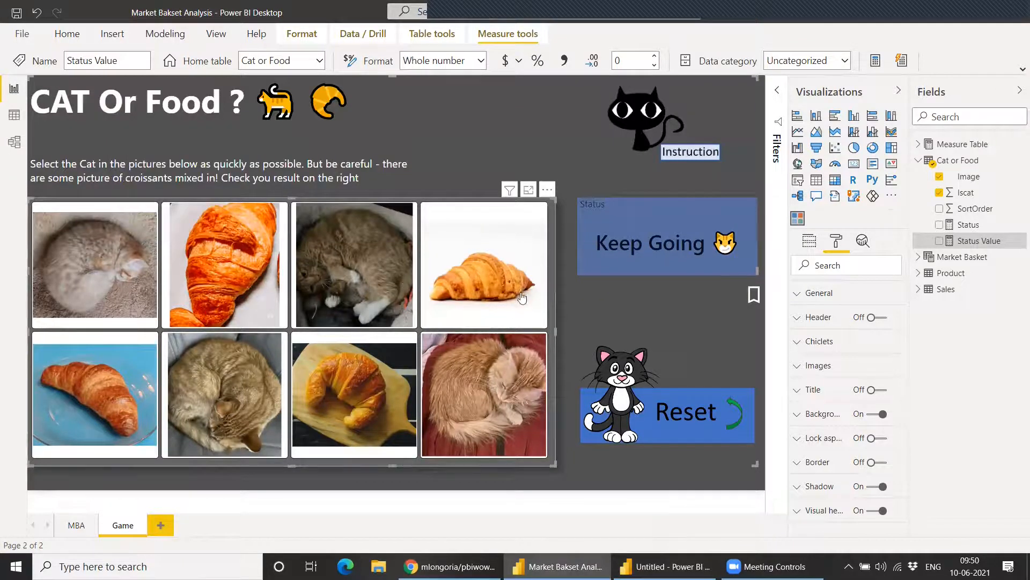
pyautogui.click(477, 298)
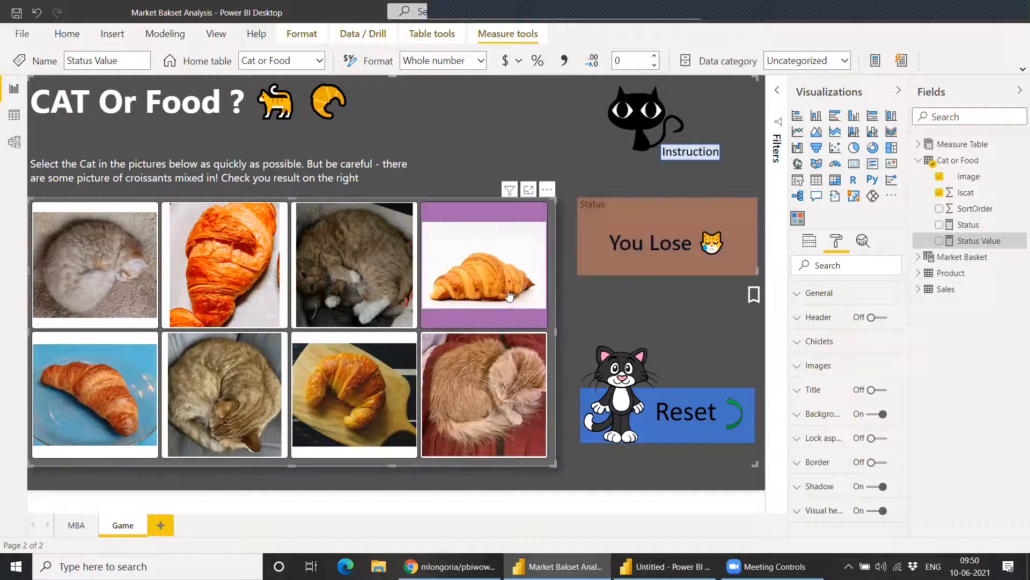
pyautogui.click(355, 280)
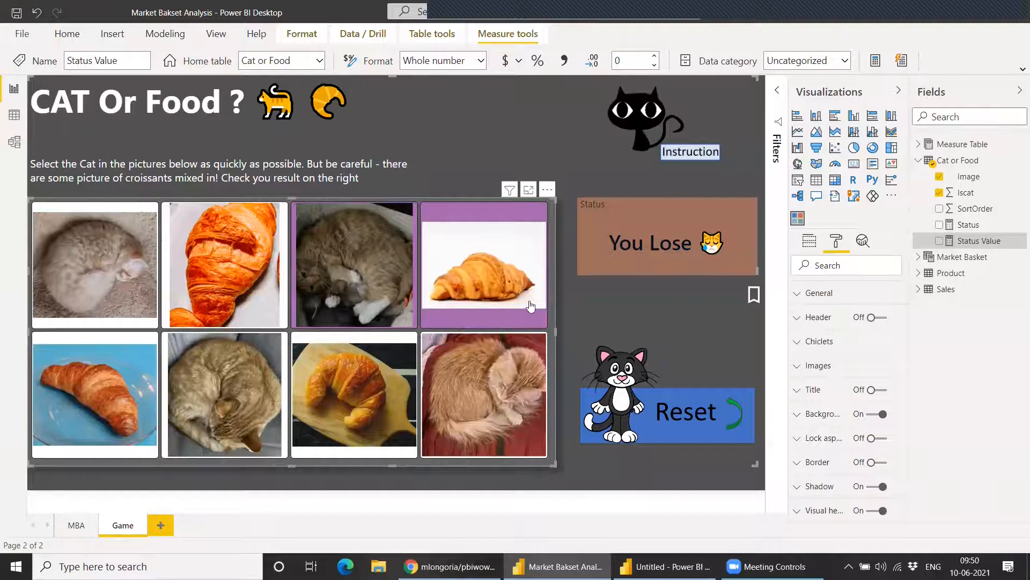
pyautogui.click(471, 304)
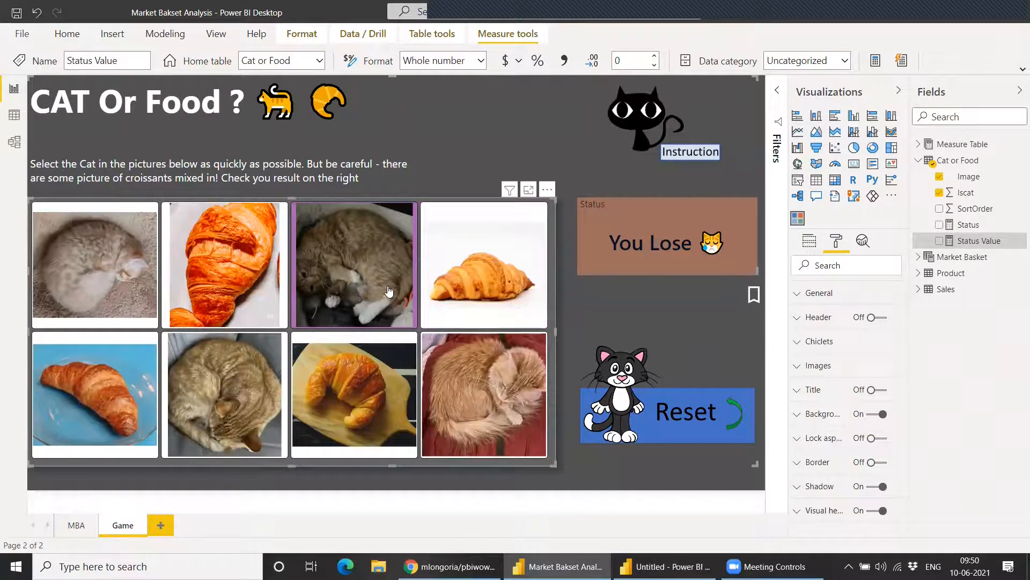
pyautogui.click(385, 290)
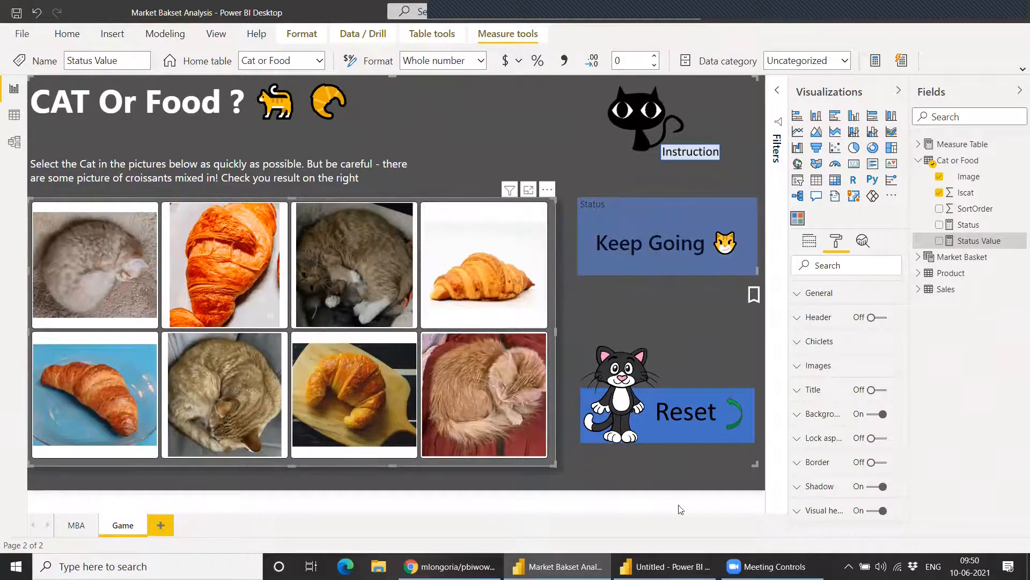
# - Return to the untitled report and examine the MIN([Iscat]), COUNTROWS(Sheet1) = Rounds and TotalPoints conditions of the Status Value formula
pyautogui.click(665, 566)
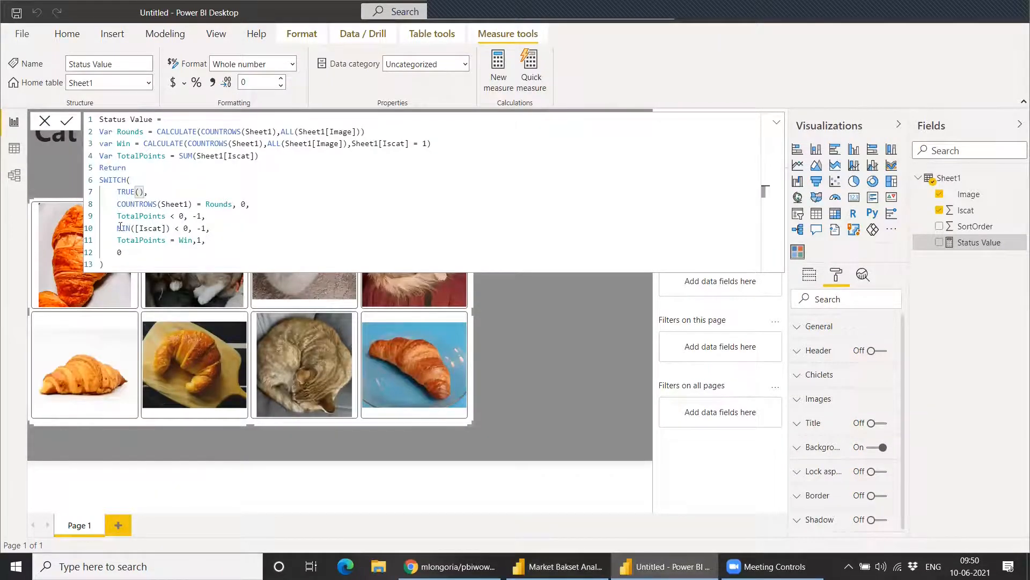
pyautogui.moveTo(118, 228); pyautogui.dragTo(212, 229)
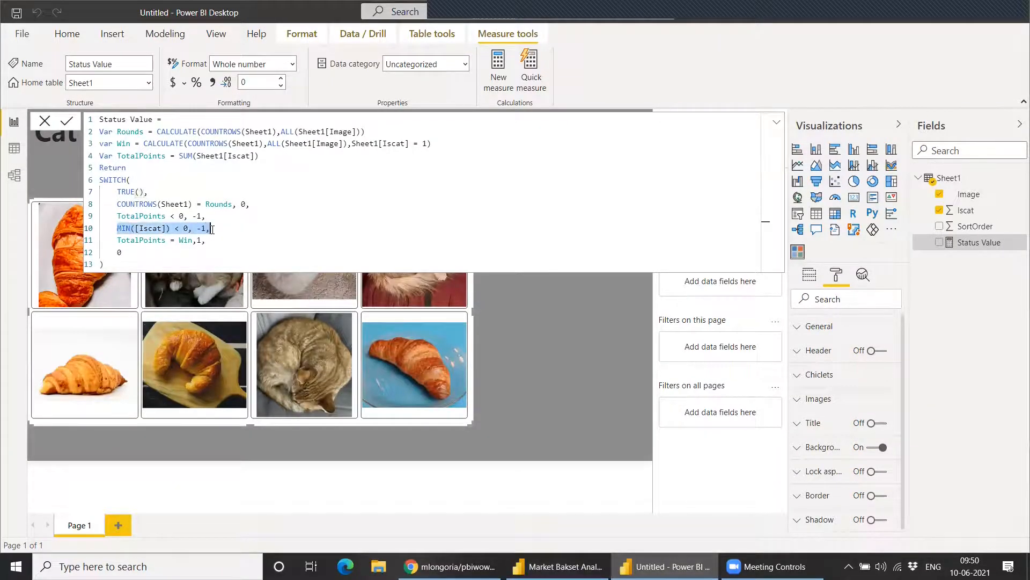
pyautogui.moveTo(114, 205); pyautogui.dragTo(233, 206)
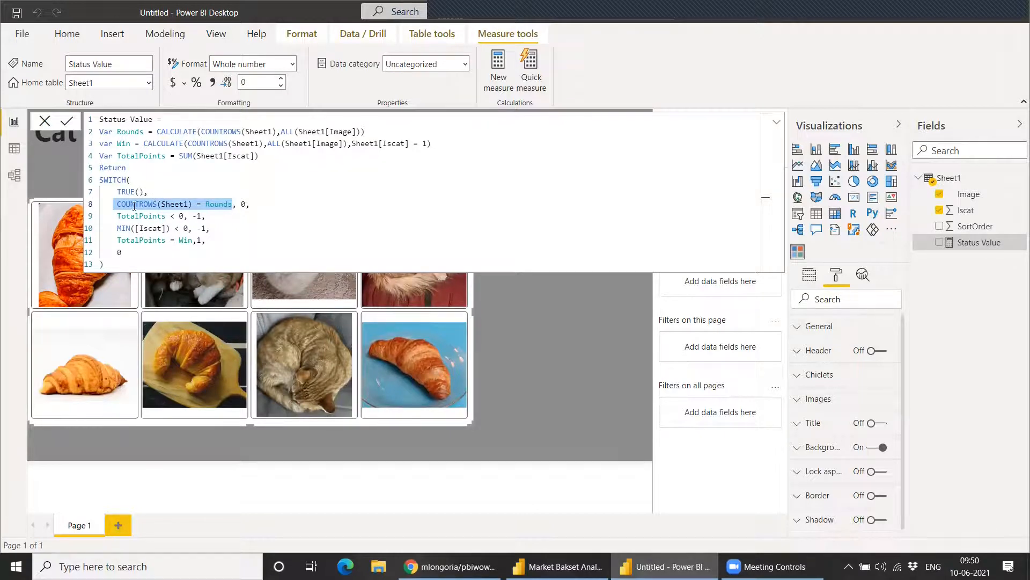
pyautogui.click(117, 203)
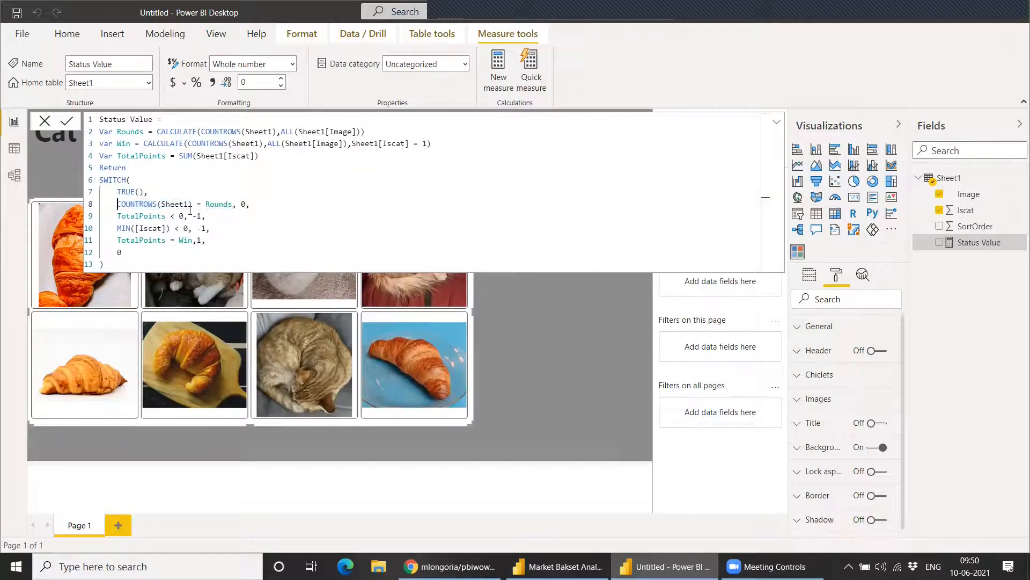
pyautogui.moveTo(117, 215); pyautogui.dragTo(210, 242)
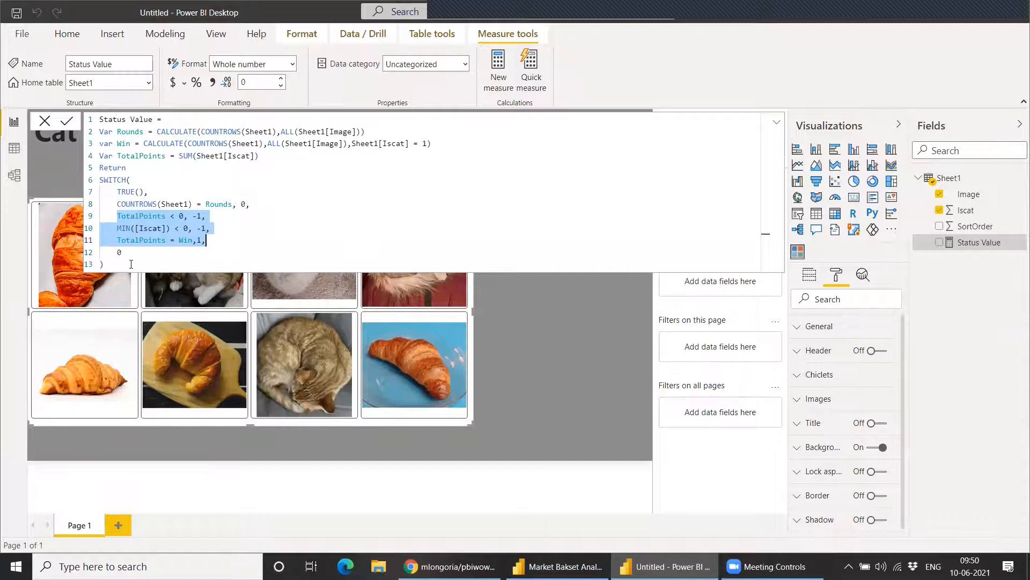
pyautogui.click(44, 123)
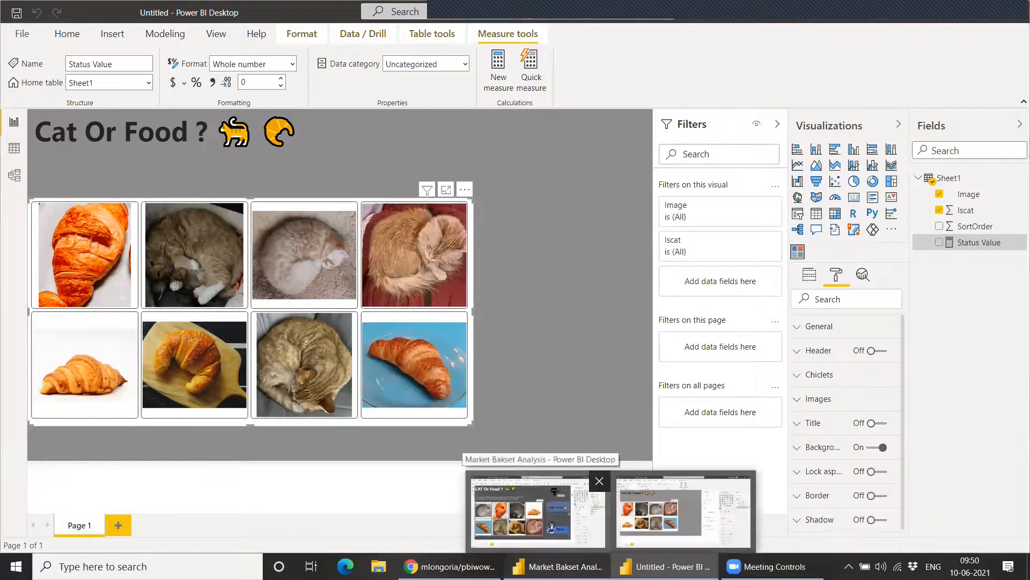
# - Copy the full Status measure formula from the Market Bakset Analysis report and close its formula editor
pyautogui.click(569, 561)
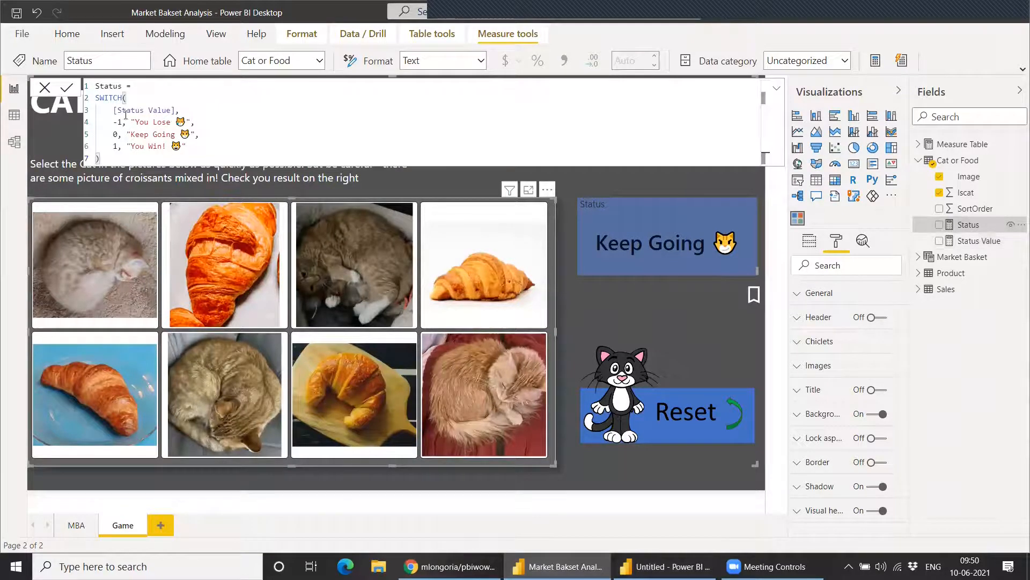
pyautogui.hotkey('ctrl', 'a')
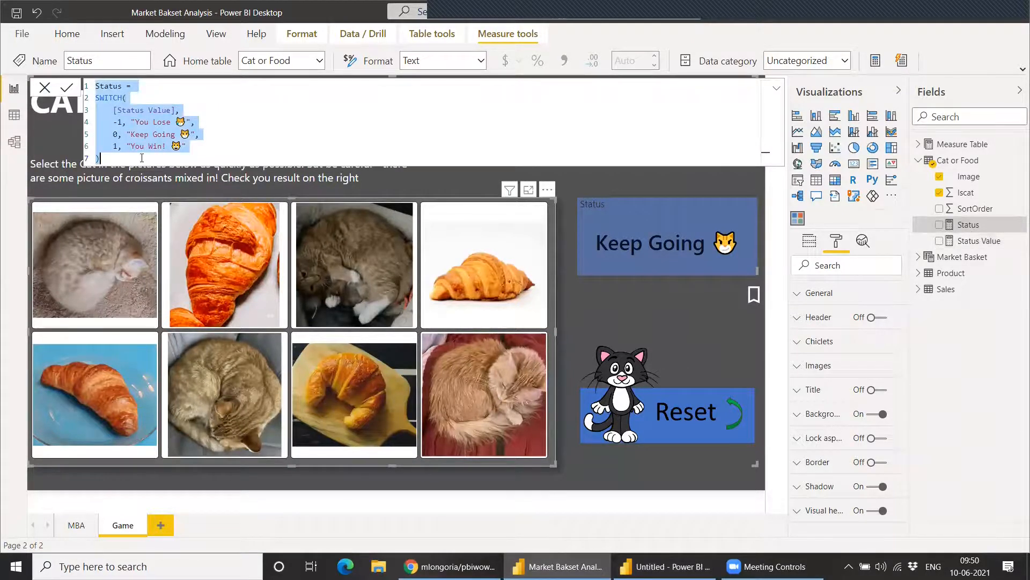
pyautogui.click(43, 88)
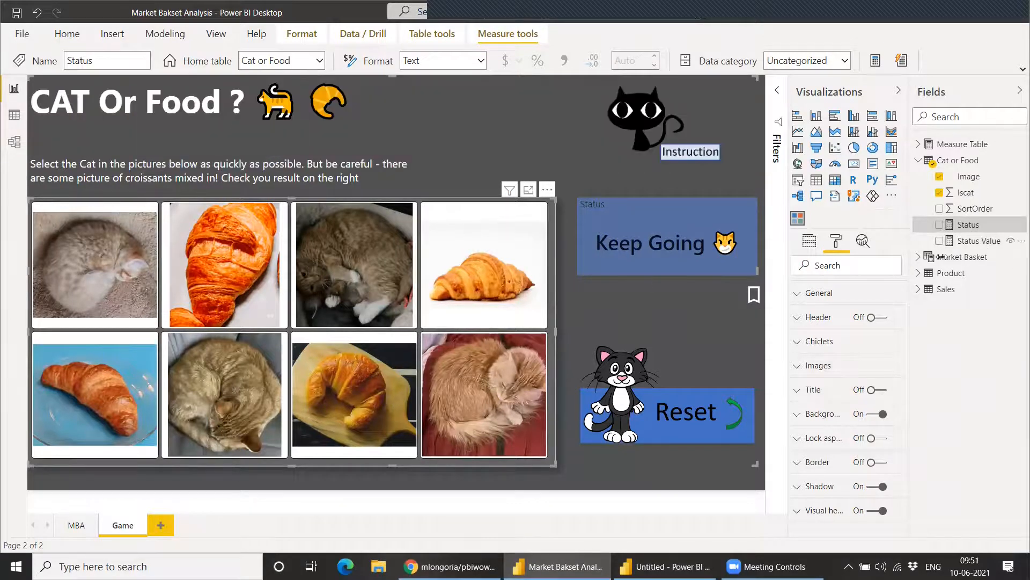
# - In the untitled report's Status Value formula, replace Return with 'Var Stat =' so the variable holds the SWITCH expression
pyautogui.click(666, 566)
pyautogui.click(974, 242)
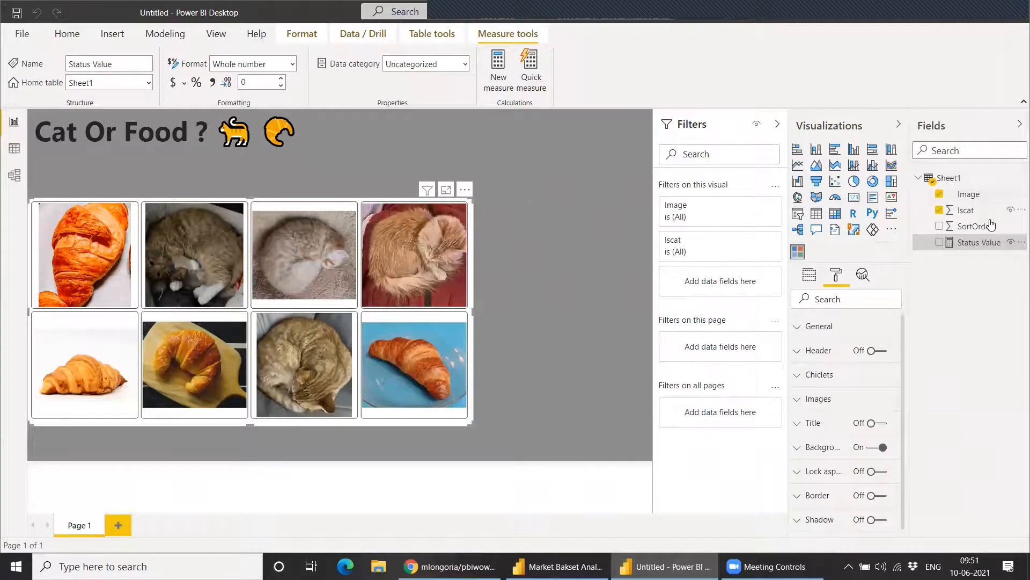
pyautogui.click(984, 225)
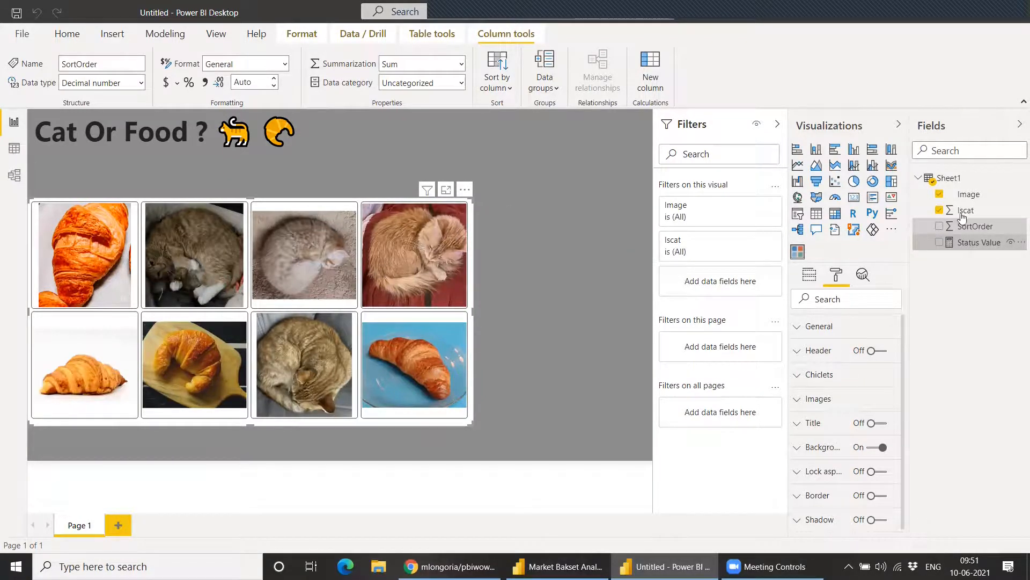
pyautogui.click(966, 242)
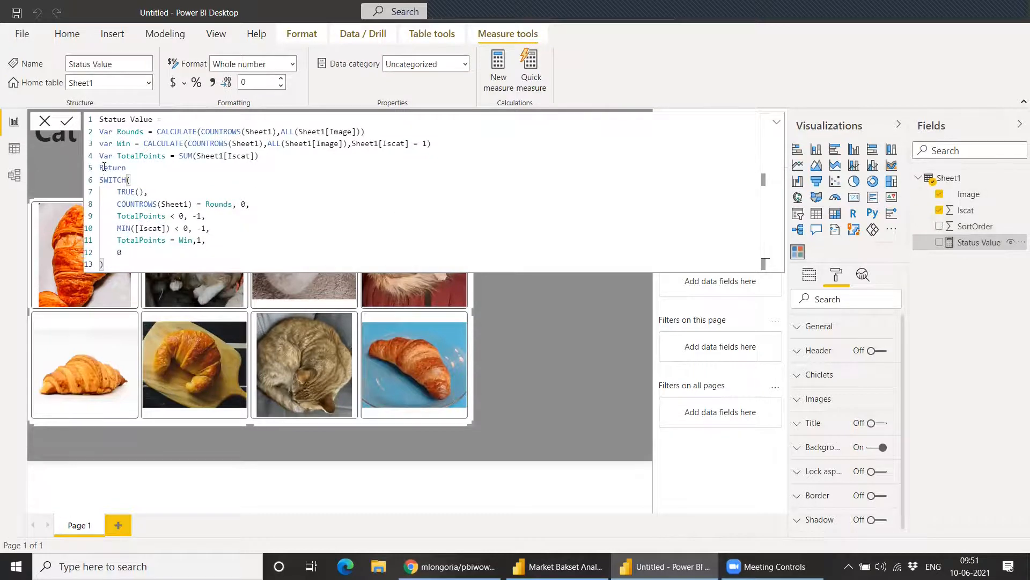
pyautogui.doubleClick(129, 167)
pyautogui.write('Var ')
pyautogui.write('Status ')
pyautogui.write('=')
pyautogui.click(142, 170)
pyautogui.press('BackSpace')
pyautogui.press('BackSpace')
# - Add a Return line below the Stat variable and paste the copied Status SWITCH expression under it, without its 'Status =' line
pyautogui.click(139, 267)
pyautogui.press('Return')
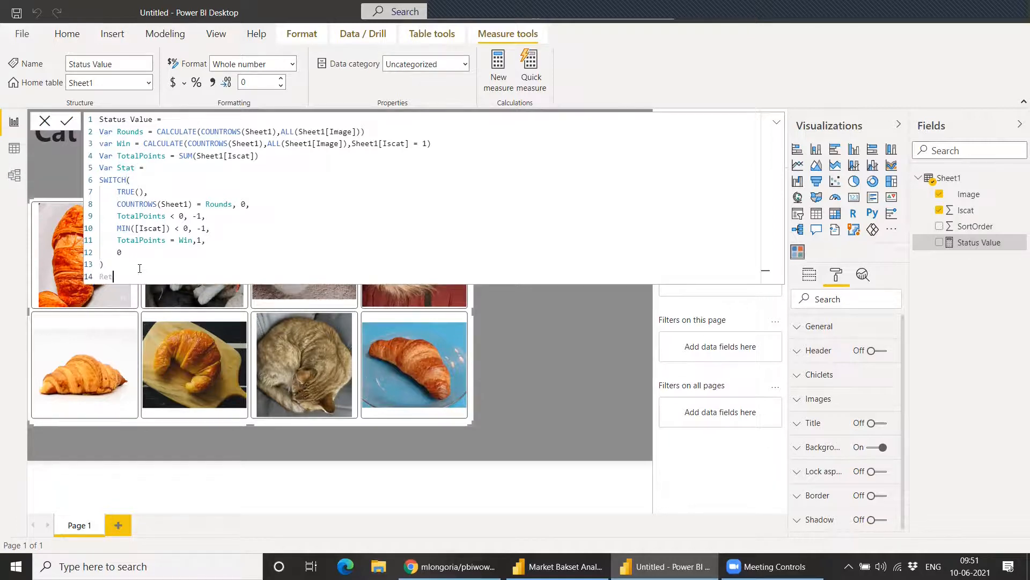
pyautogui.write('n')
pyautogui.press('Return')
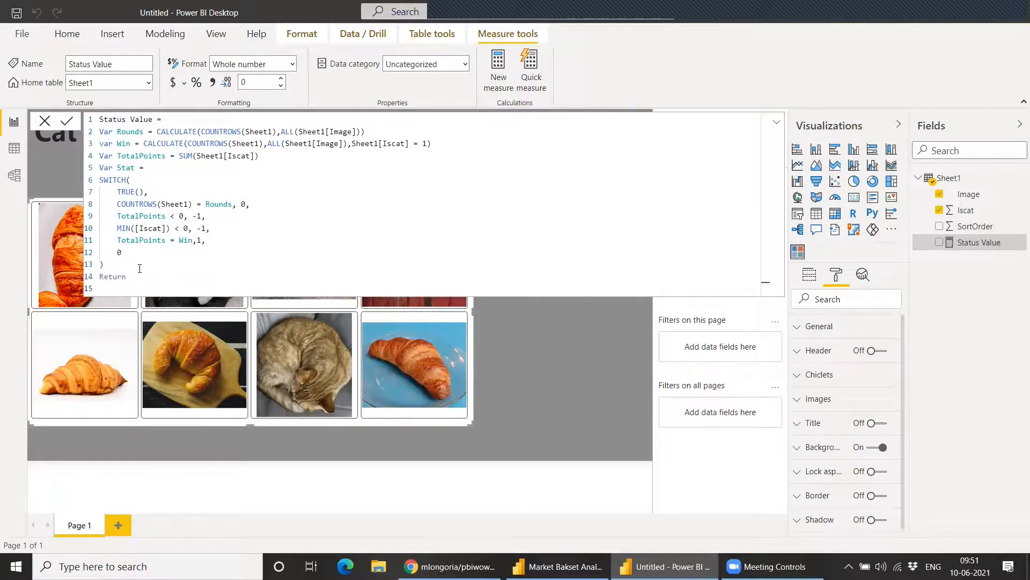
pyautogui.write('Status = SWITCH(     [Status Value],     -1, "You Lose 😿",     0, "Keep Going 🙀",     1, "You Win! 😸" )')
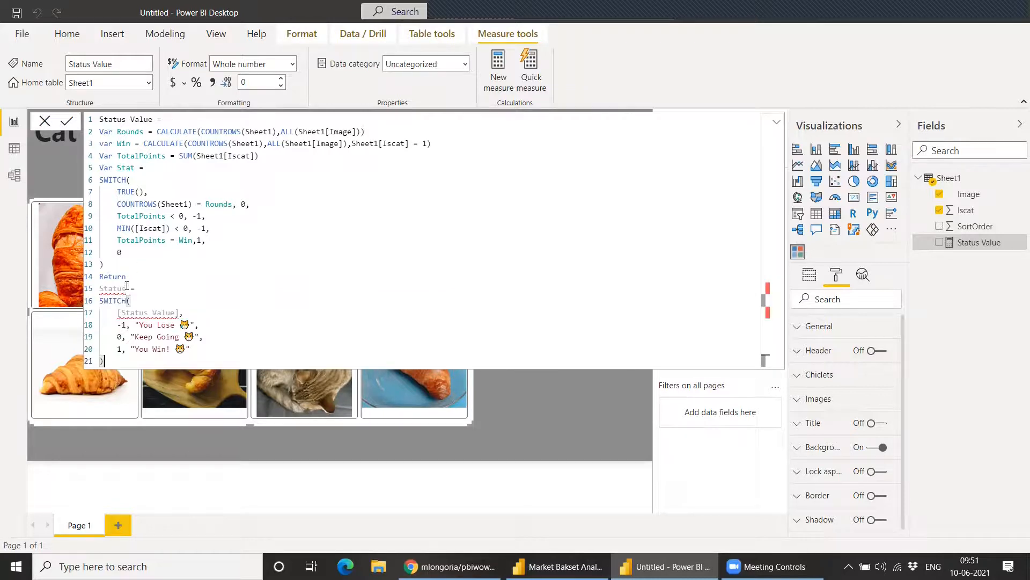
pyautogui.moveTo(101, 289); pyautogui.dragTo(136, 290)
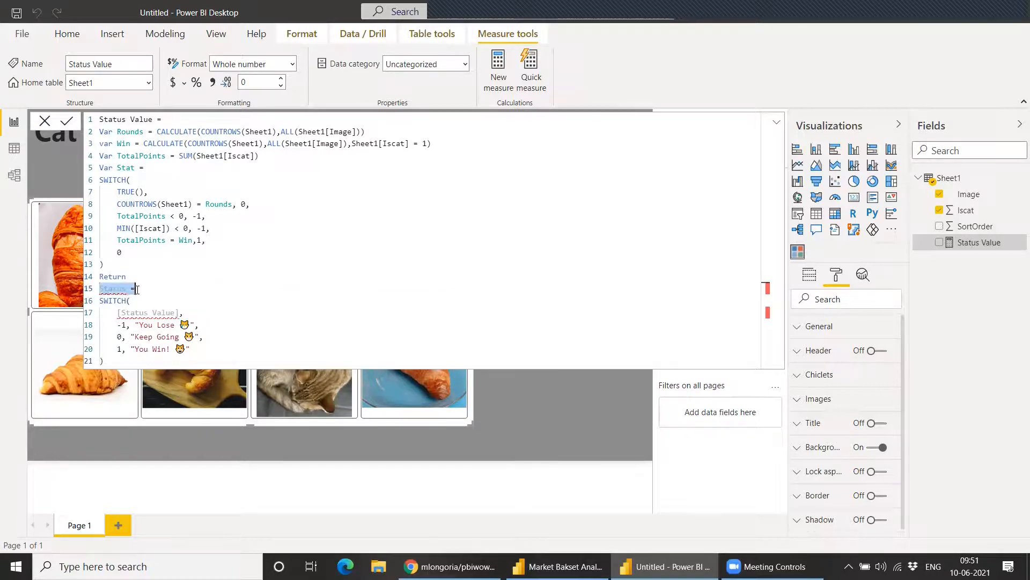
pyautogui.press('BackSpace')
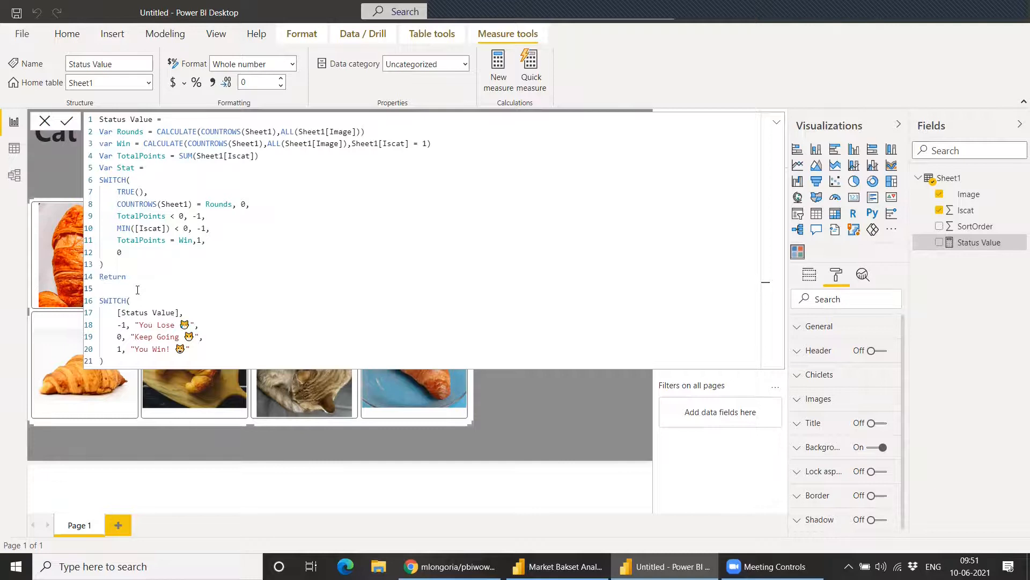
pyautogui.press('Delete')
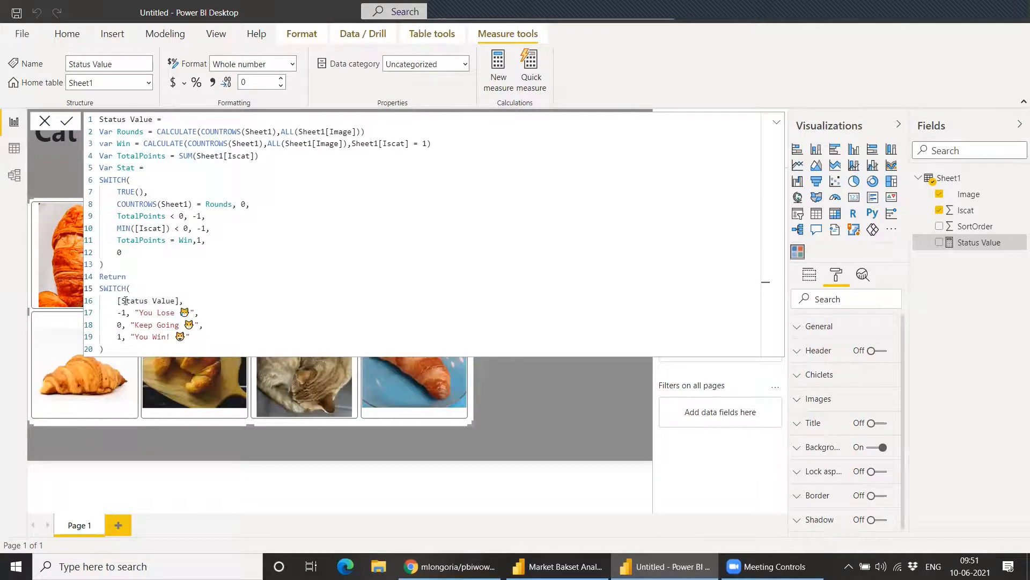
# - Replace [Status Value] in the second SWITCH with the Stat variable and commit the Status Value measure
pyautogui.moveTo(120, 302); pyautogui.dragTo(175, 302)
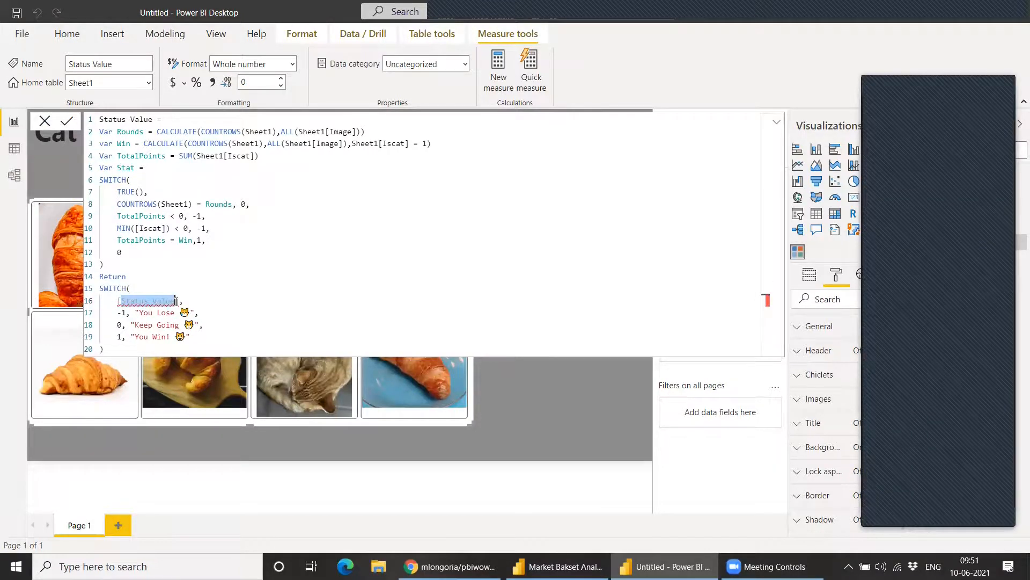
pyautogui.press('BackSpace')
pyautogui.write('Sta')
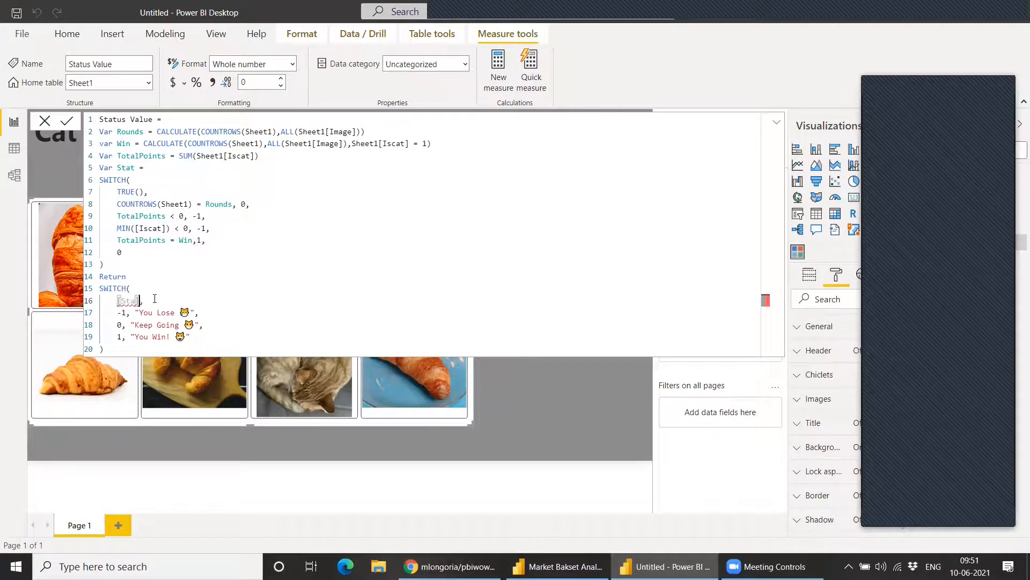
pyautogui.press('Delete')
pyautogui.write('sta,')
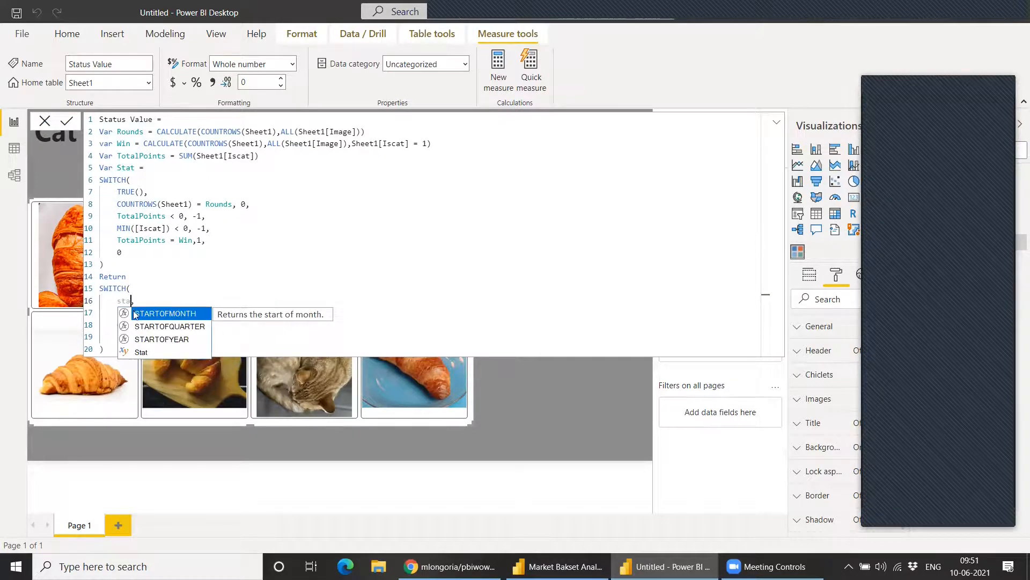
pyautogui.click(140, 351)
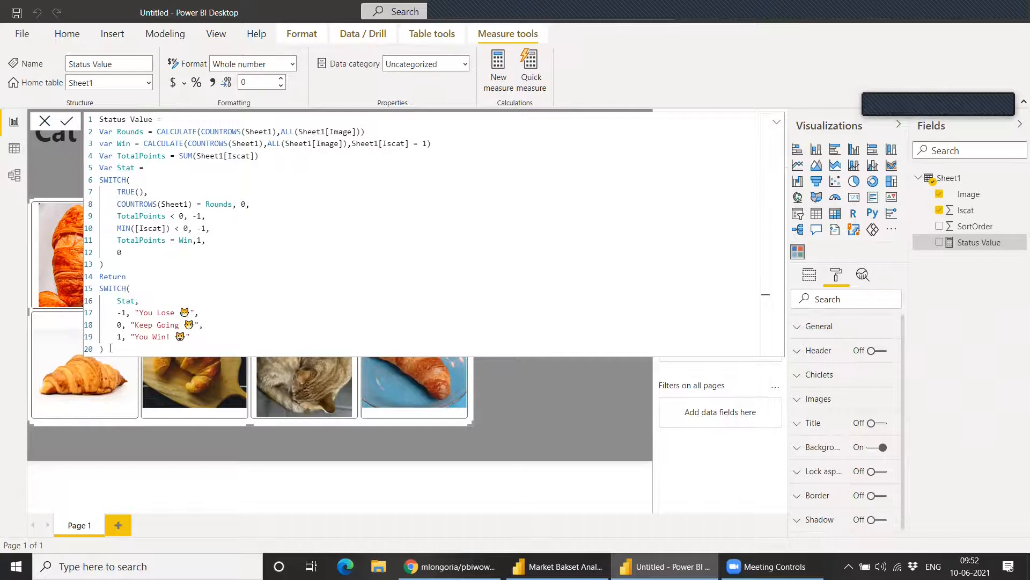
pyautogui.click(63, 123)
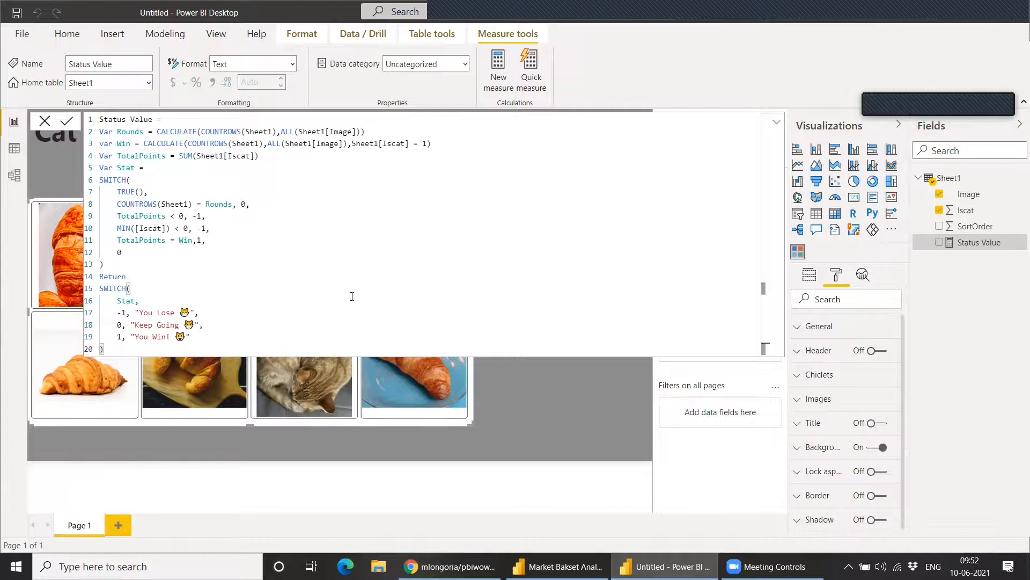
# - Browse the food emojis in the emoji picker, then close the Status Value formula and move the selection off the slicer
pyautogui.press('super+period')
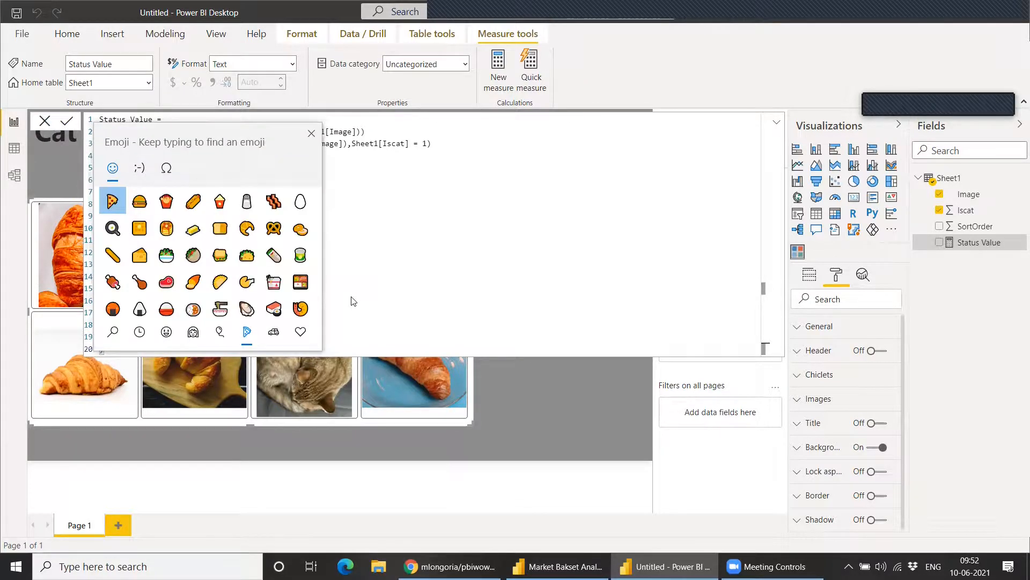
pyautogui.moveTo(197, 139); pyautogui.dragTo(452, 157)
pyautogui.scroll(-1, 468, 304)
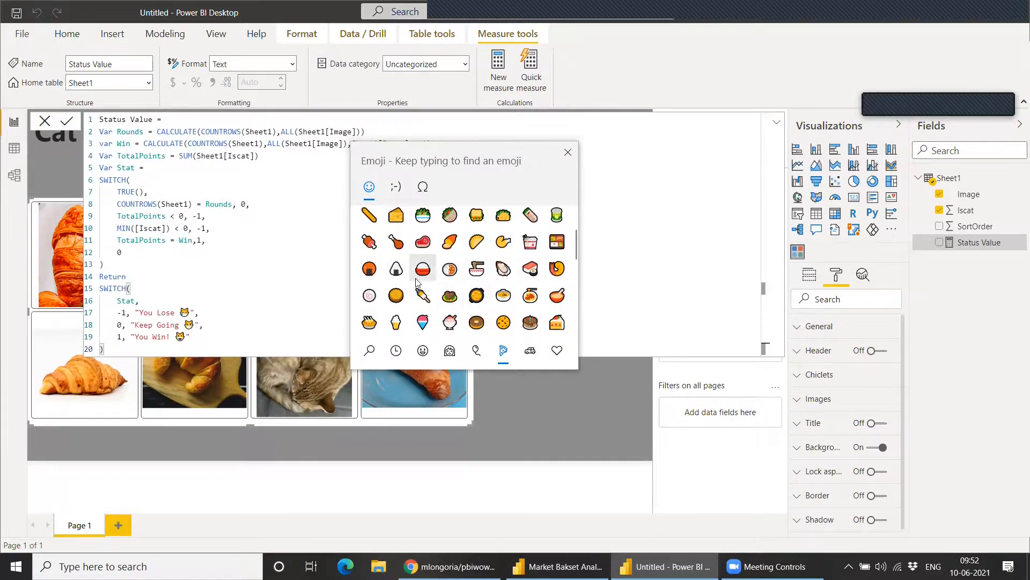
pyautogui.click(566, 153)
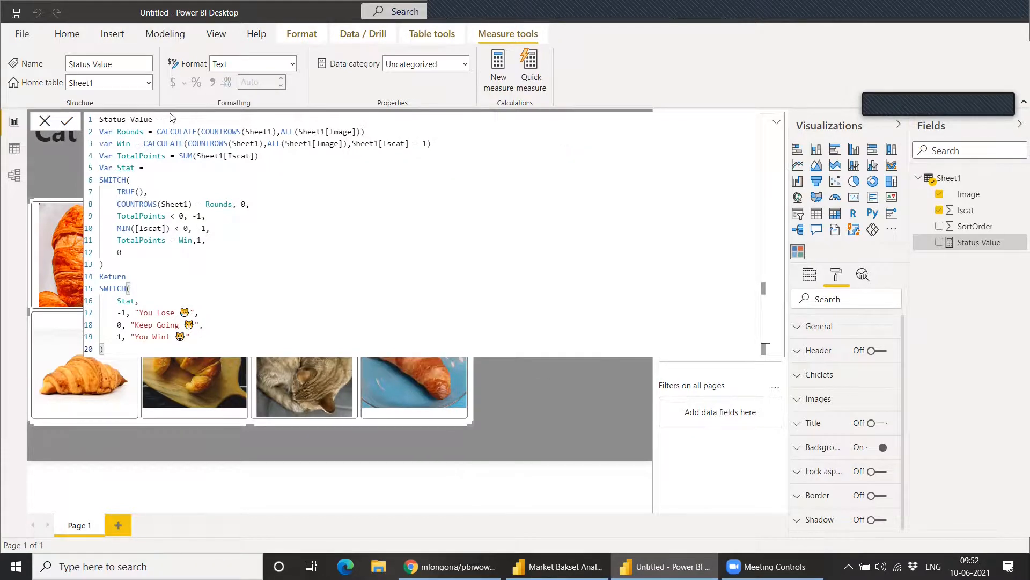
pyautogui.click(45, 122)
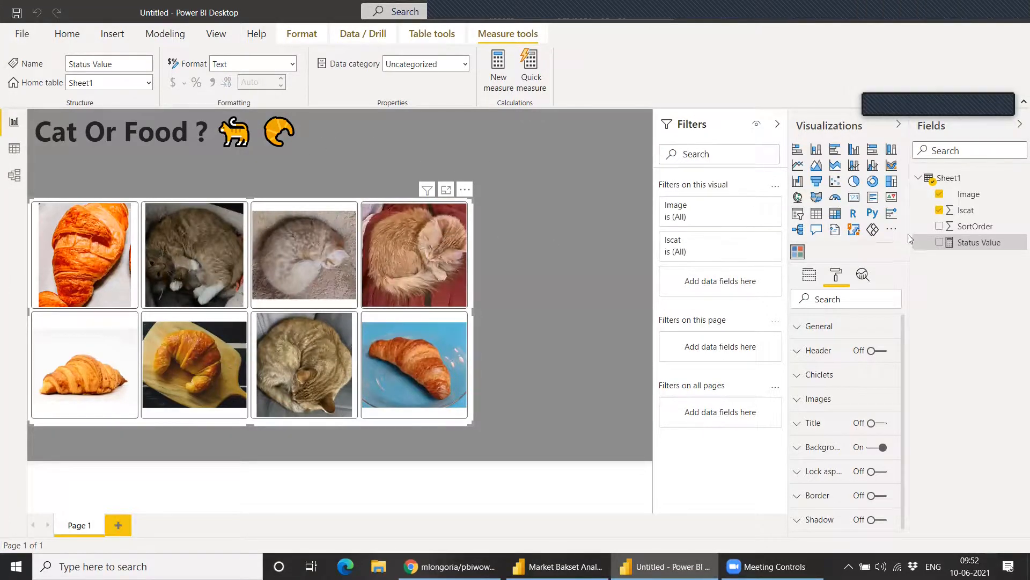
pyautogui.click(258, 171)
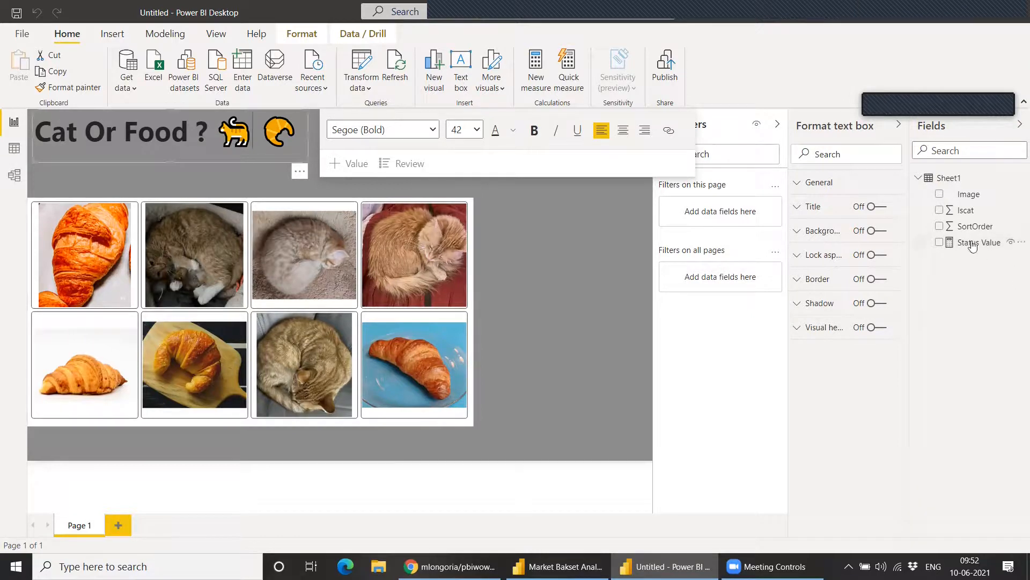
# - Examine the Sheet1 data table and the Image column's data type and category, and return to the report page
pyautogui.click(968, 193)
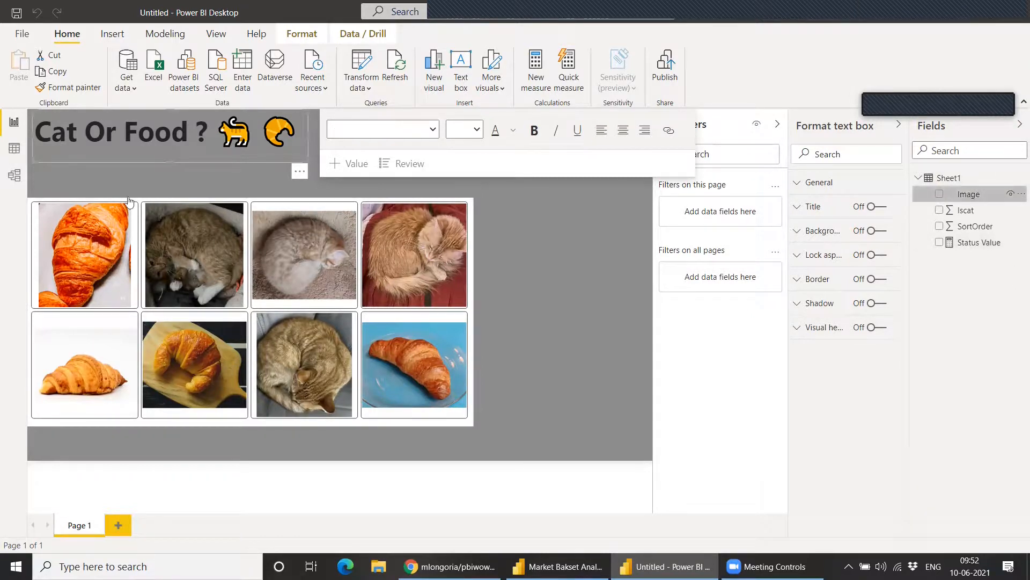
pyautogui.click(14, 146)
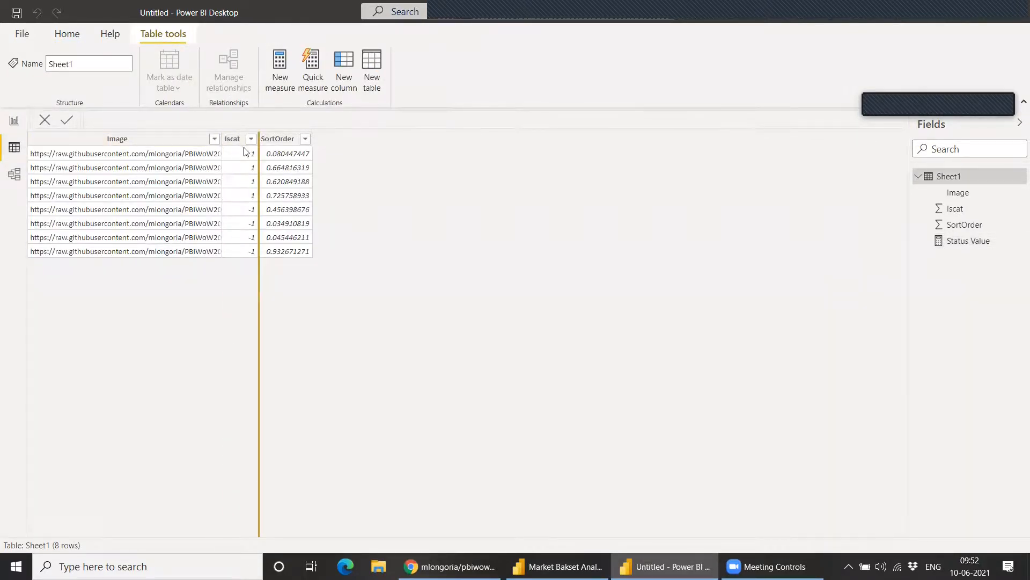
pyautogui.click(153, 141)
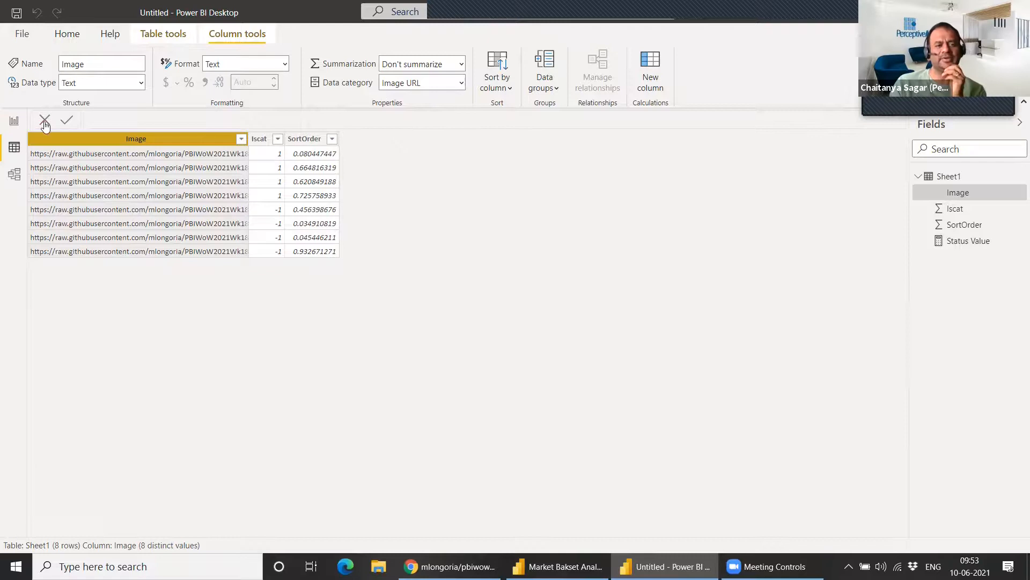
pyautogui.click(14, 124)
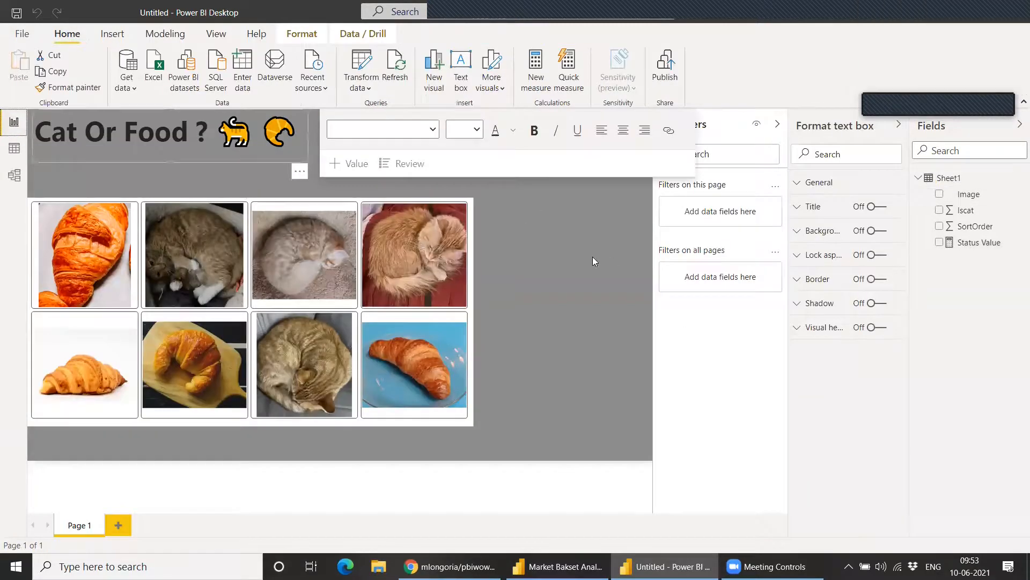
# - Add a card showing the Status Value measure, widened to fit its full text and placed level with the Cat Or Food title
pyautogui.click(578, 222)
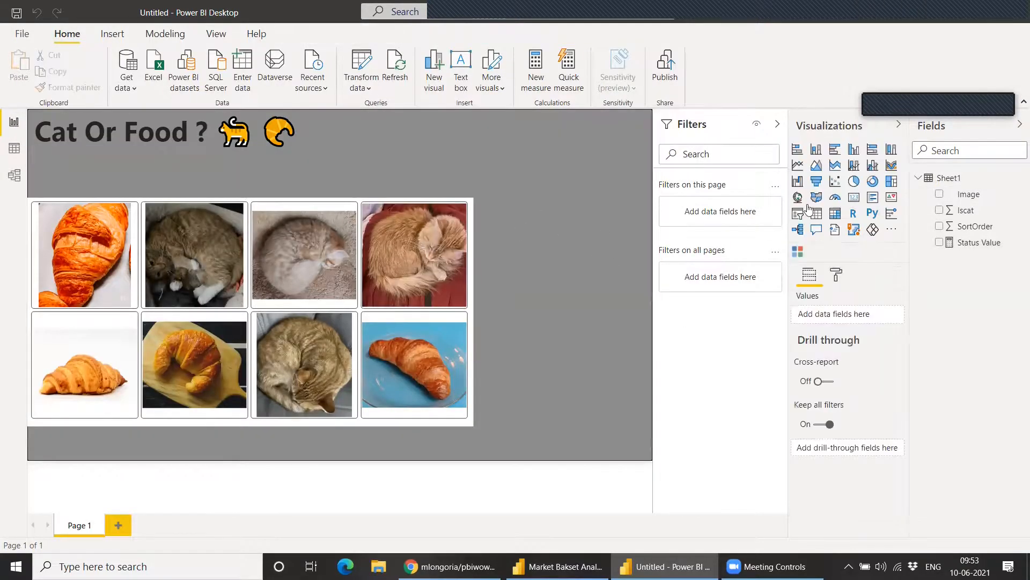
pyautogui.click(855, 198)
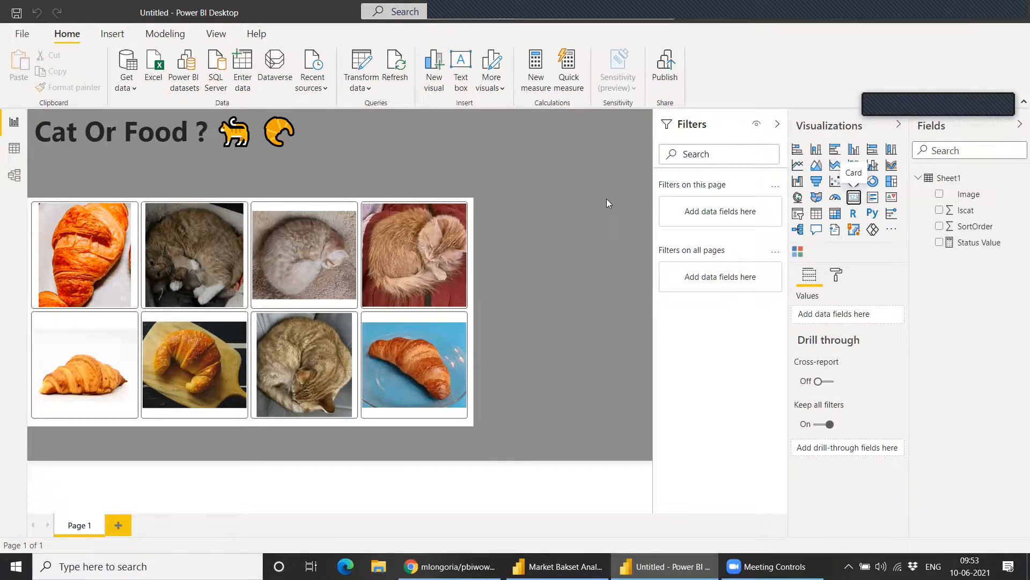
pyautogui.moveTo(506, 318); pyautogui.dragTo(490, 248)
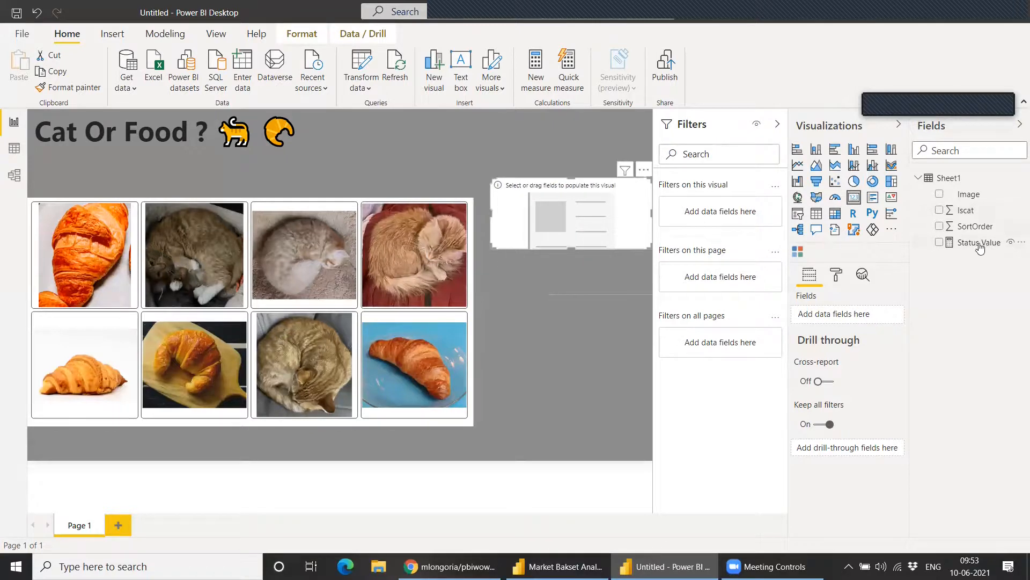
pyautogui.moveTo(979, 245); pyautogui.dragTo(852, 310)
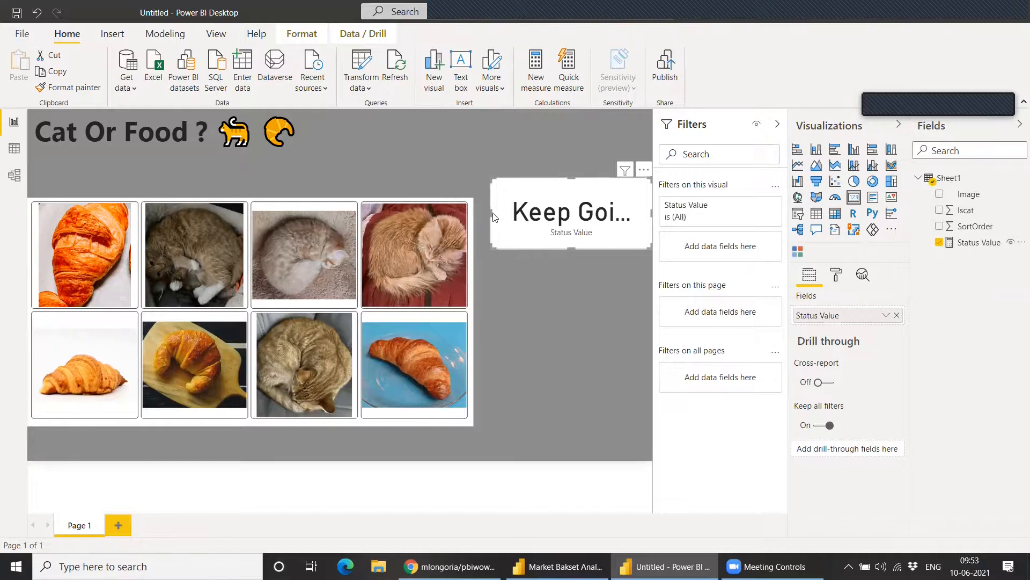
pyautogui.moveTo(490, 212); pyautogui.dragTo(465, 214)
pyautogui.moveTo(581, 186); pyautogui.dragTo(580, 127)
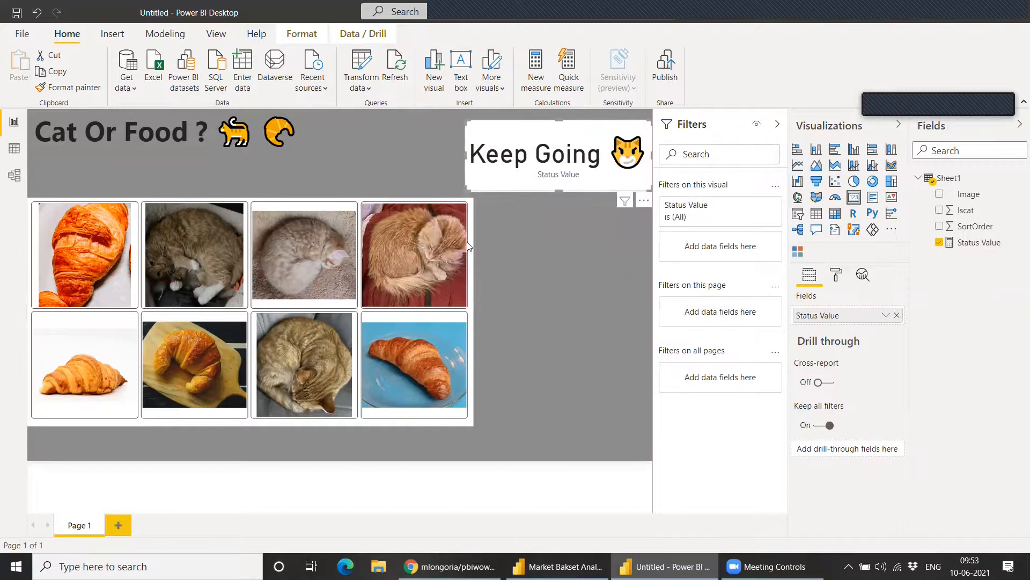
# - Test the Status Value card by selecting and clearing a croissant picture and several cat pictures in the slicer
pyautogui.click(418, 268)
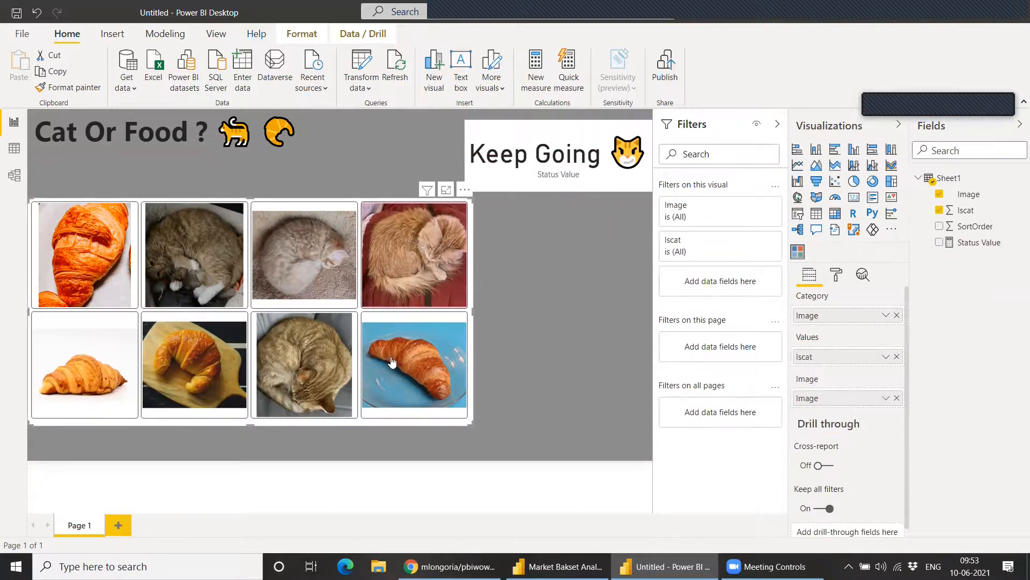
pyautogui.click(408, 357)
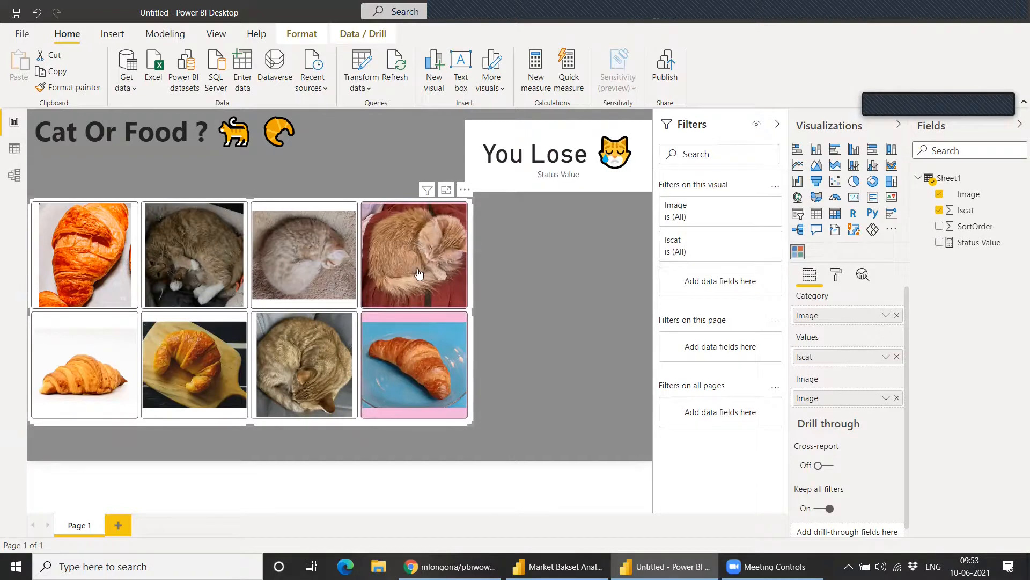
pyautogui.click(435, 342)
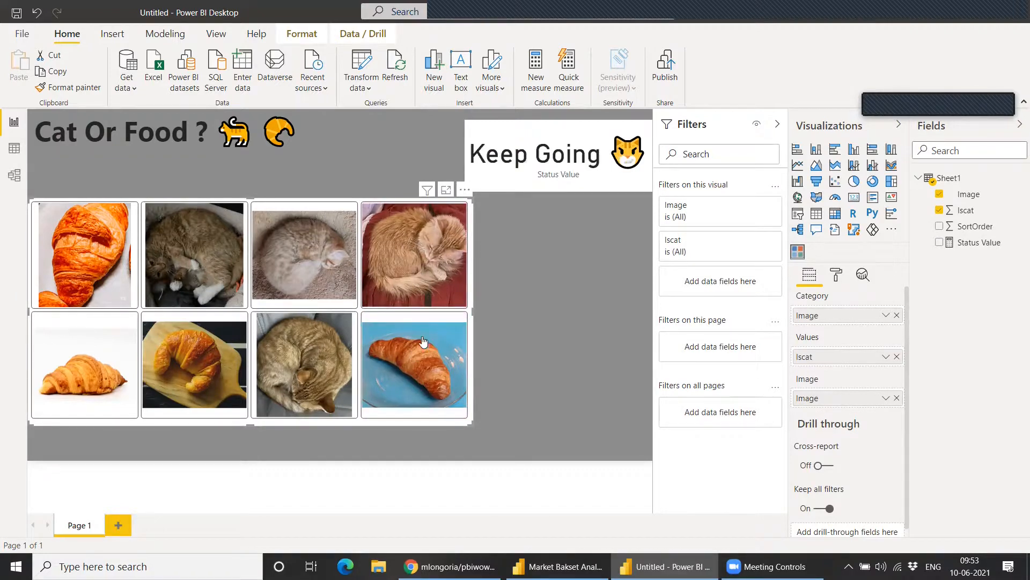
pyautogui.click(348, 259)
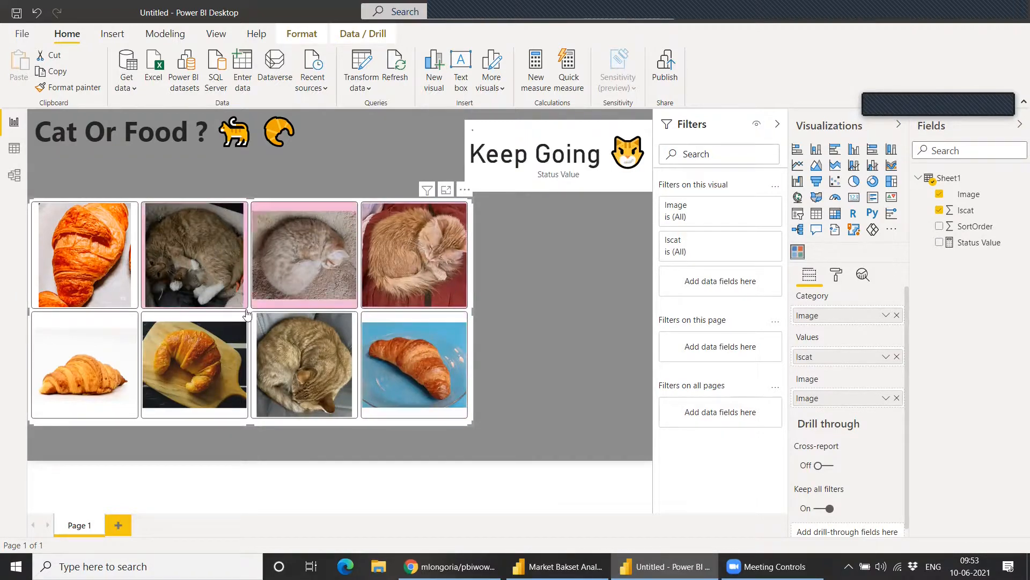
pyautogui.click(278, 357)
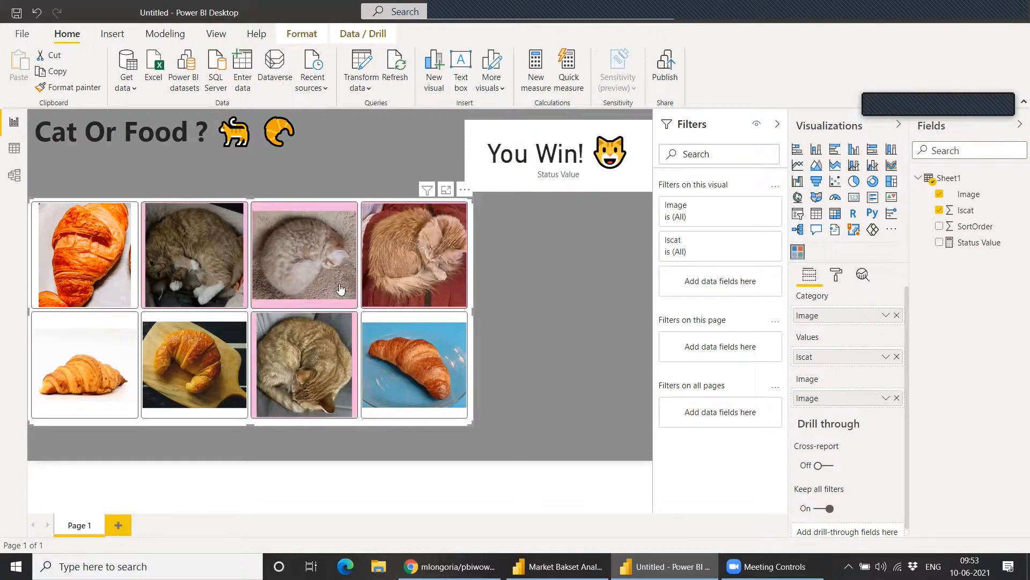
pyautogui.click(331, 348)
pyautogui.click(291, 267)
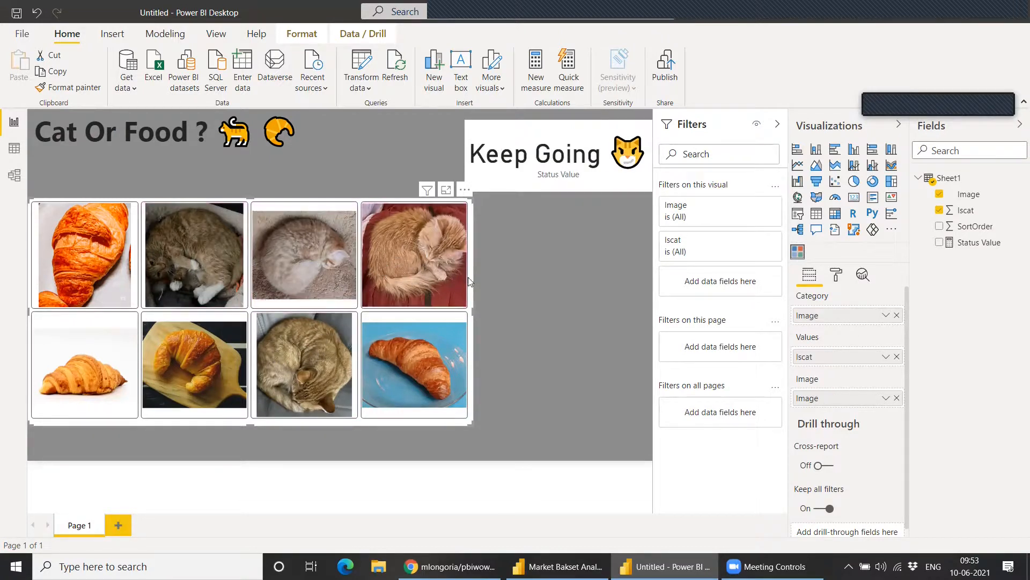
# - Switch to the Market Bakset Analysis report, select several cat and croissant pictures in its game, and clear them with Reset
pyautogui.hotkey('alt', 'Tab')
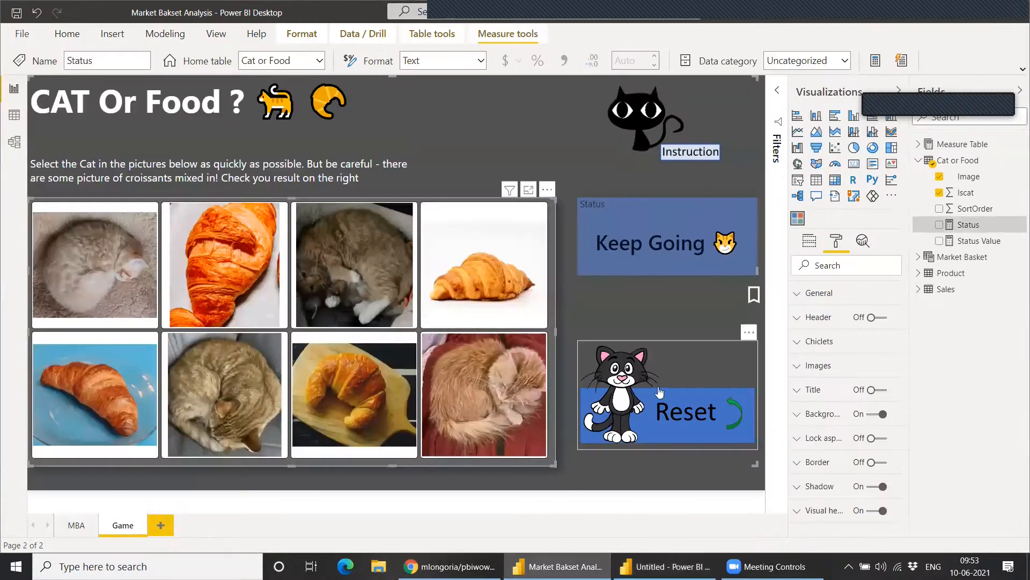
pyautogui.click(449, 263)
pyautogui.click(337, 268)
pyautogui.click(212, 302)
pyautogui.click(197, 397)
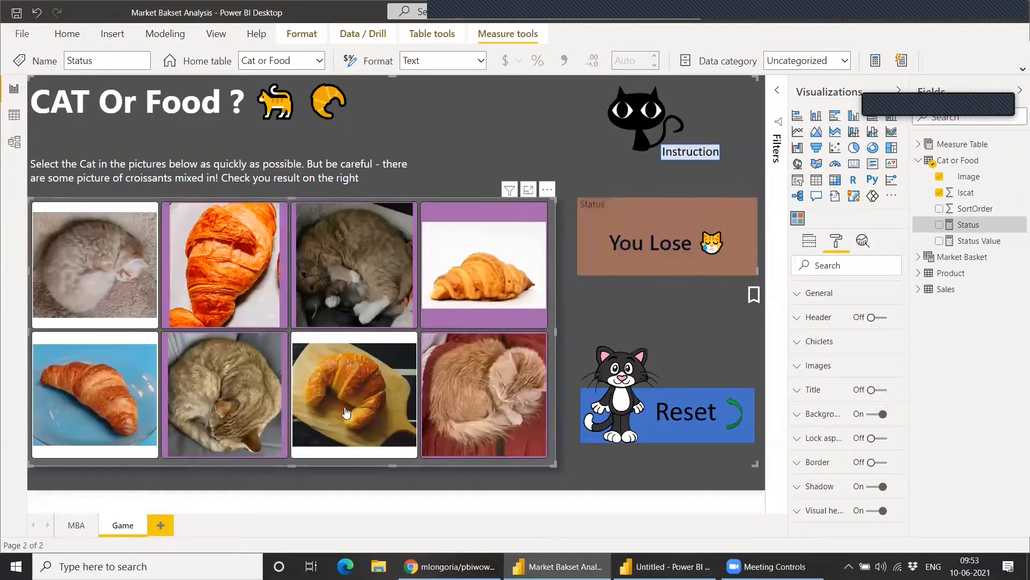
pyautogui.keyDown('ctrl'); pyautogui.click(692, 413); pyautogui.keyUp('ctrl')
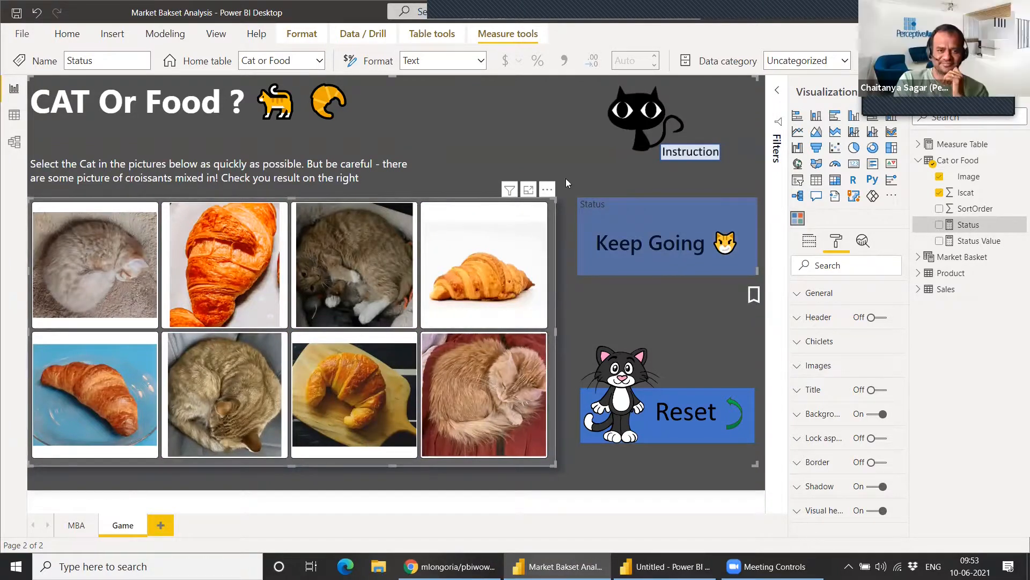
# - Try the finished game's Instruction, Start and Reset actions, including a reset after selecting a croissant, and return to the untitled report
pyautogui.keyDown('ctrl'); pyautogui.click(671, 160); pyautogui.keyUp('ctrl')
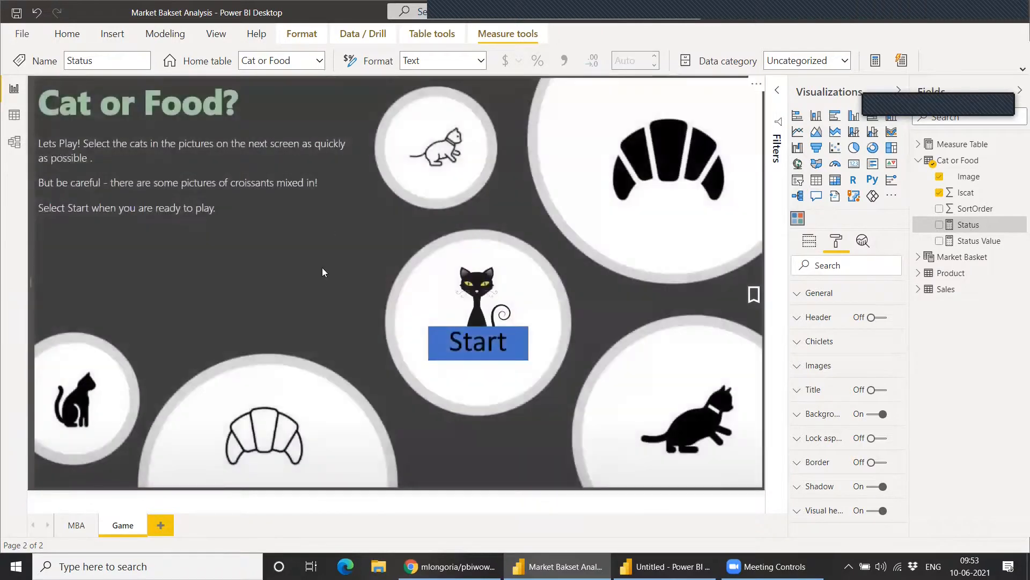
pyautogui.keyDown('ctrl'); pyautogui.click(491, 352); pyautogui.keyUp('ctrl')
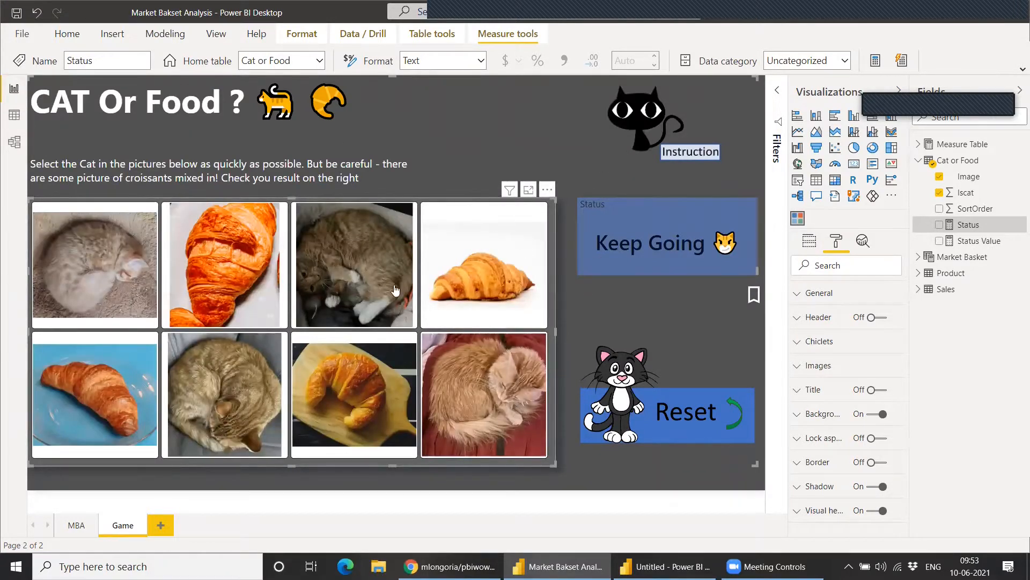
pyautogui.click(206, 293)
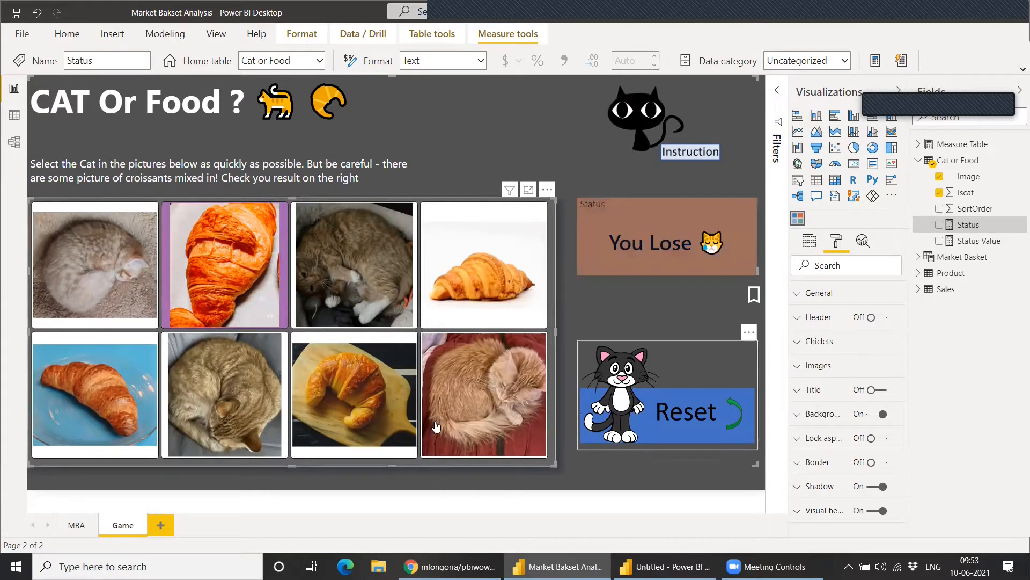
pyautogui.click(702, 428)
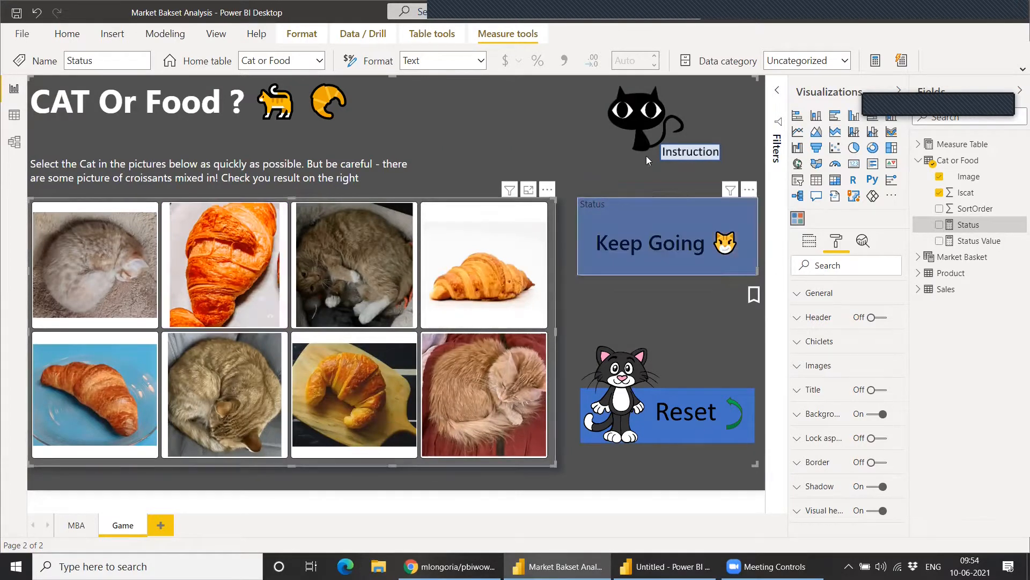
pyautogui.click(645, 130)
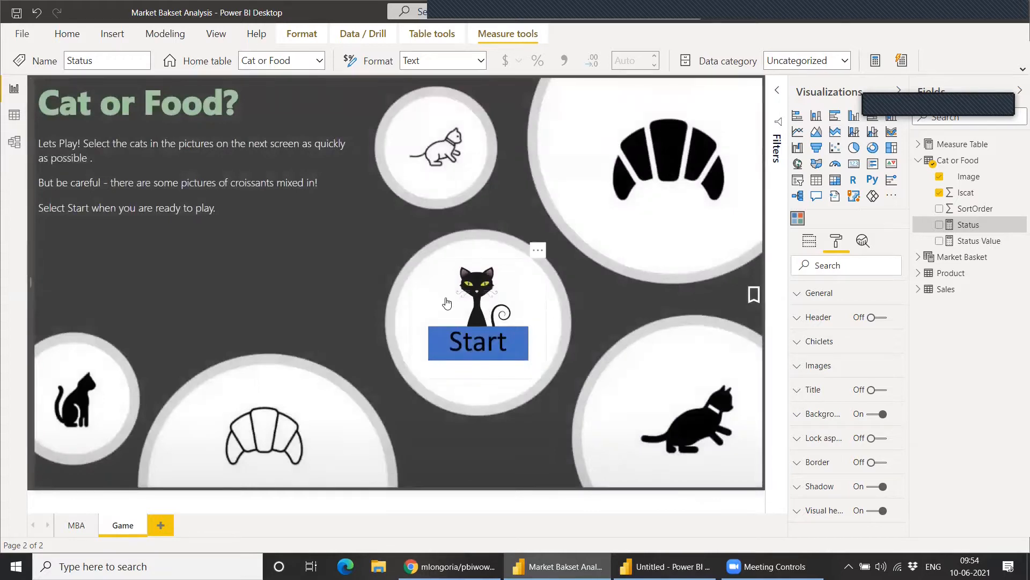
pyautogui.keyDown('ctrl'); pyautogui.click(483, 309); pyautogui.keyUp('ctrl')
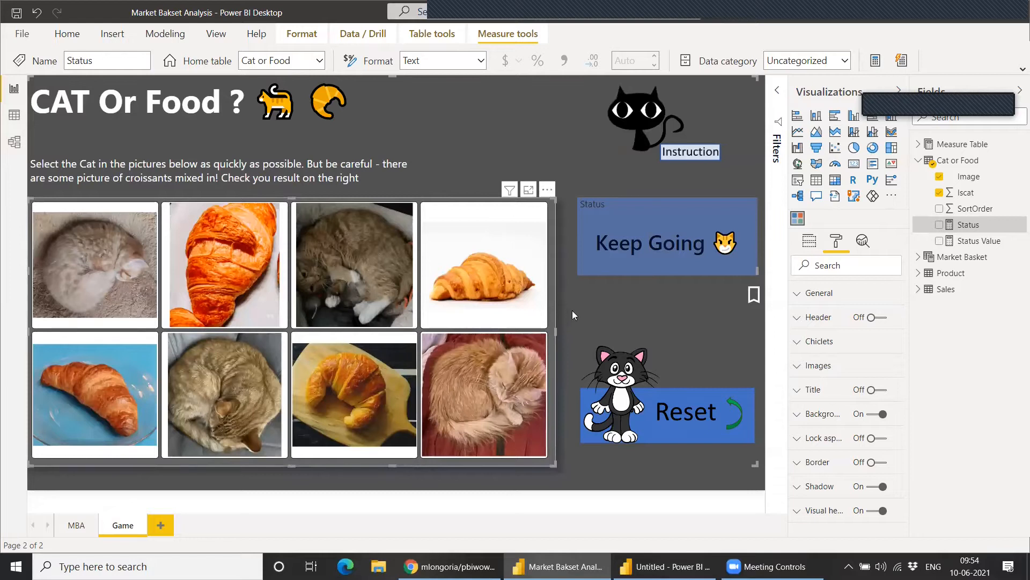
pyautogui.hotkey('alt', 'Tab')
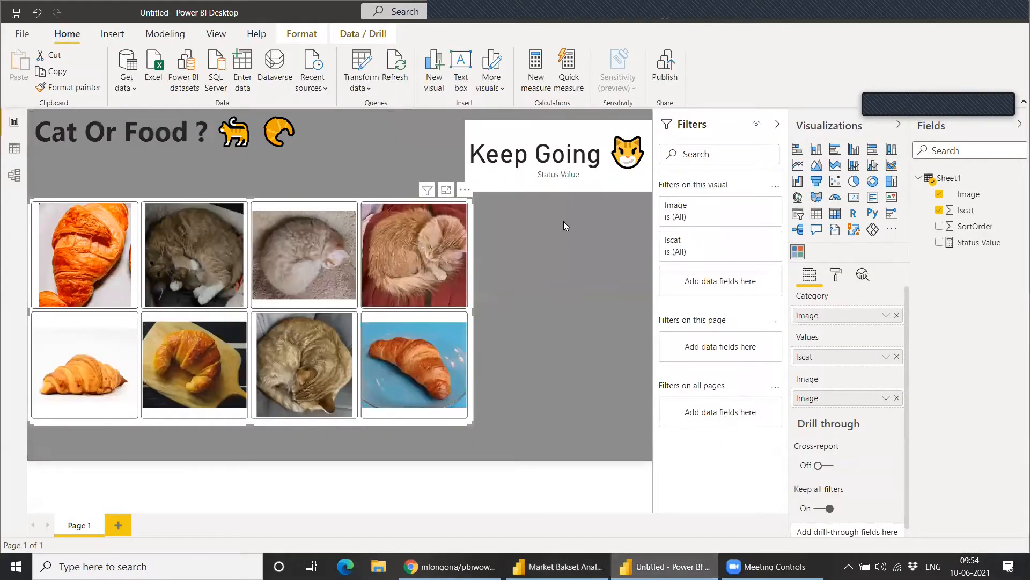